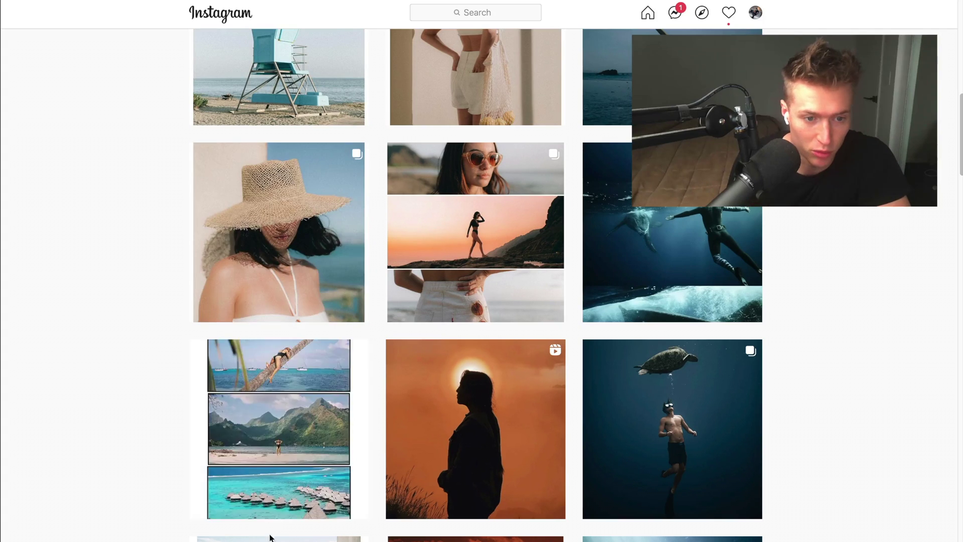
View the Hawaii post with the sunglasses and film rolls, including its second slide, and the surfboard balcony post on the photographer's profile.
scroll(618, 384, "down", 5)
left_click(281, 396)
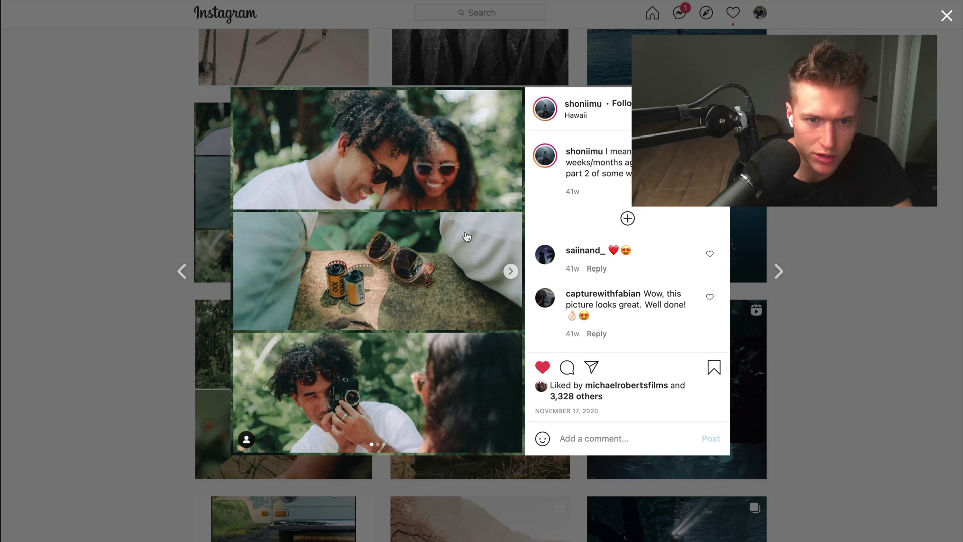
left_click(510, 271)
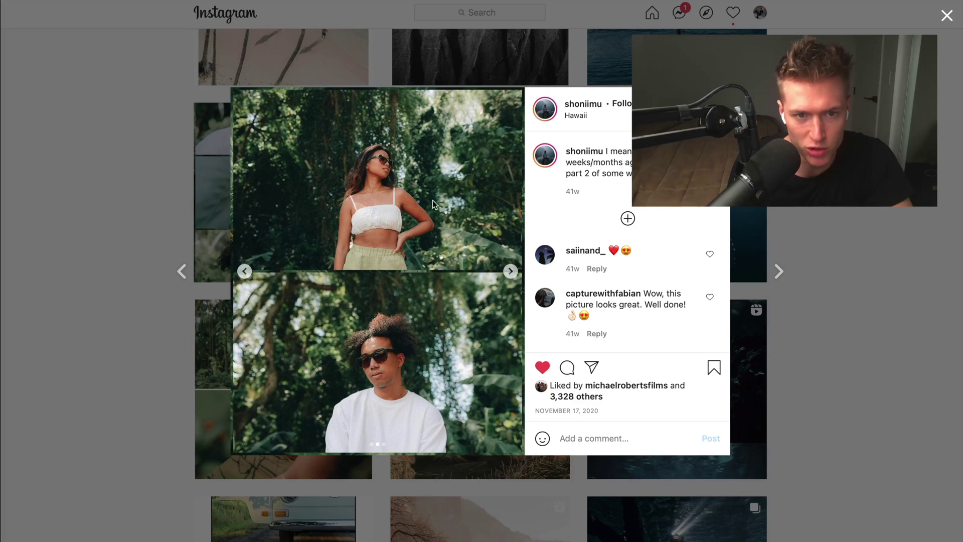
left_click(835, 302)
left_click(346, 374)
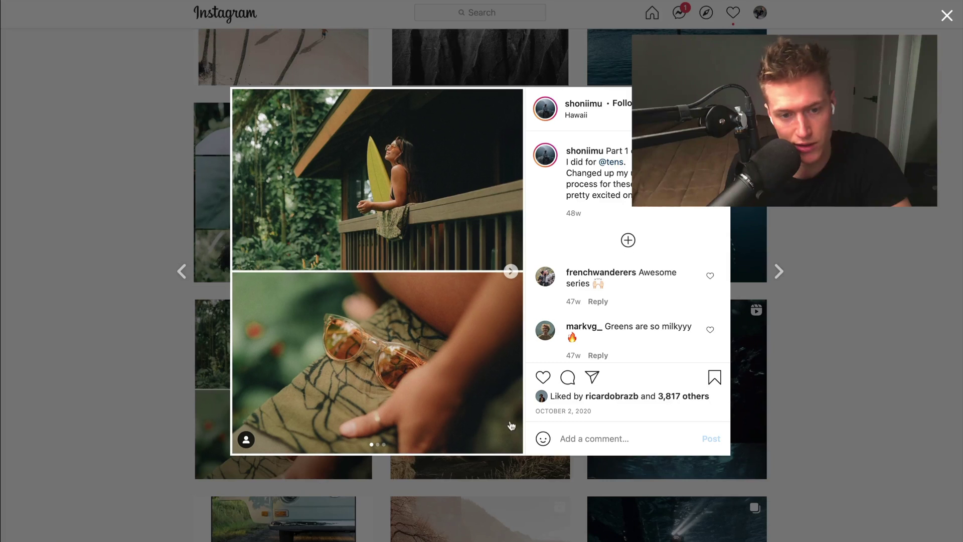
key("Escape")
Browse the photographer's post grid and examine the color style of the three-photo Hawaii jungle post again.
scroll(600, 281, "up", 10)
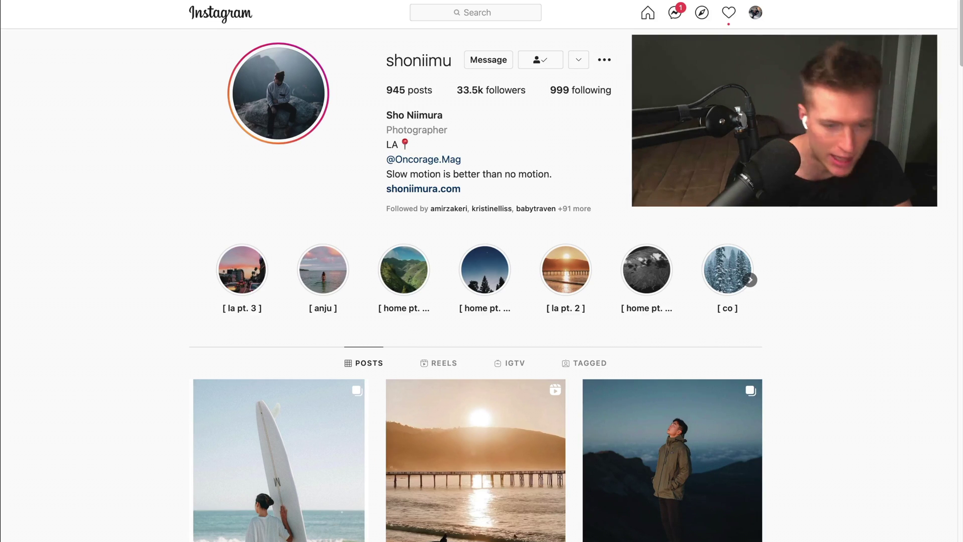
scroll(475, 285, "down", 10)
scroll(741, 248, "down", 10)
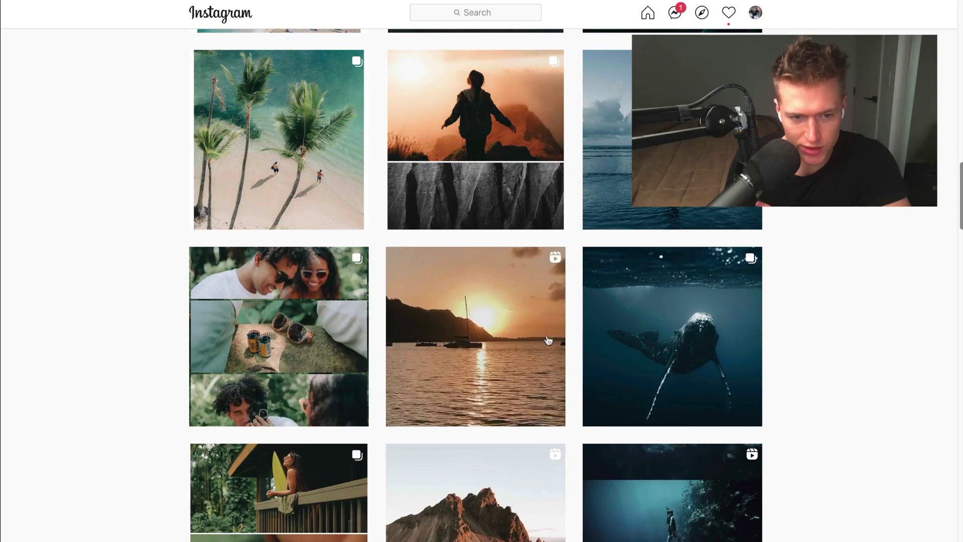
left_click(281, 409)
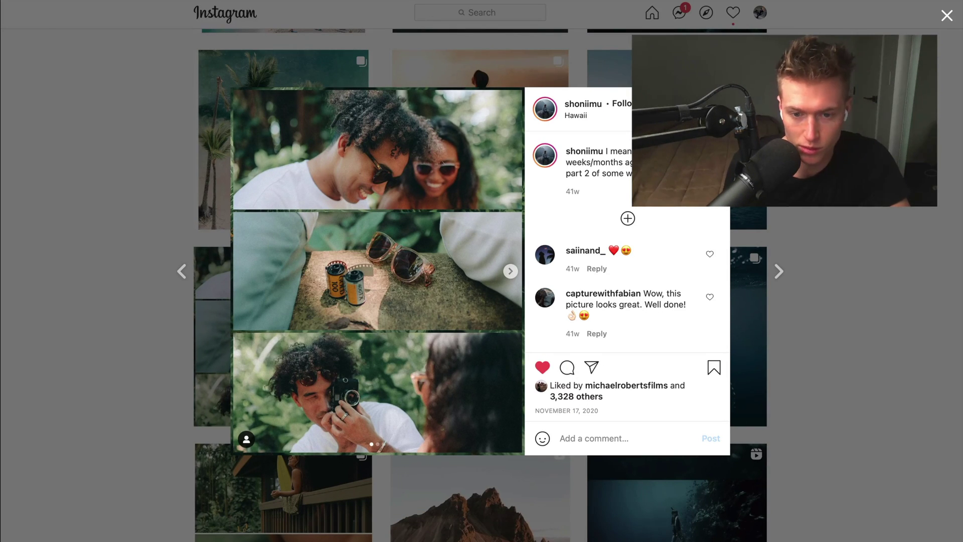
key("Escape")
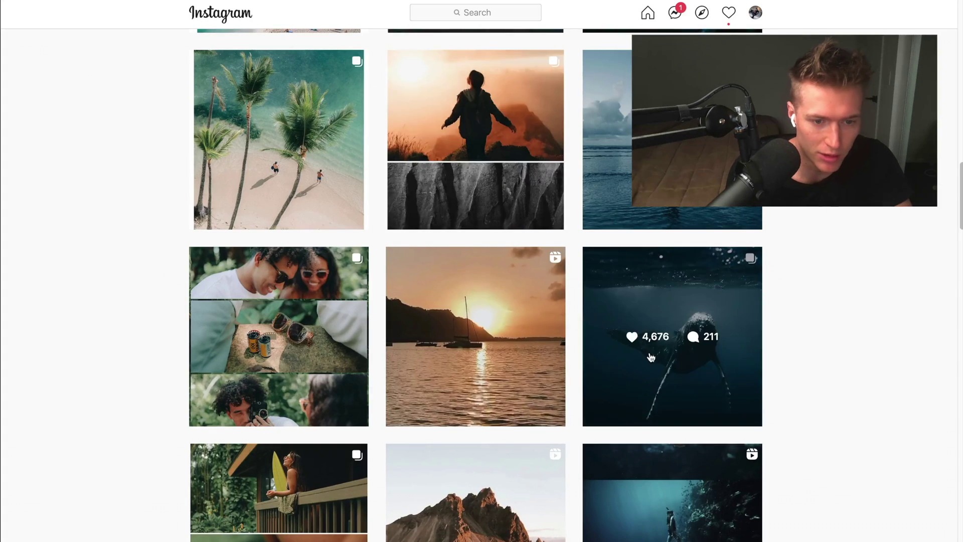
scroll(650, 357, "down", 5)
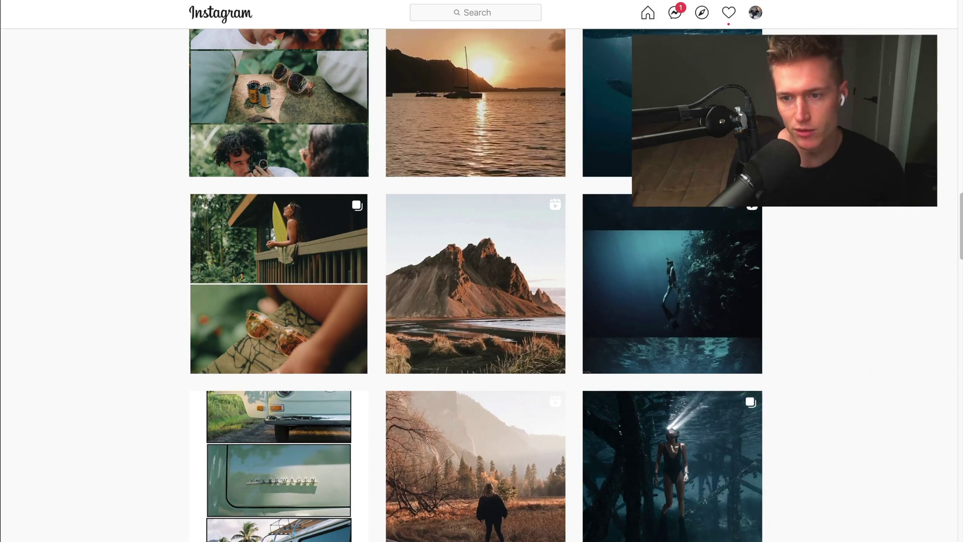
scroll(937, 88, "up", 15)
scroll(937, 88, "up", 10)
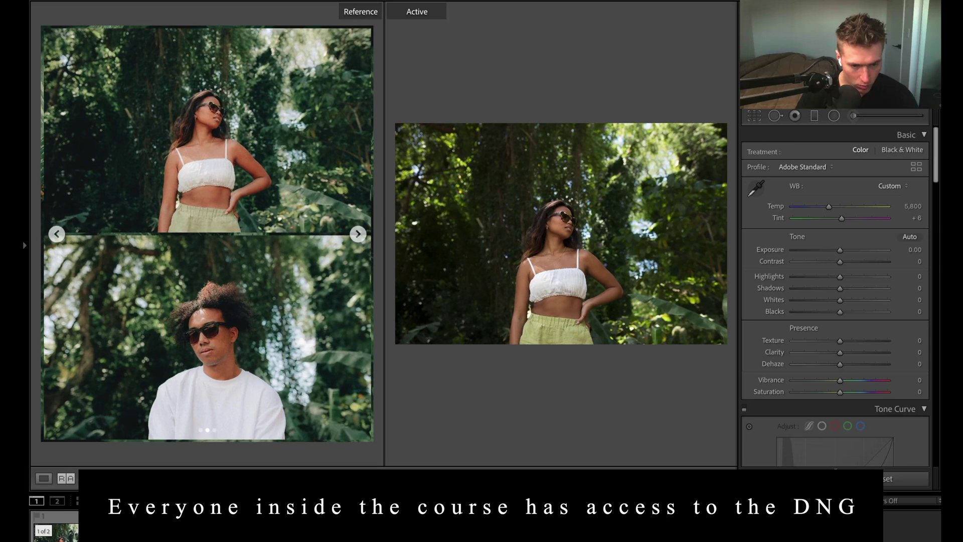
Switch to Lightroom Classic, preview the three-photo collage as the active photo, return to the unedited portrait and hide the filmstrip.
key("Right")
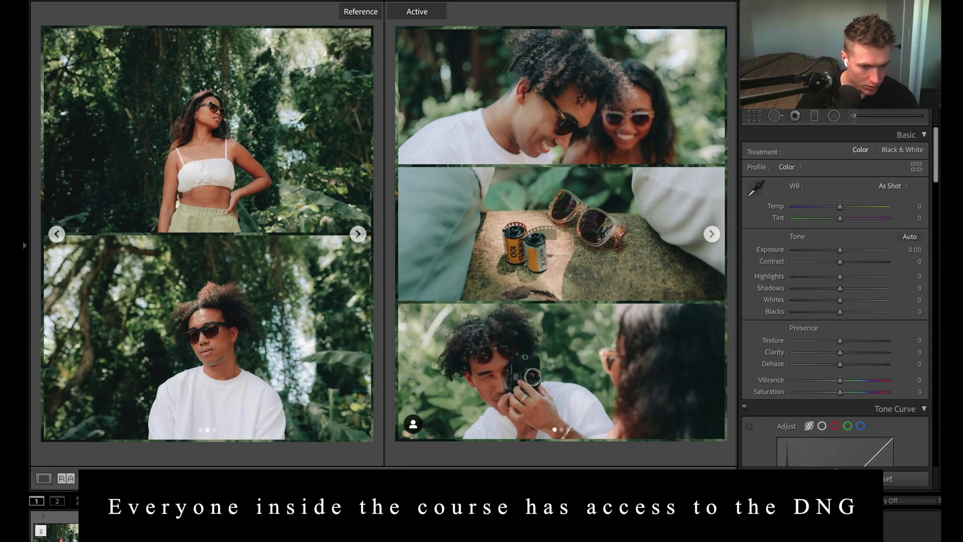
key("Left")
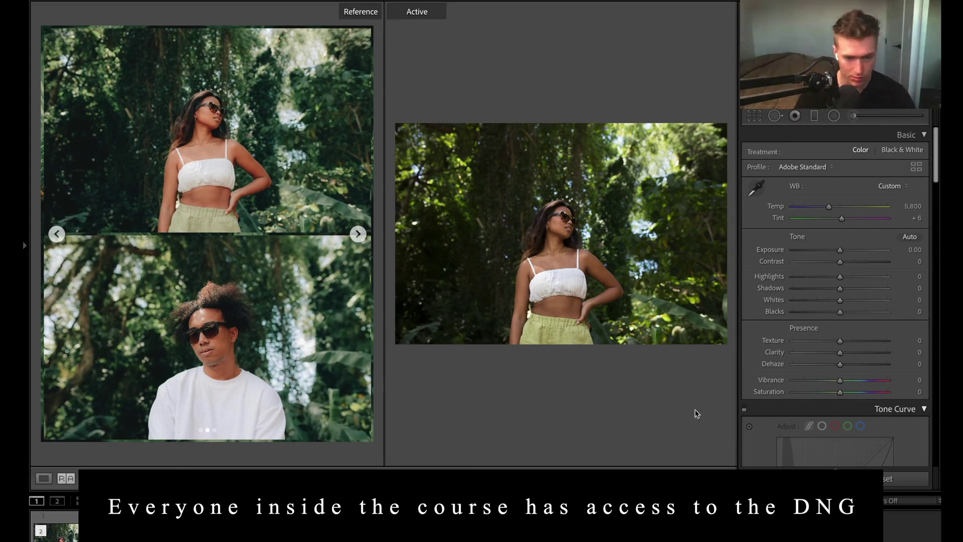
key("F6")
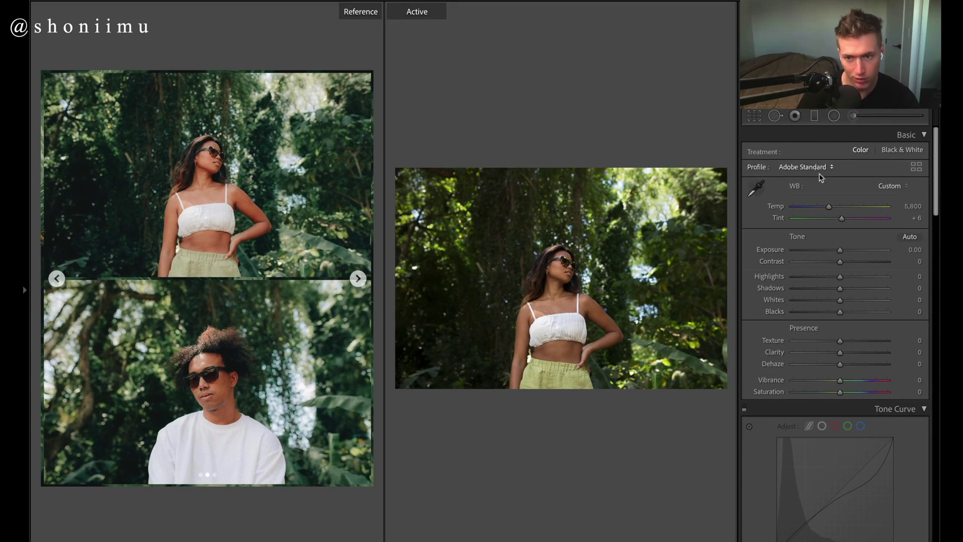
Warm the portrait's white balance to a temperature of 6,740 and lower the contrast to -46.
left_click_drag(829, 207, 835, 209)
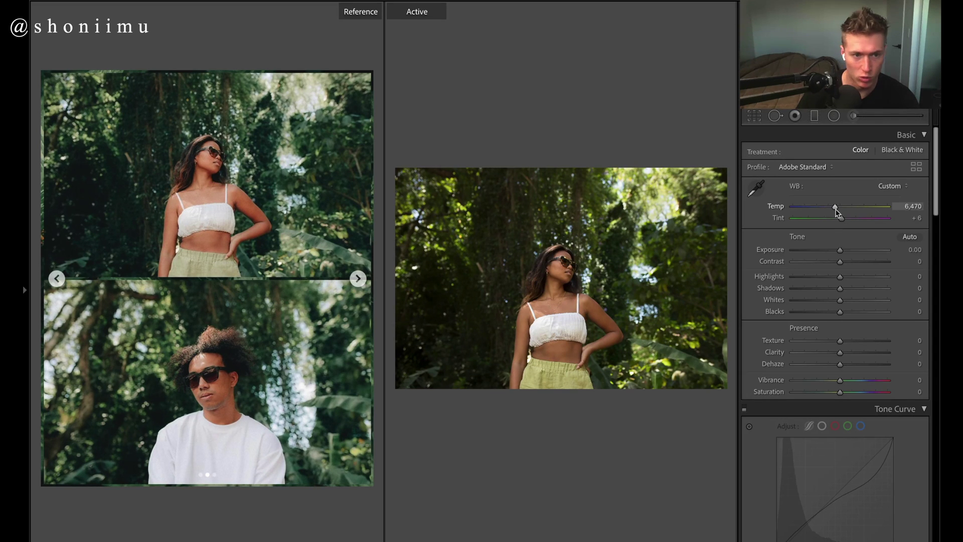
left_click_drag(837, 213, 840, 213)
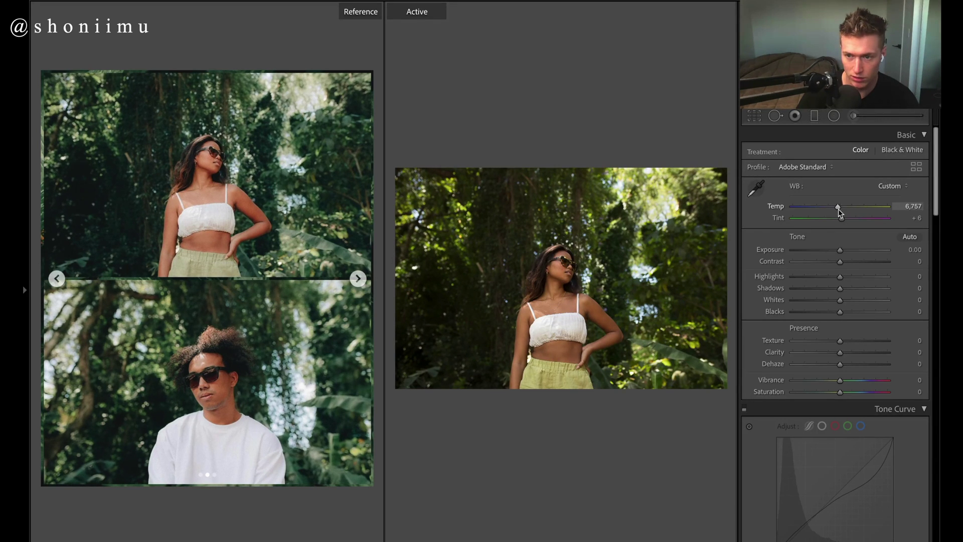
left_click(913, 206)
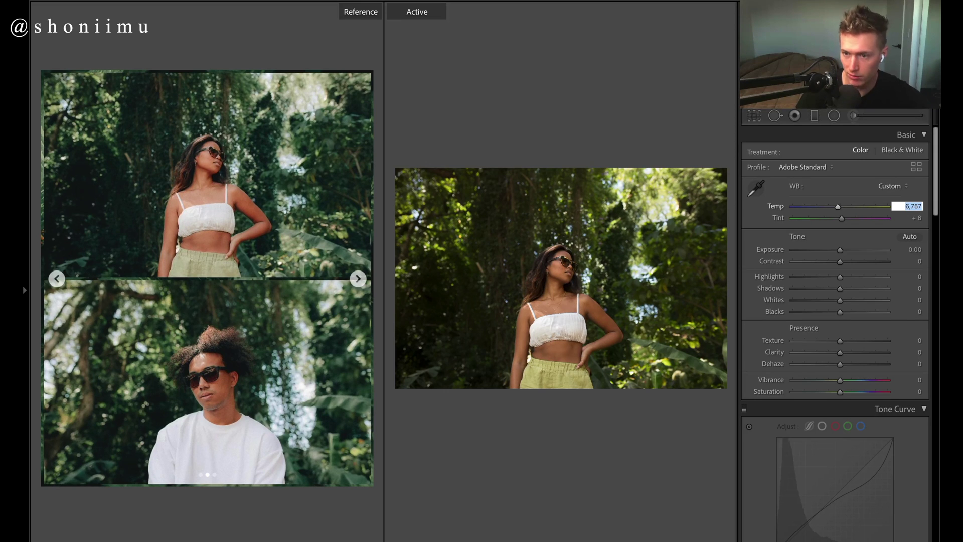
type("6740")
key("Return")
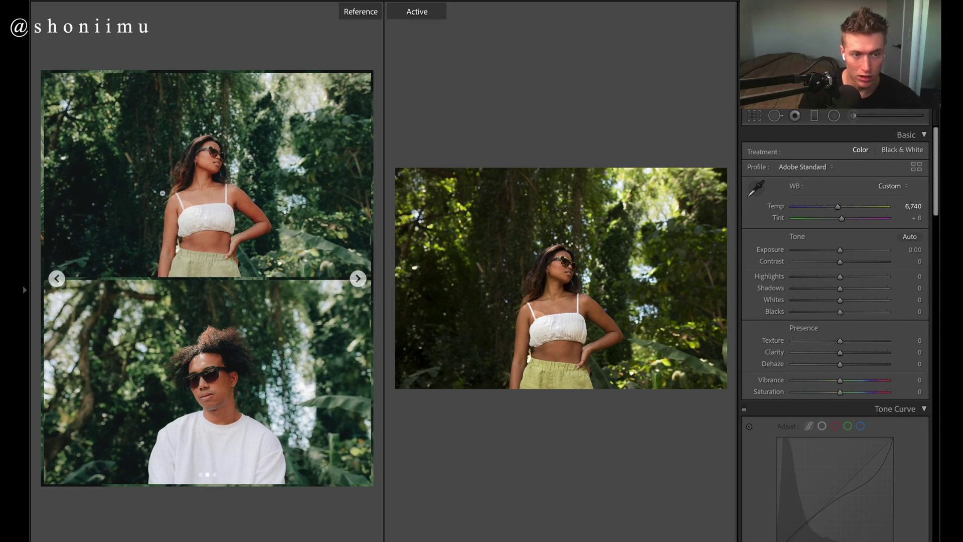
left_click_drag(840, 262, 819, 262)
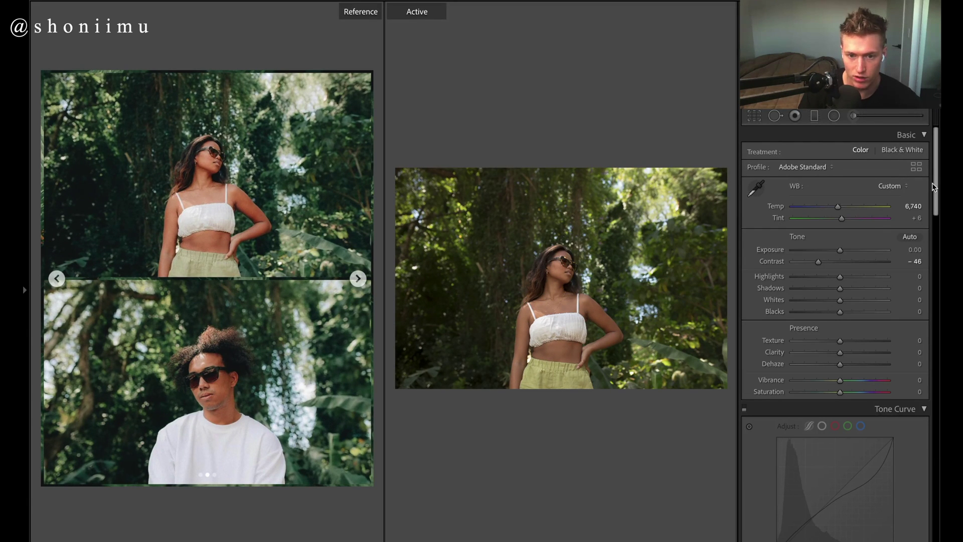
Enable the Tone Curve adjustments and review the parametric, point, red, green and blue curves.
left_click(744, 410)
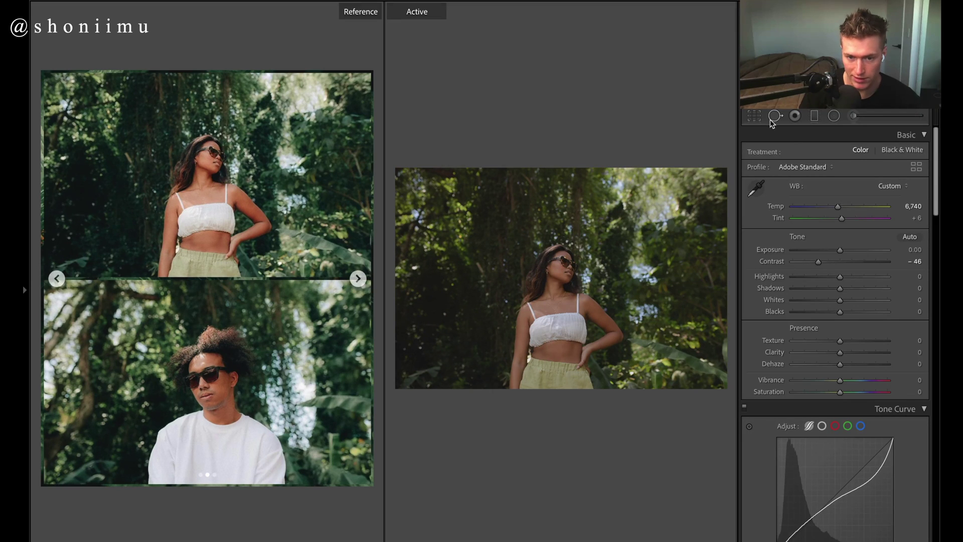
scroll(935, 210, "down", 3)
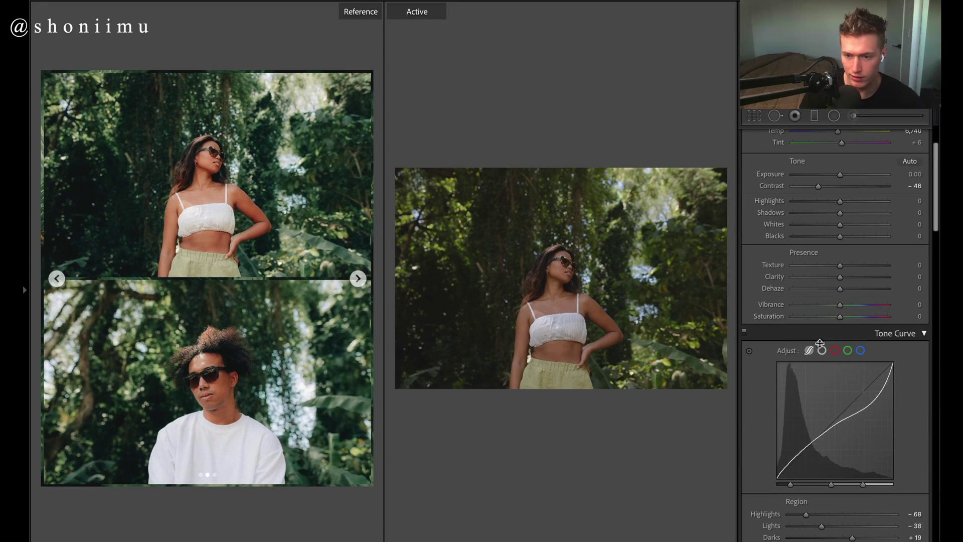
left_click(821, 349)
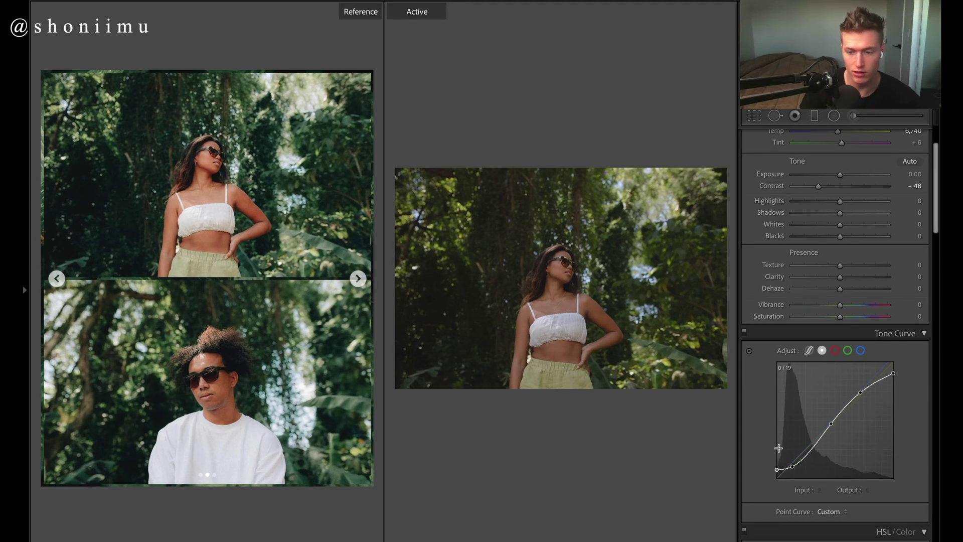
left_click(808, 350)
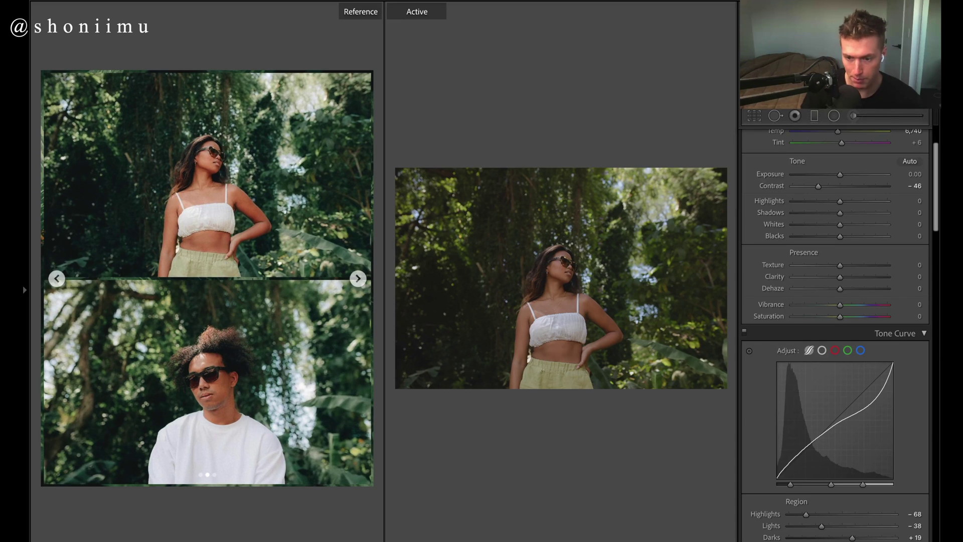
left_click(822, 350)
left_click(834, 351)
left_click(847, 351)
left_click(860, 350)
left_click(809, 350)
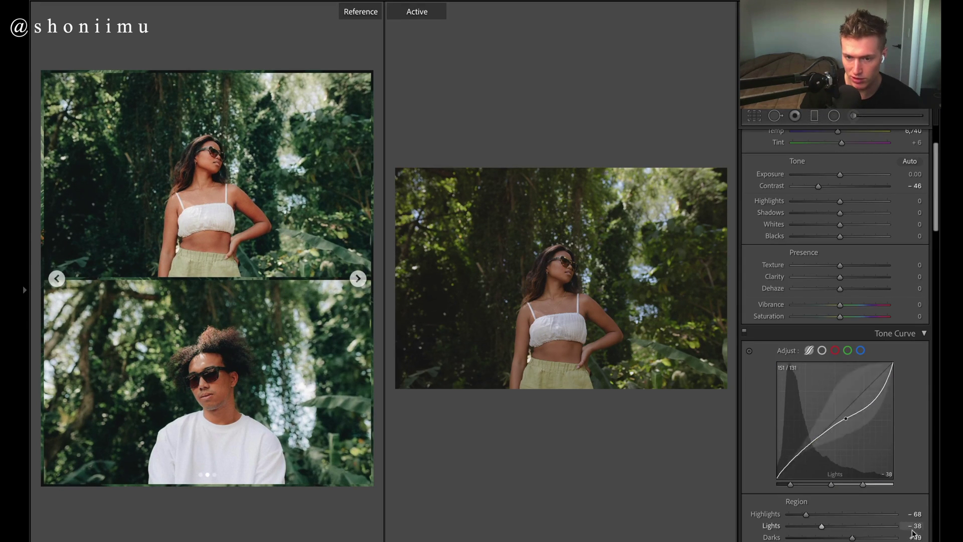
Compare the portrait with the tone curve adjustments off and on, and show the point curve.
left_click(744, 331)
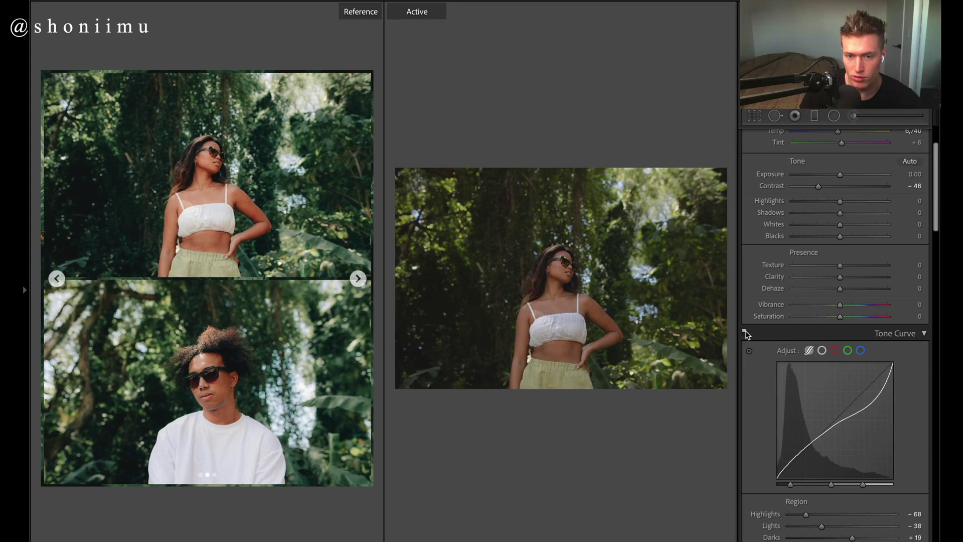
left_click(744, 331)
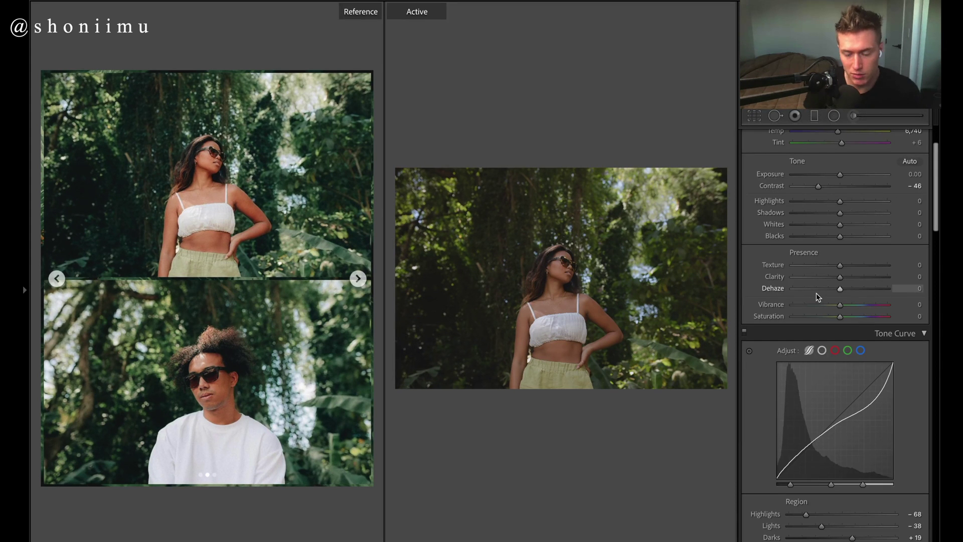
left_click(744, 332)
left_click(743, 333)
left_click(822, 350)
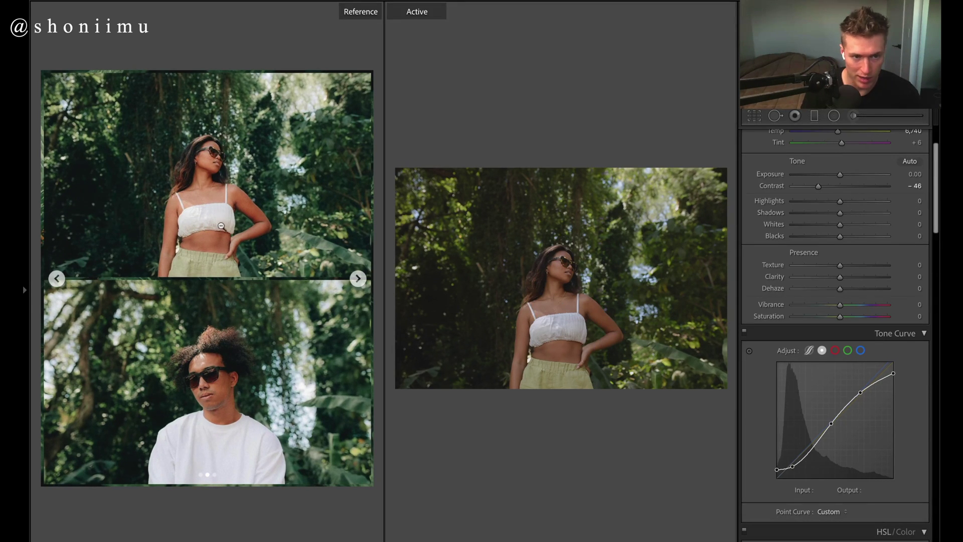
Set the portrait's exposure to +0.45, contrast to -64, highlights to +48, shadows to -34, whites to -18 and blacks to -23.
left_click_drag(840, 201, 863, 205)
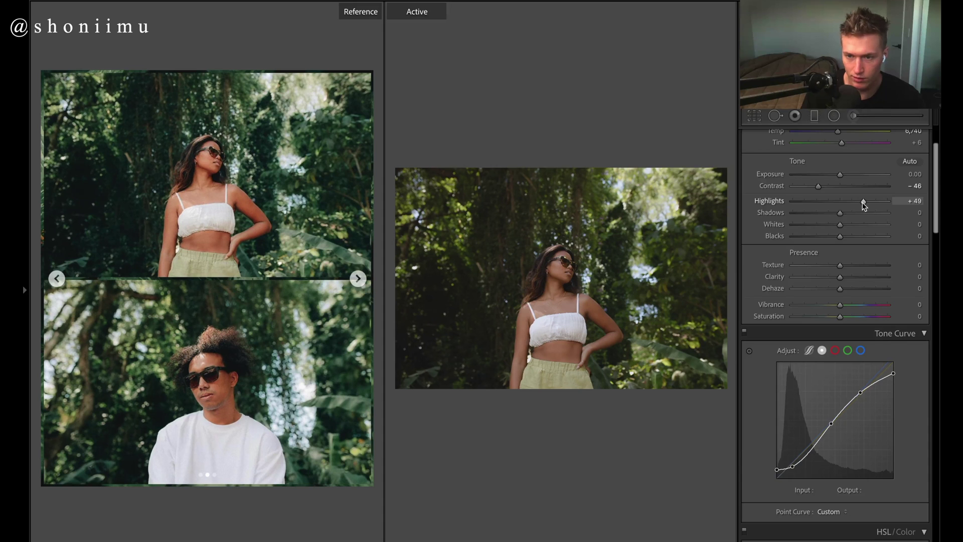
left_click_drag(840, 236, 834, 237)
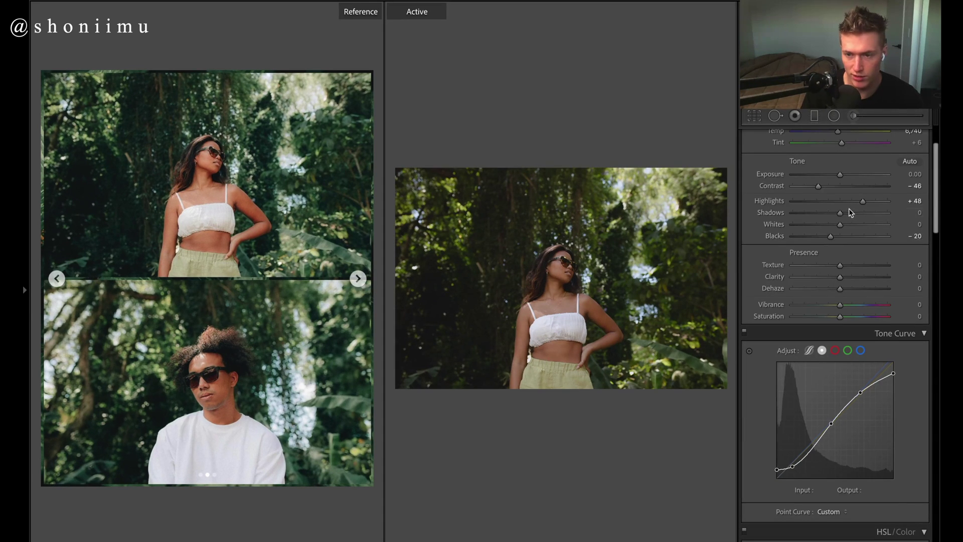
left_click_drag(840, 176, 806, 188)
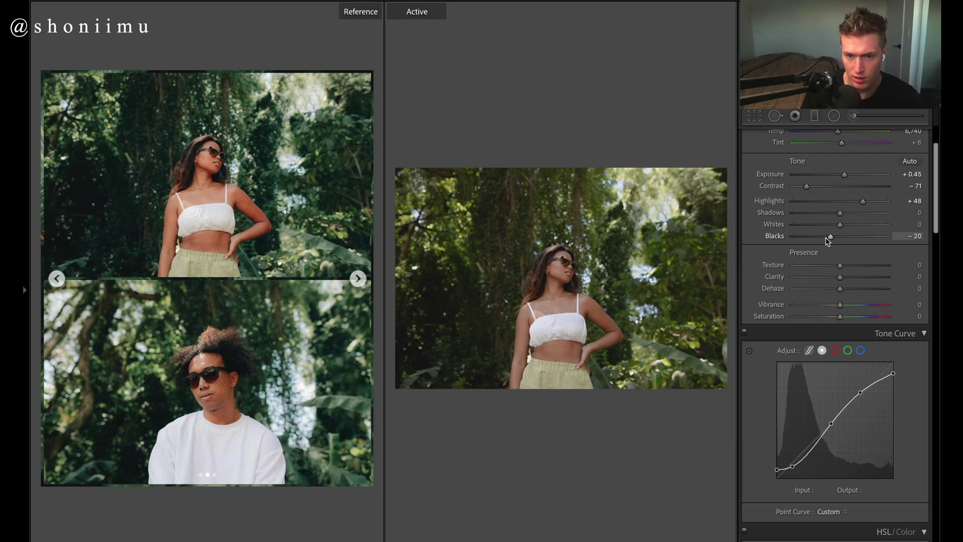
left_click_drag(828, 240, 827, 240)
mouse_move(841, 214)
left_mouse_down()
mouse_move(823, 214)
mouse_move(828, 227)
mouse_move(862, 227)
mouse_move(830, 229)
left_mouse_up()
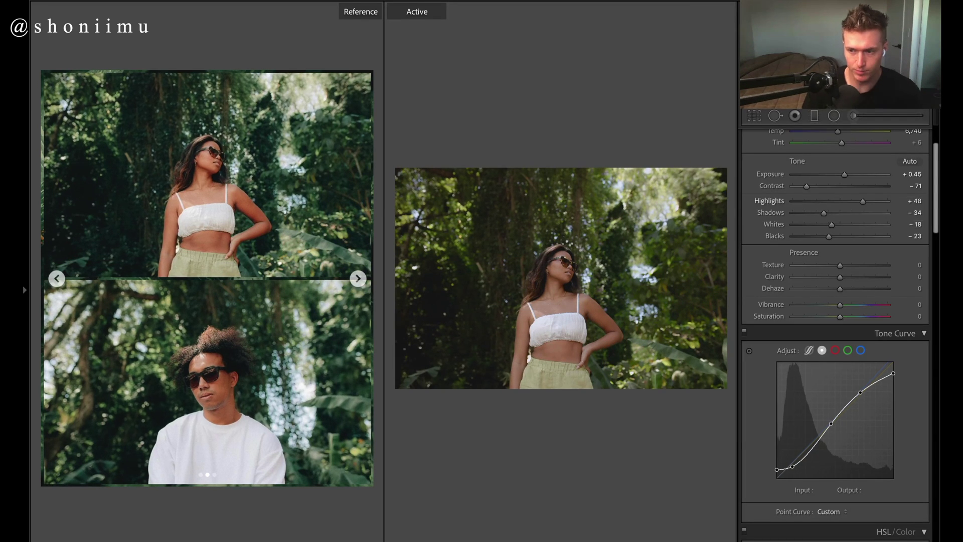
left_click_drag(805, 186, 807, 189)
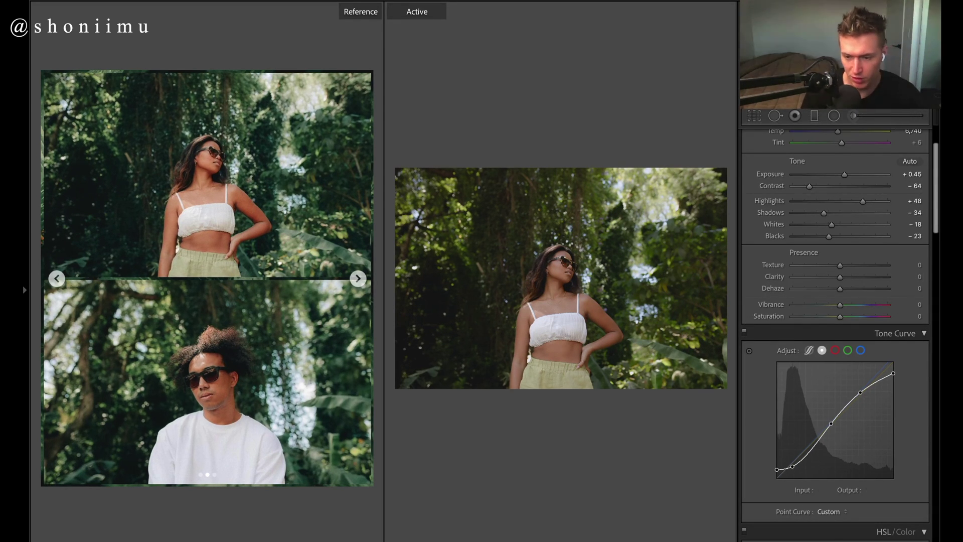
Compare with the unedited portrait by resetting all settings and undoing the reset, and inspect the dark foliage up close.
key("ctrl+shift+r")
key("ctrl+z")
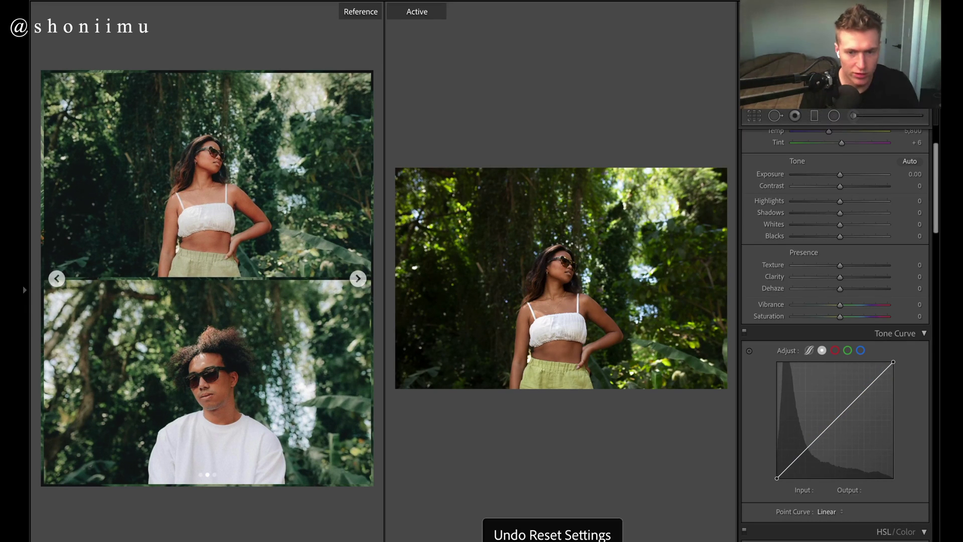
left_click(426, 308)
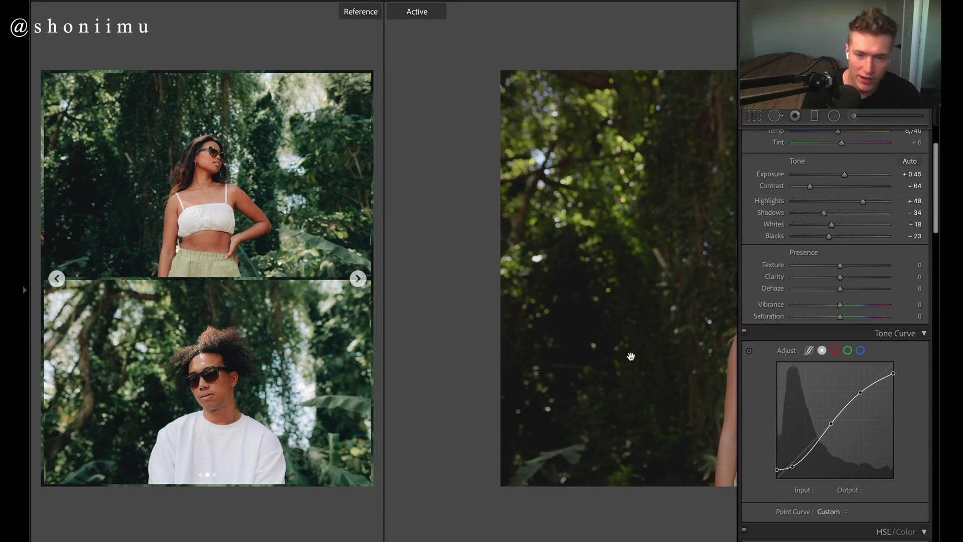
left_click(674, 277)
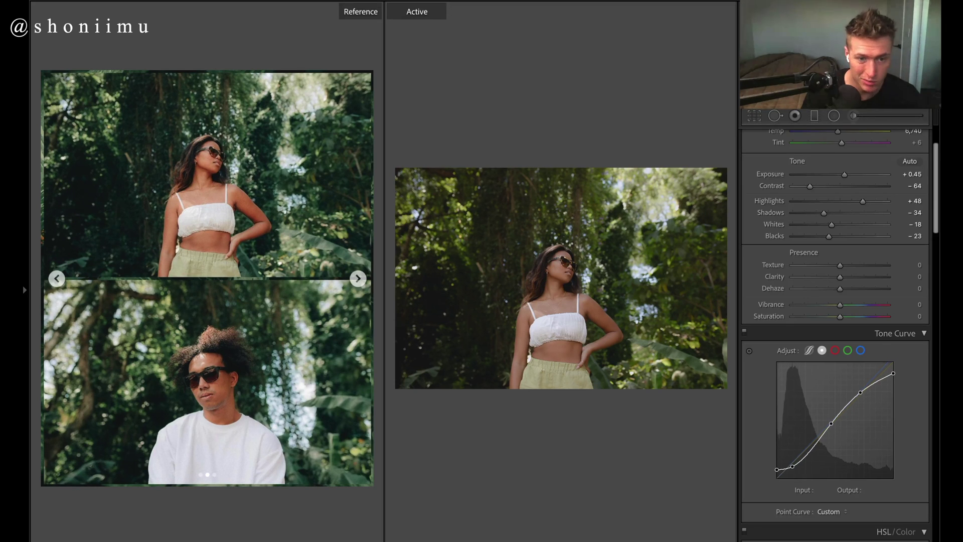
Set the portrait's clarity to +10 and dehaze to +17.
left_click_drag(839, 277, 845, 275)
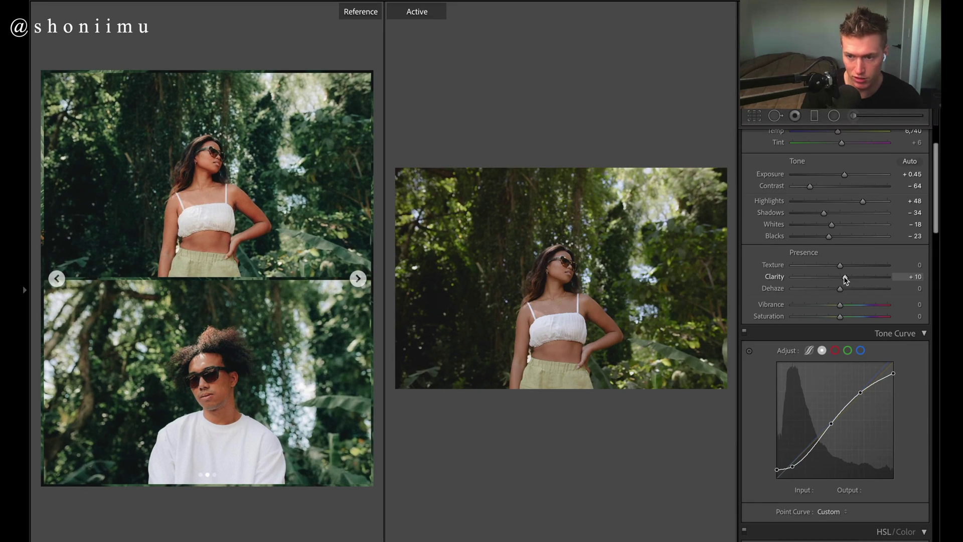
left_click_drag(837, 289, 848, 289)
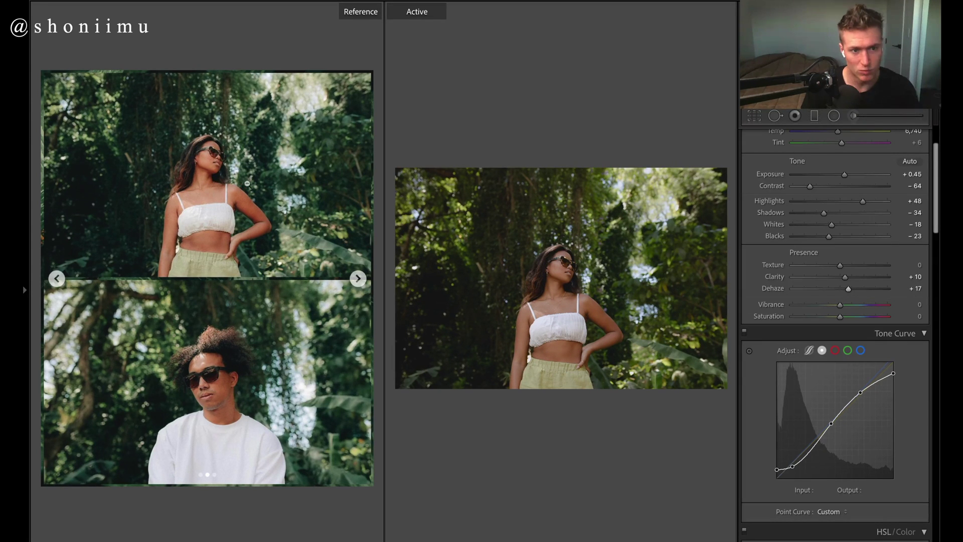
Set the portrait's dehaze to +9, vibrance to +18 and saturation to +15.
left_click_drag(848, 289, 843, 293)
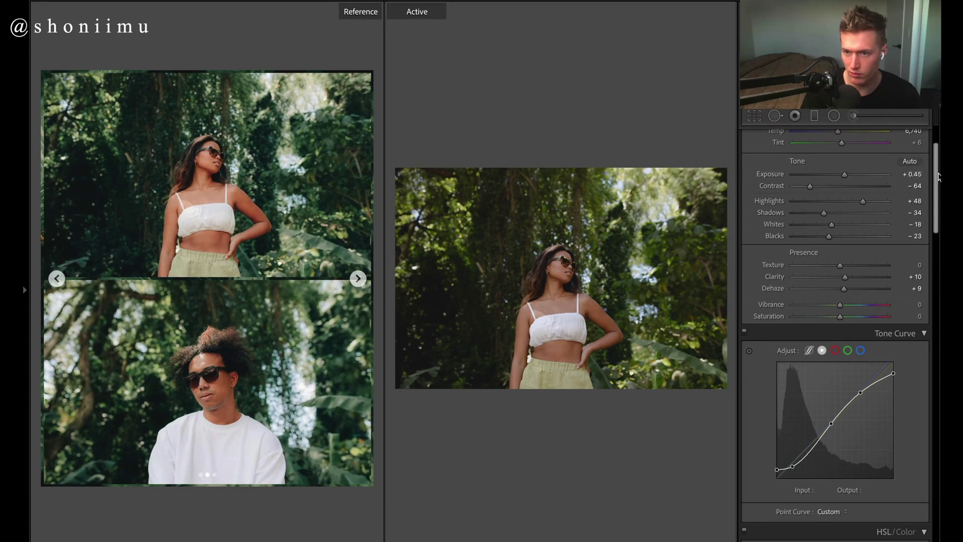
scroll(870, 376, "up", 1)
left_click_drag(840, 312, 847, 325)
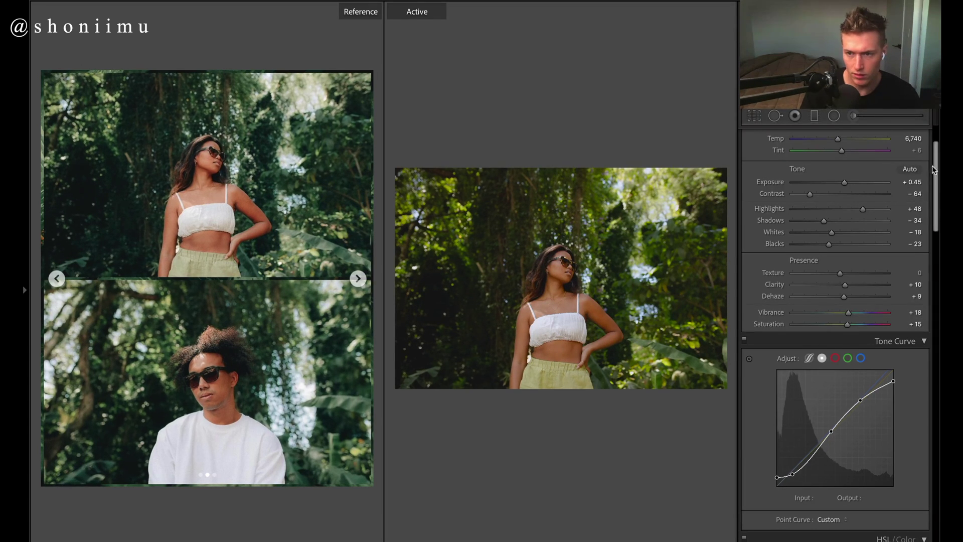
Enable lens profile corrections for the portrait.
scroll(835, 326, "down", 15)
scroll(835, 326, "up", 1)
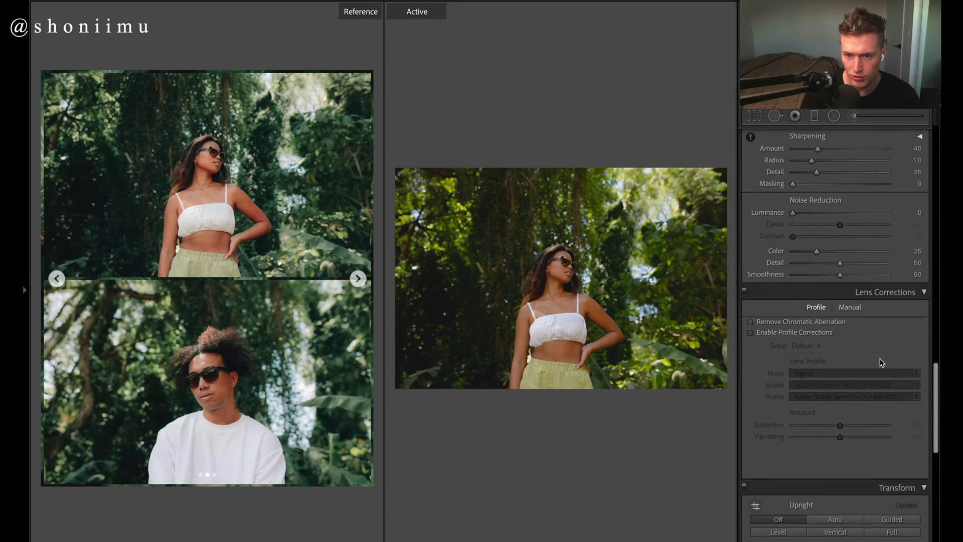
left_click(750, 332)
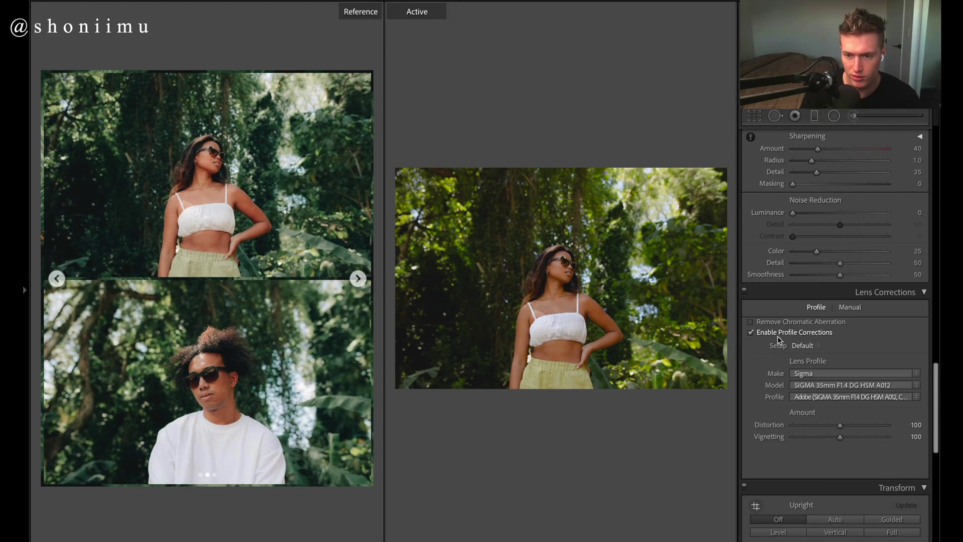
Color grade the shadows with hue 217 and saturation 29, and the highlights with hue 44 and saturation 18.
left_click_drag(938, 394, 933, 304)
left_click(835, 299)
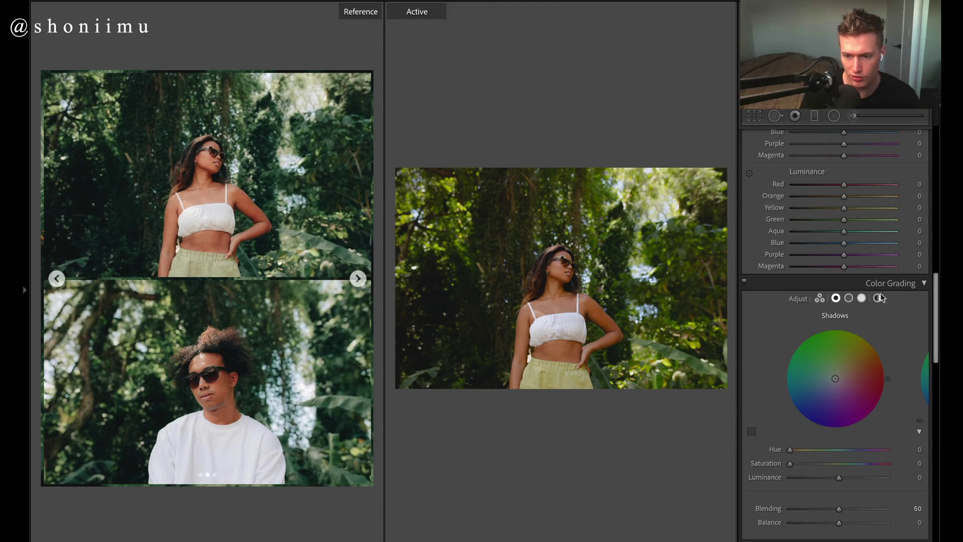
left_click_drag(788, 450, 848, 450)
left_click_drag(792, 462, 817, 464)
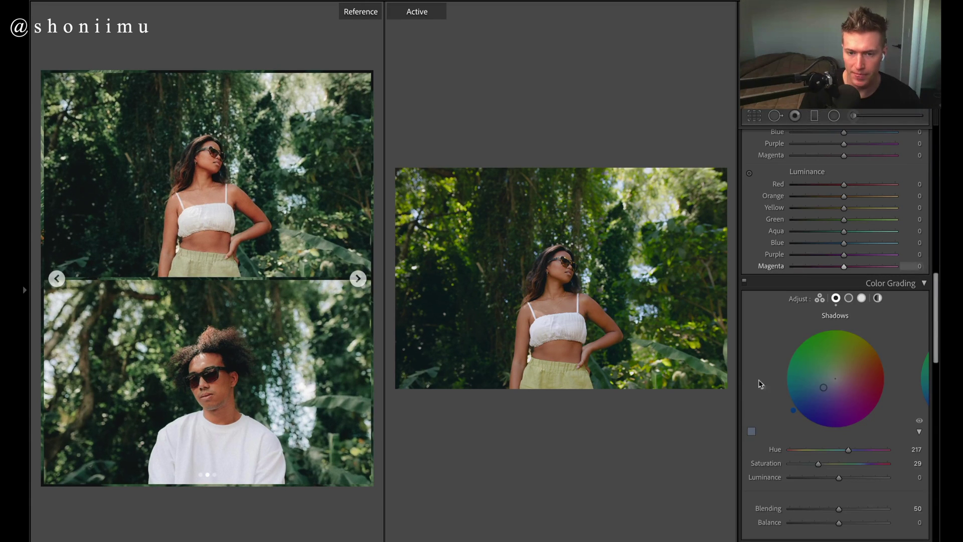
left_click(860, 298)
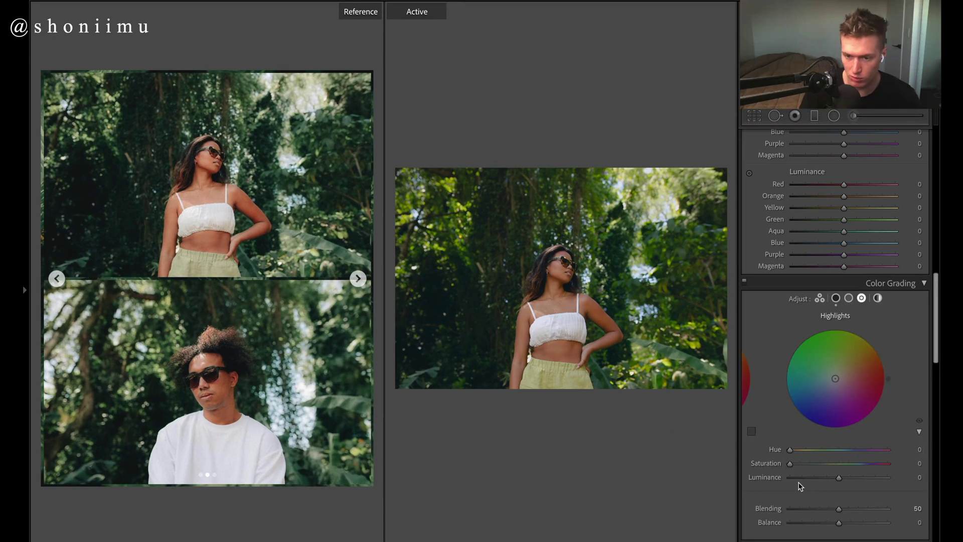
mouse_move(822, 451)
left_mouse_down()
mouse_move(799, 448)
mouse_move(796, 462)
mouse_move(807, 465)
left_mouse_up()
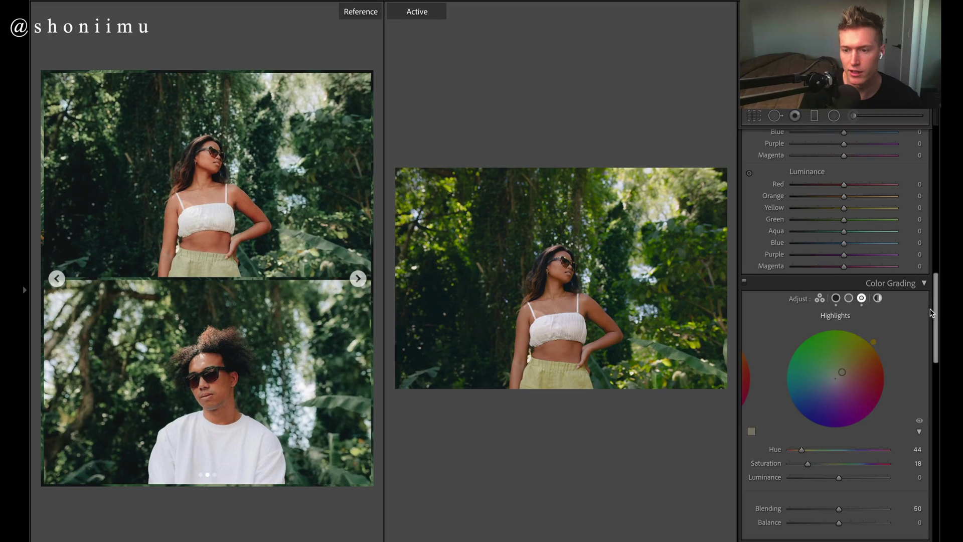
Set the HSL saturation of green to -75, yellow to -13 and orange to +24.
scroll(929, 308, "up", 5)
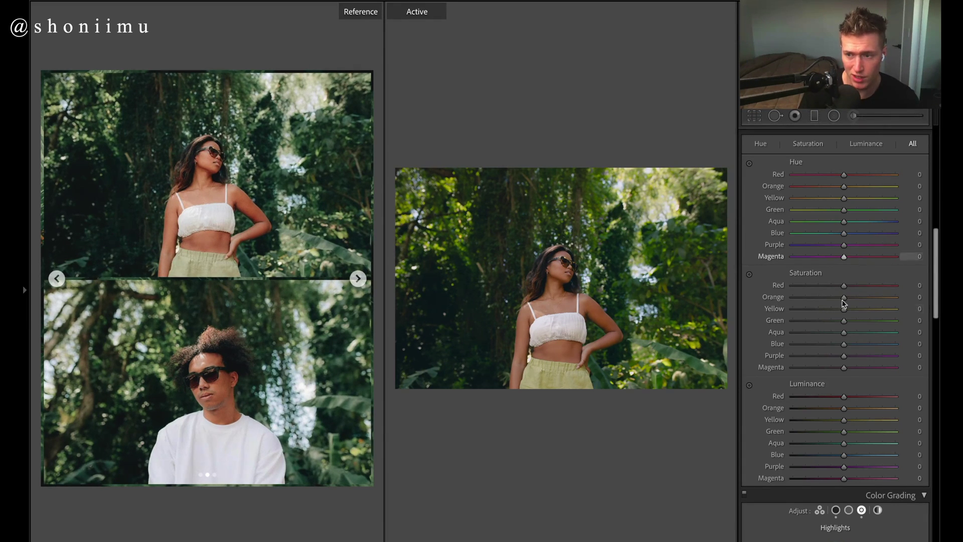
left_click_drag(843, 320, 805, 333)
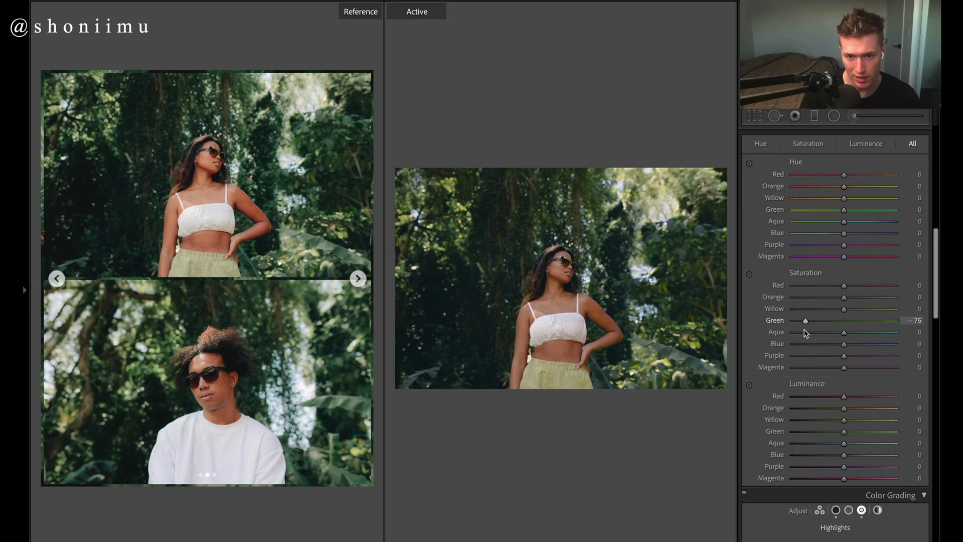
left_click_drag(805, 332, 804, 330)
scroll(822, 327, "down", 5)
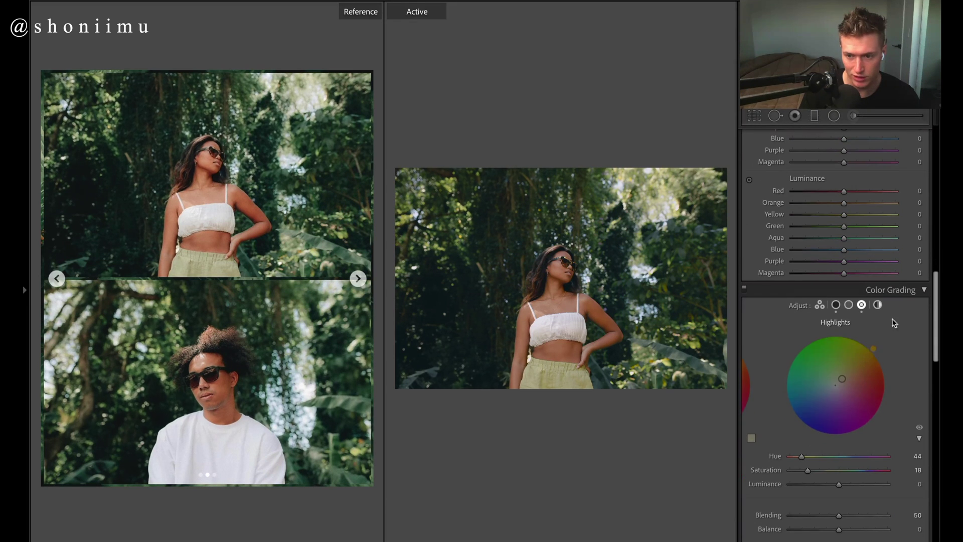
left_click(836, 304)
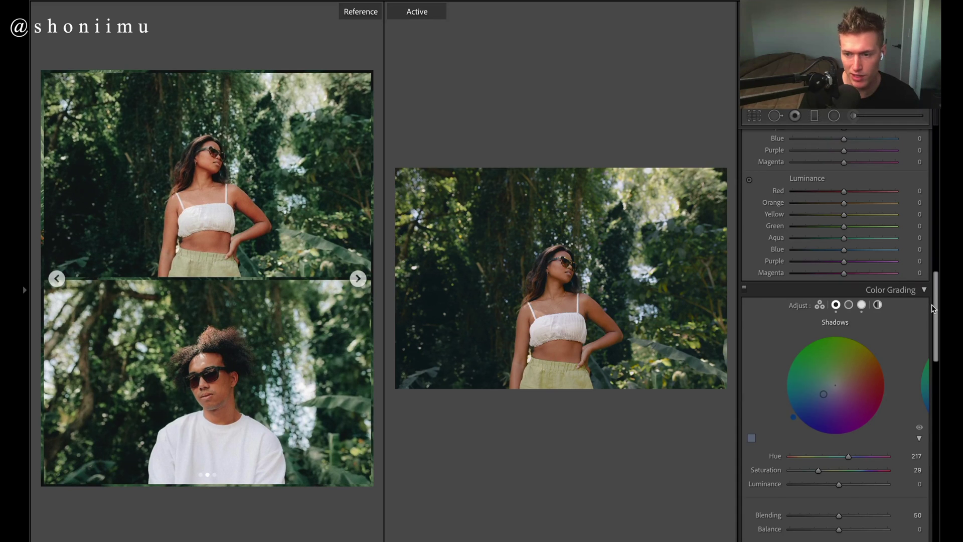
scroll(931, 305, "up", 5)
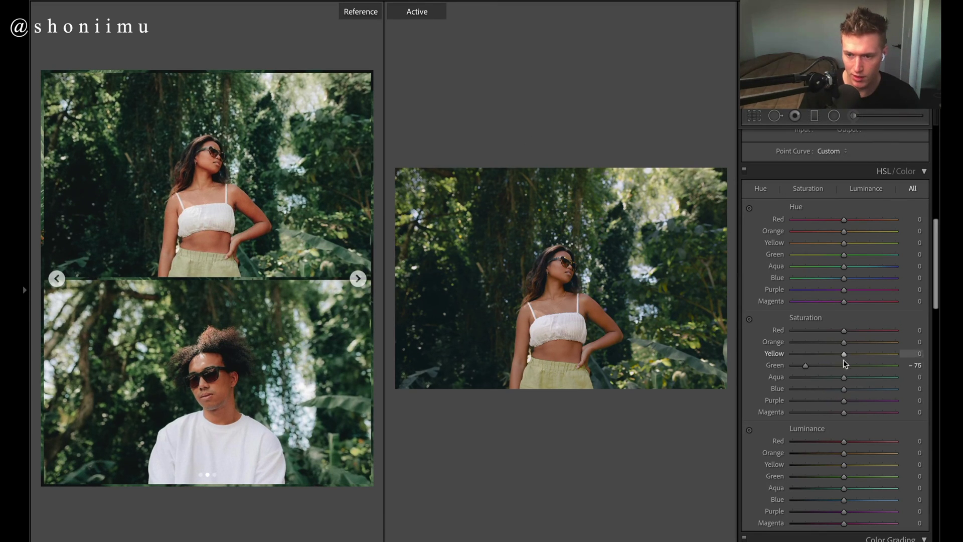
mouse_move(843, 355)
left_mouse_down()
mouse_move(811, 358)
mouse_move(838, 359)
left_mouse_up()
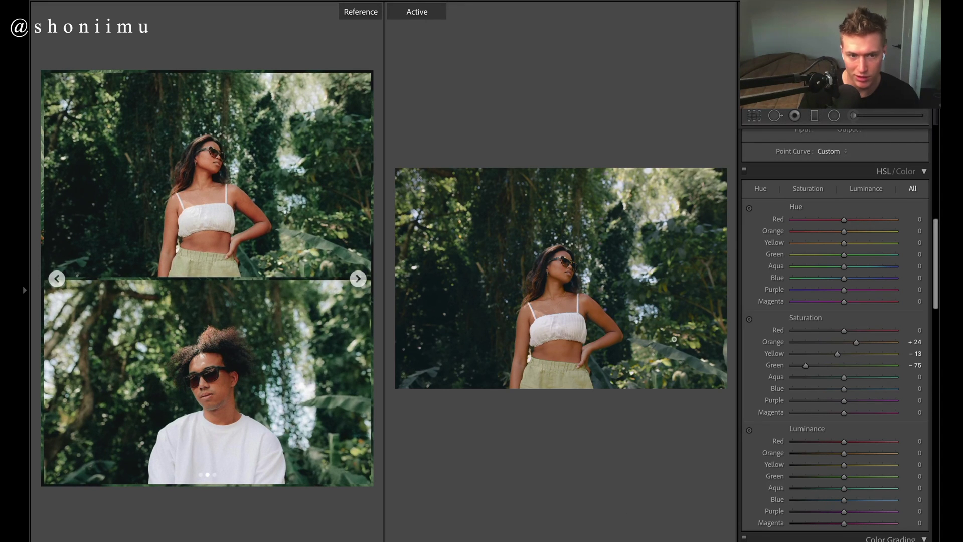
Set the HSL luminance of green to +100, yellow to +30, orange to +44 and red to -15.
left_click_drag(844, 476, 829, 443)
left_click(863, 454)
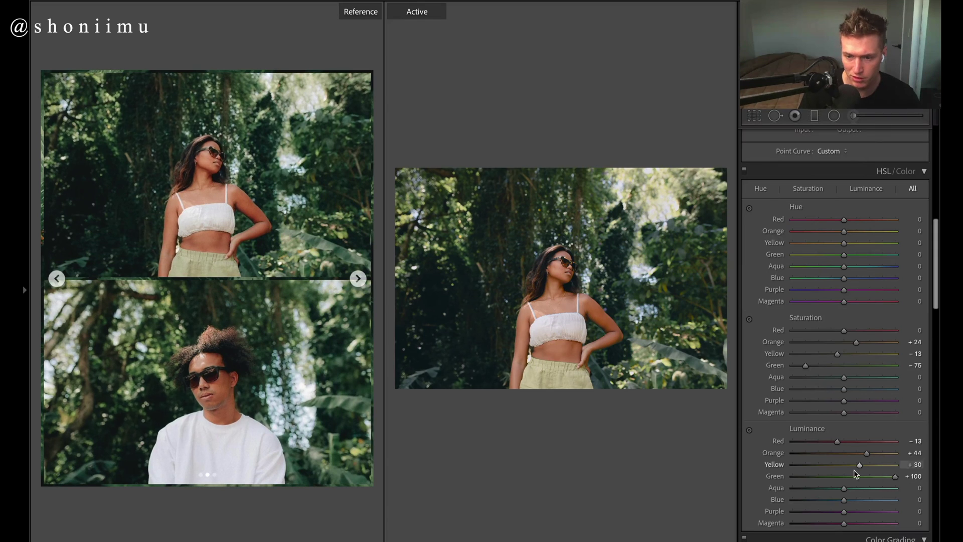
left_click_drag(837, 441, 836, 445)
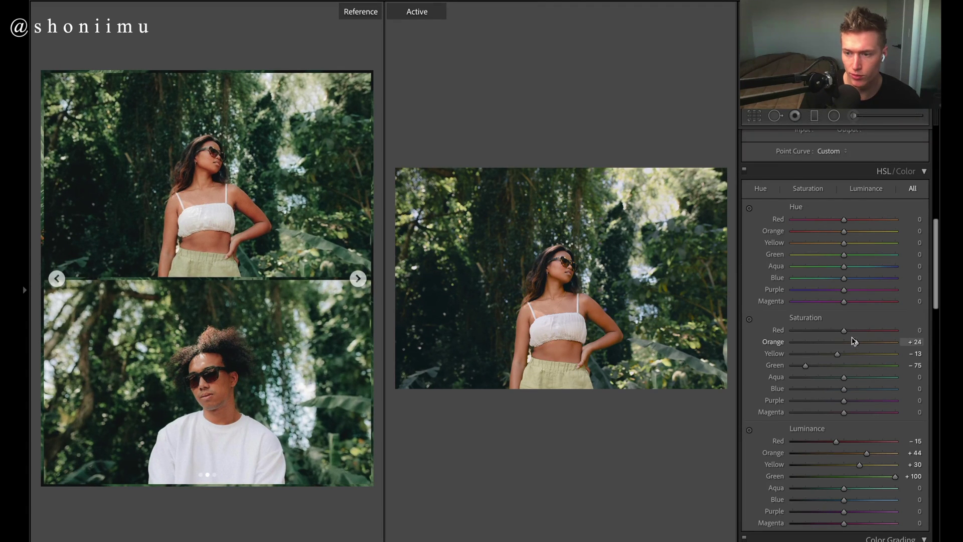
Set the HSL saturation of orange to +46, blue to +11, purple to -7, magenta to -8 and red to +23.
left_click_drag(853, 342, 866, 347)
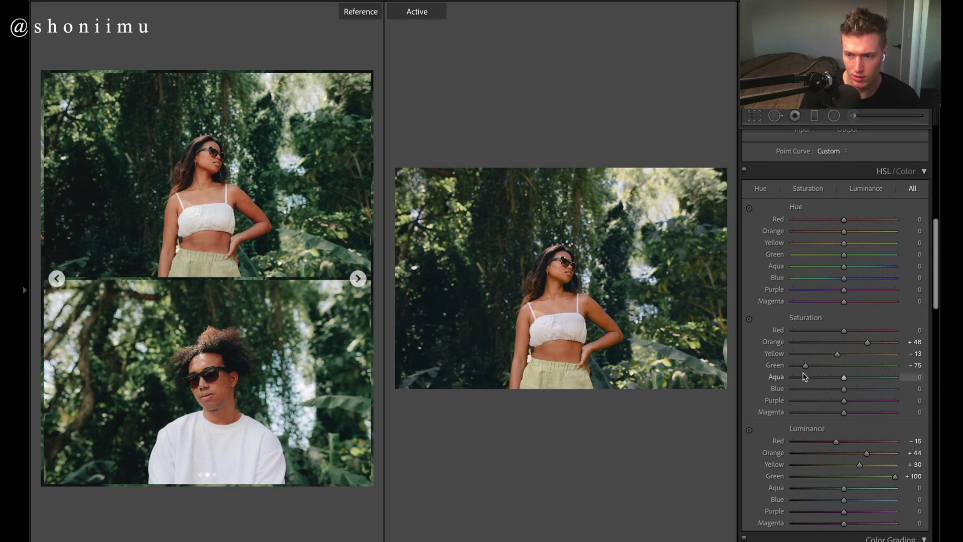
left_click_drag(843, 388, 629, 375)
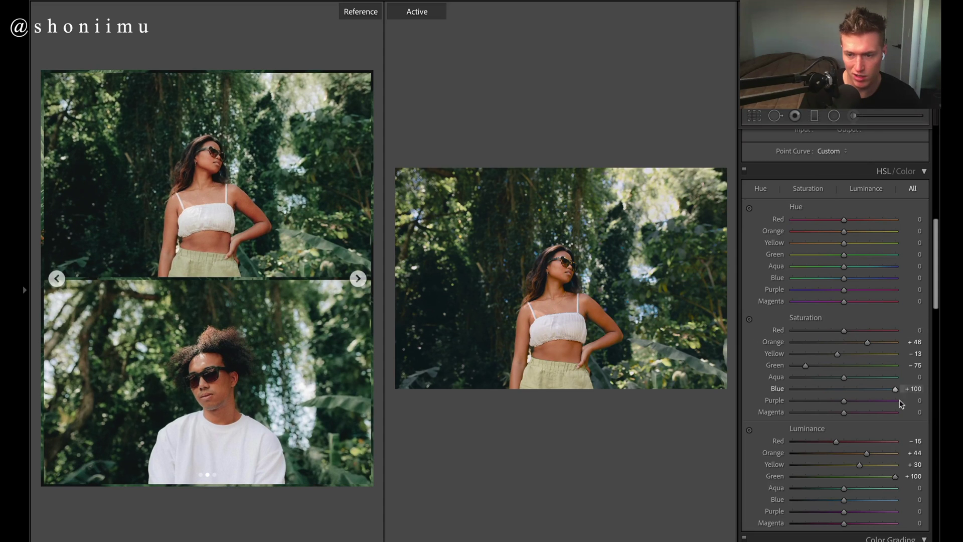
mouse_move(850, 393)
left_mouse_down()
mouse_move(803, 401)
mouse_move(839, 409)
left_mouse_up()
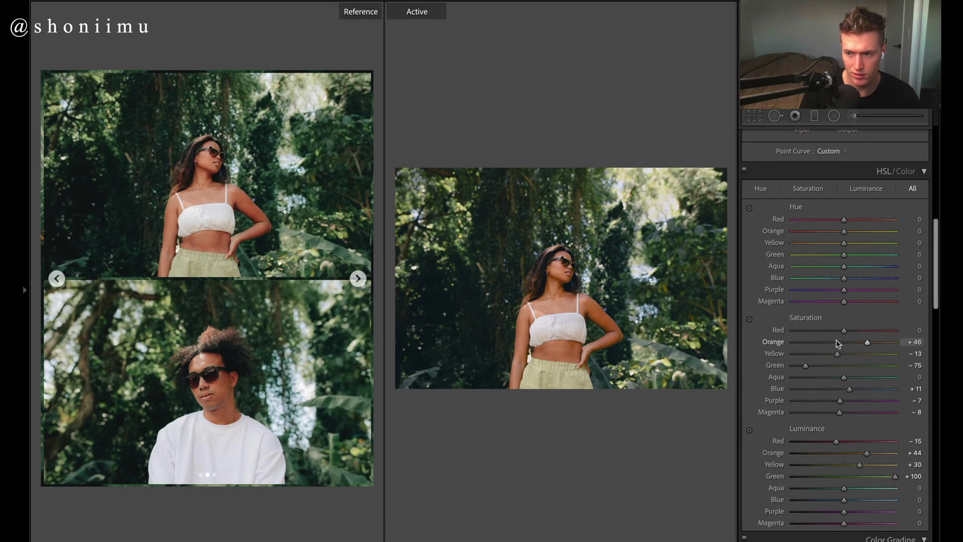
mouse_move(843, 329)
left_mouse_down()
mouse_move(832, 329)
mouse_move(864, 335)
mouse_move(834, 335)
mouse_move(832, 347)
mouse_move(855, 331)
left_mouse_up()
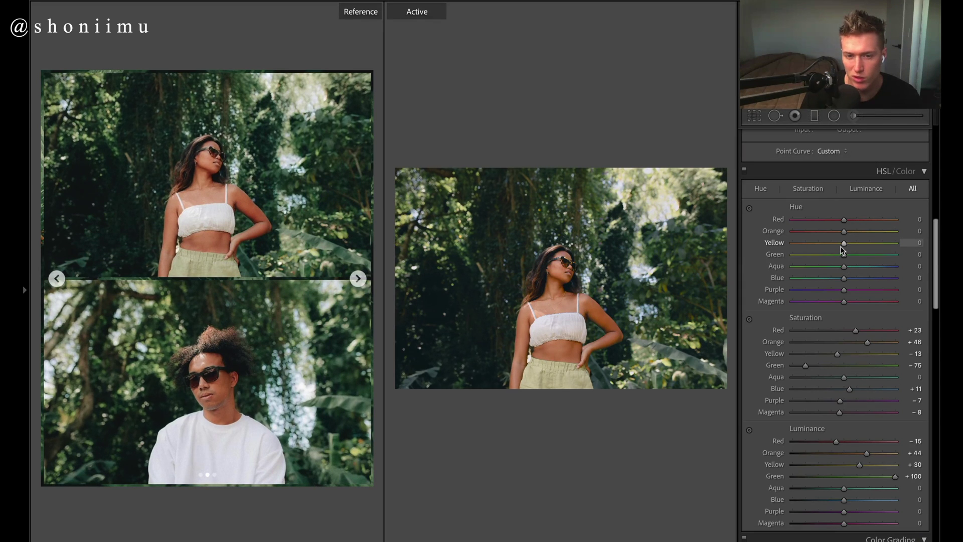
Set the HSL red hue to -19 and the red primary hue in the calibration to -12.
mouse_move(844, 219)
left_mouse_down()
mouse_move(834, 220)
mouse_move(843, 236)
left_mouse_up()
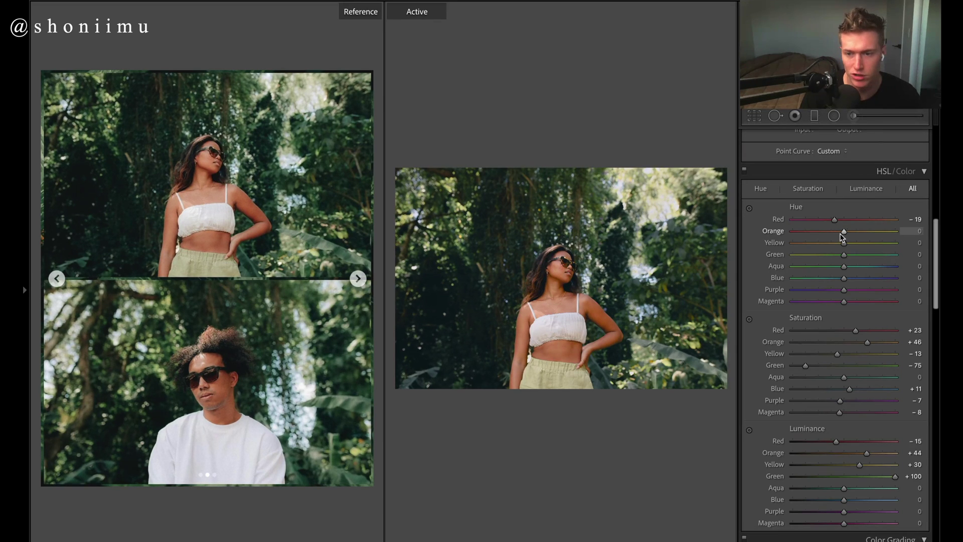
scroll(863, 381, "down", 15)
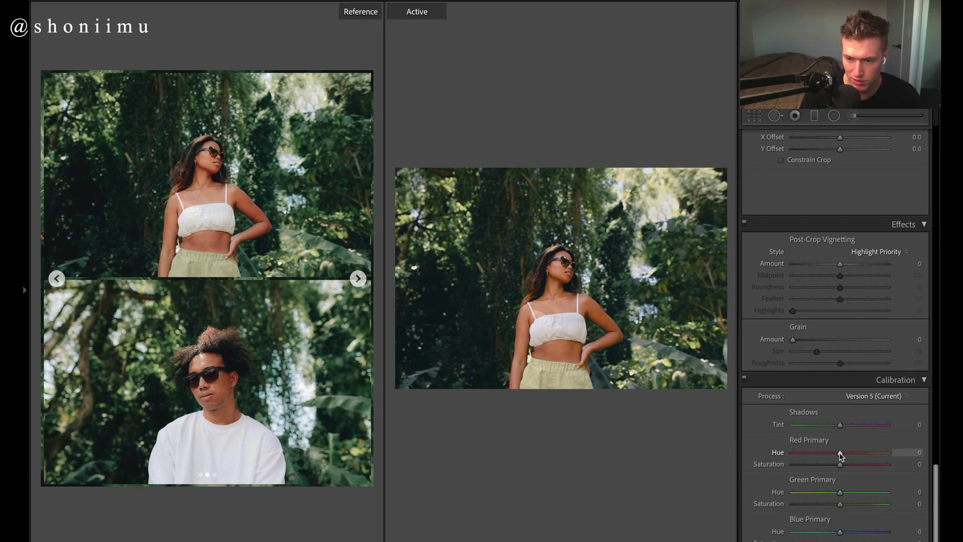
left_click_drag(837, 455, 833, 456)
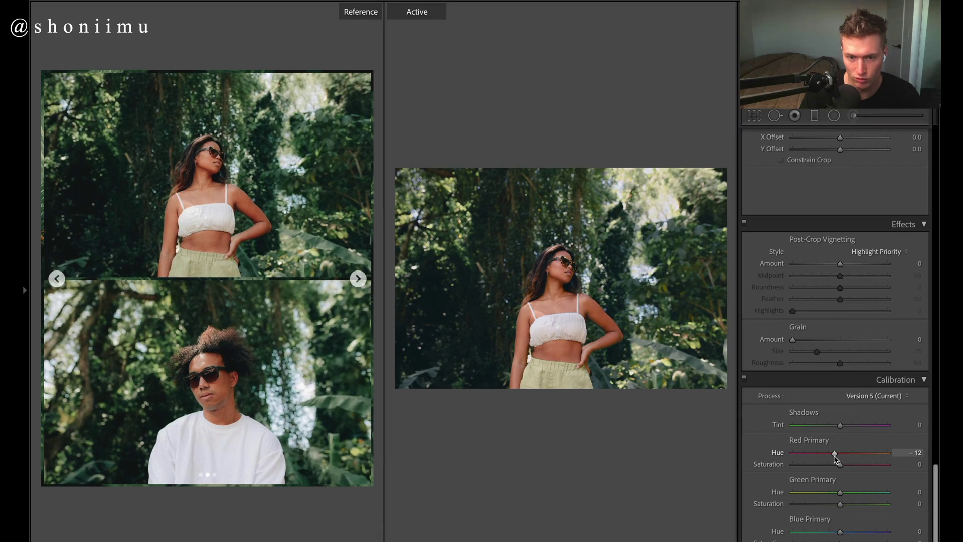
Set the HSL hue of red to -21, yellow to +18, green to -4, aqua to +2 and blue to -12, and lower the blue saturation.
scroll(911, 419, "up", 15)
scroll(911, 419, "down", 5)
scroll(834, 301, "up", 3)
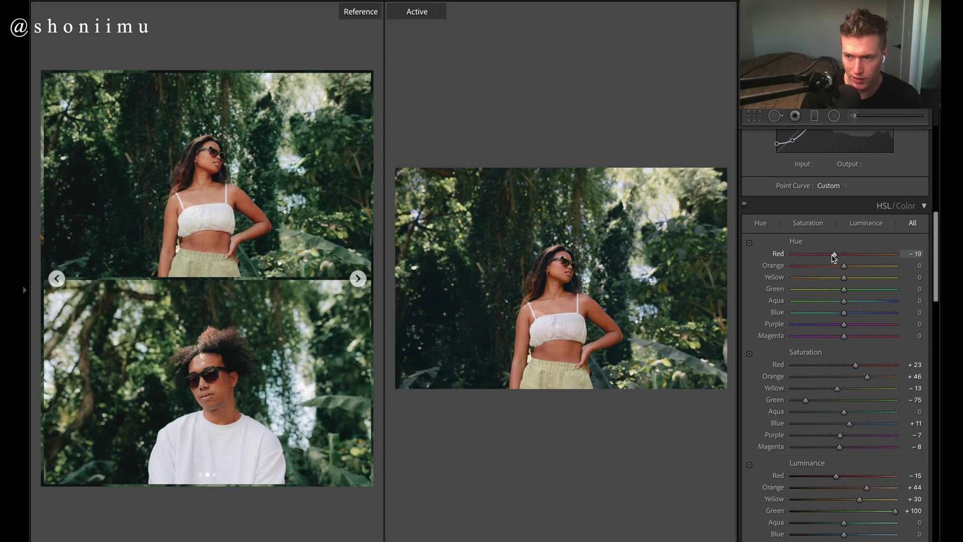
left_click_drag(831, 253, 829, 254)
mouse_move(844, 279)
left_mouse_down()
mouse_move(853, 282)
mouse_move(833, 281)
mouse_move(870, 282)
mouse_move(828, 290)
mouse_move(871, 288)
mouse_move(853, 295)
left_mouse_up()
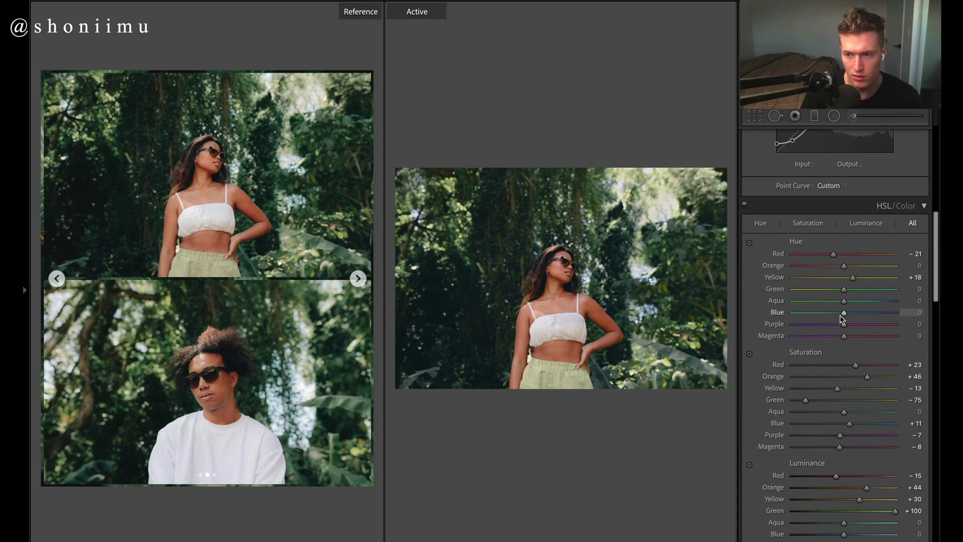
mouse_move(844, 290)
left_mouse_down()
mouse_move(835, 294)
mouse_move(859, 294)
mouse_move(840, 295)
left_mouse_up()
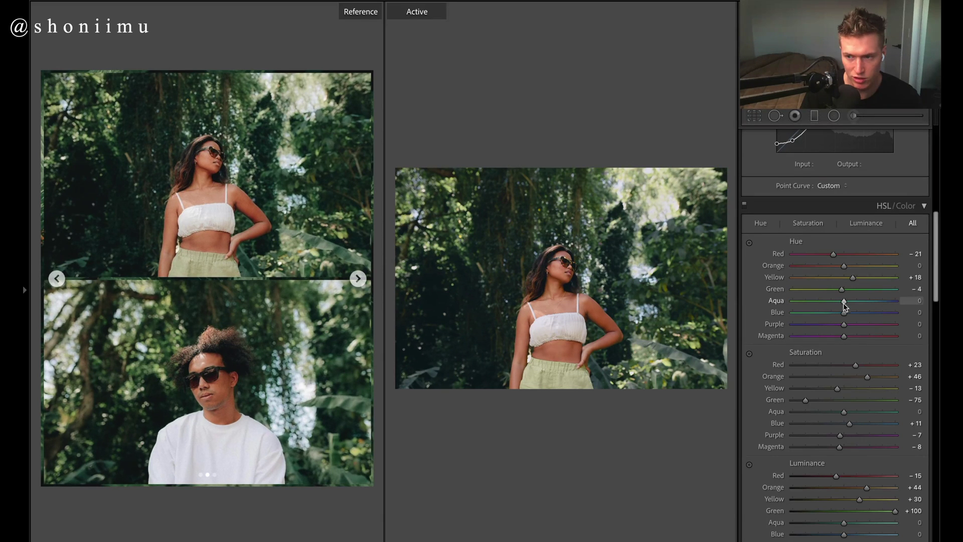
mouse_move(851, 305)
left_mouse_down()
mouse_move(725, 307)
mouse_move(897, 303)
mouse_move(819, 319)
mouse_move(844, 303)
left_mouse_up()
left_click_drag(843, 312, 842, 320)
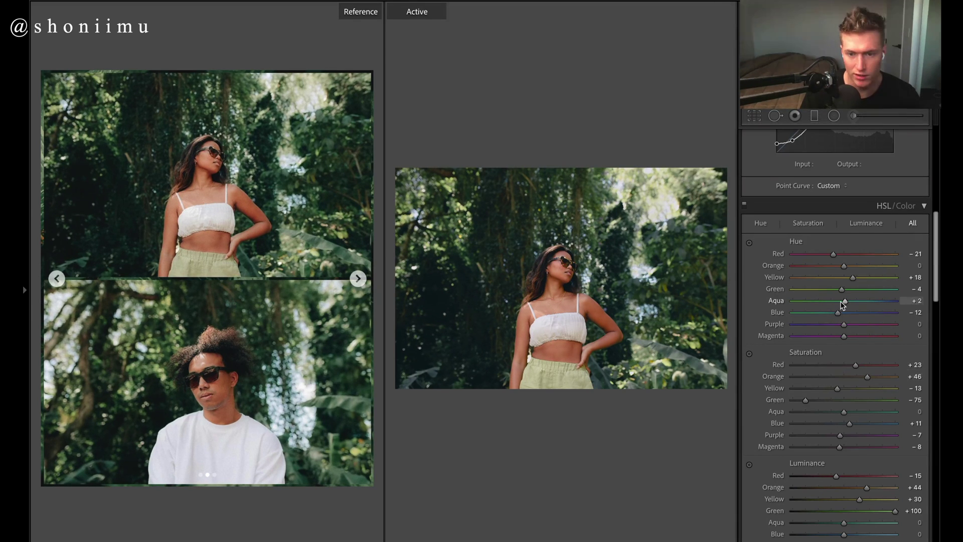
left_click_drag(849, 423, 834, 422)
Set the portrait's sharpening amount to 32 and its masking to 21.
left_click_drag(935, 263, 938, 506)
scroll(852, 290, "up", 15)
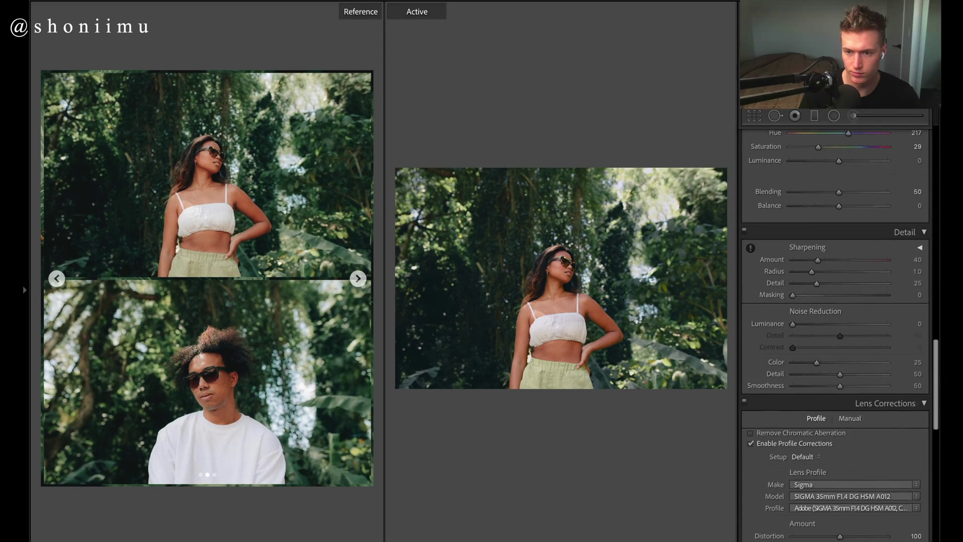
left_click_drag(817, 296, 847, 296)
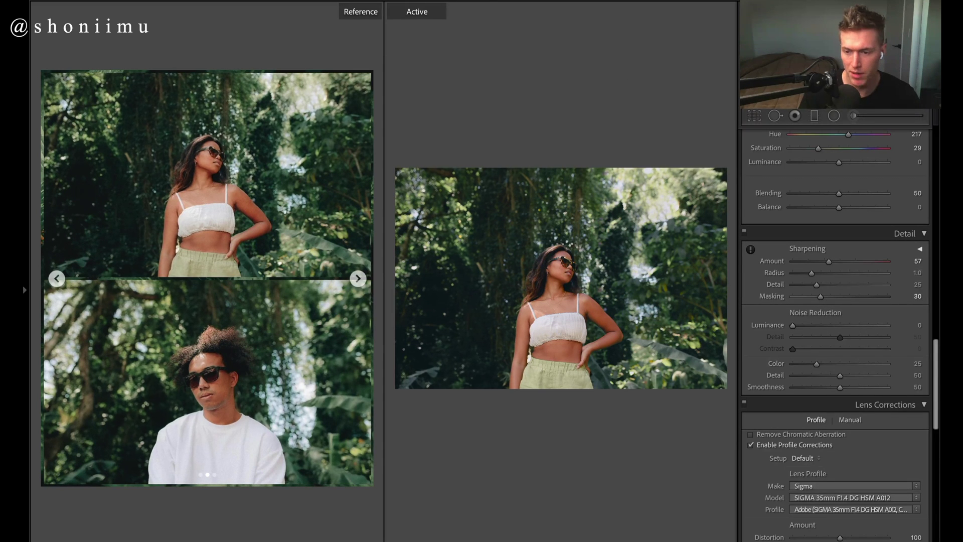
left_click_drag(828, 261, 822, 261)
left_click_drag(821, 296, 812, 301)
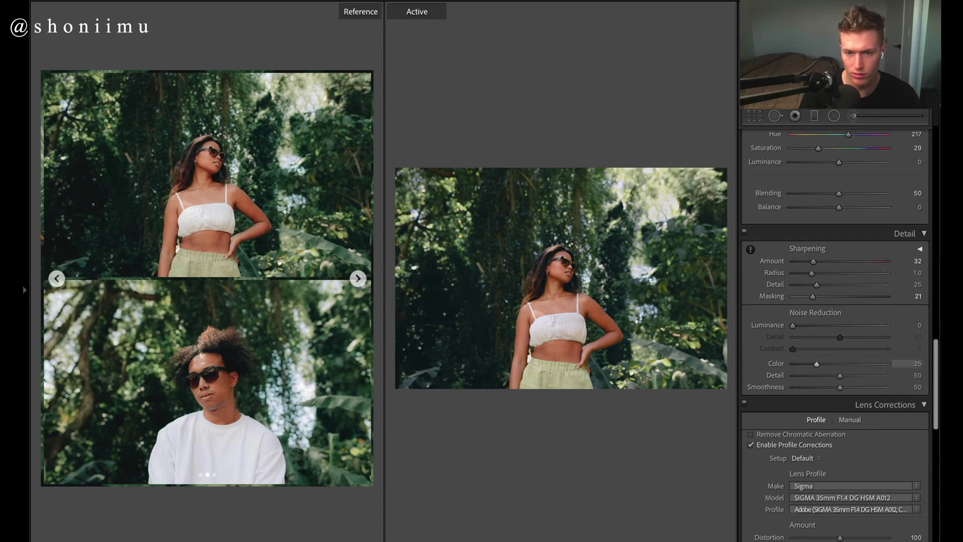
Add grain to the portrait with amount 60, size 55 and roughness 78.
scroll(927, 363, "down", 10)
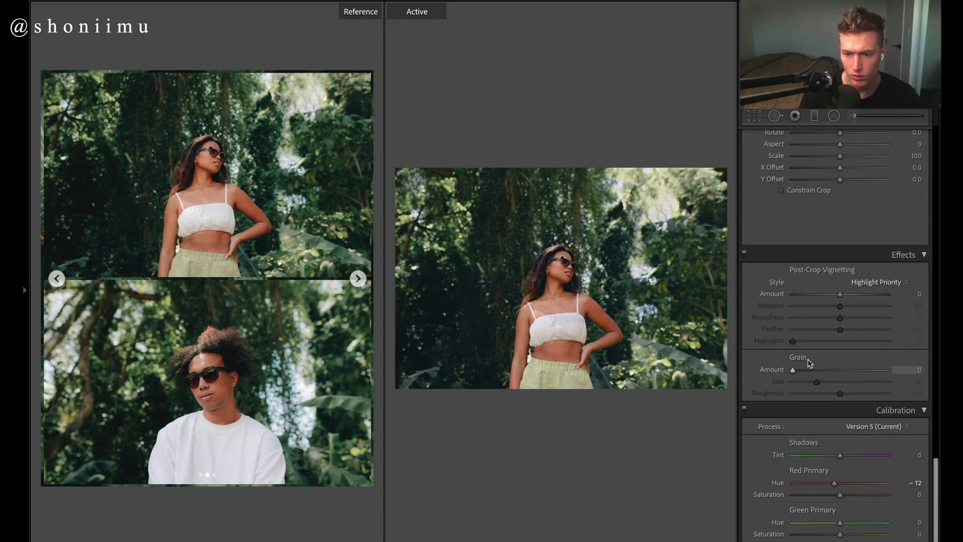
left_click(822, 370)
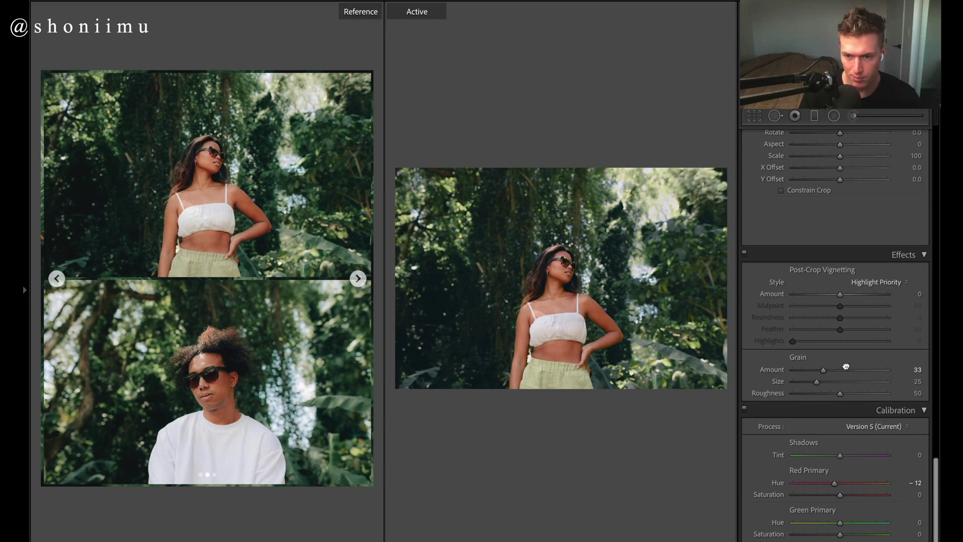
left_click(862, 371)
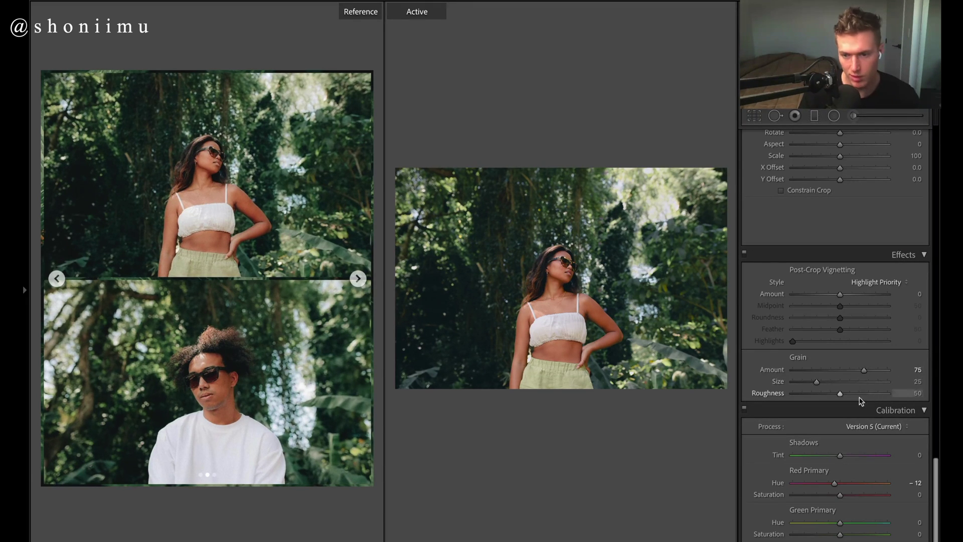
left_click(858, 382)
left_click(866, 394)
left_click(837, 371)
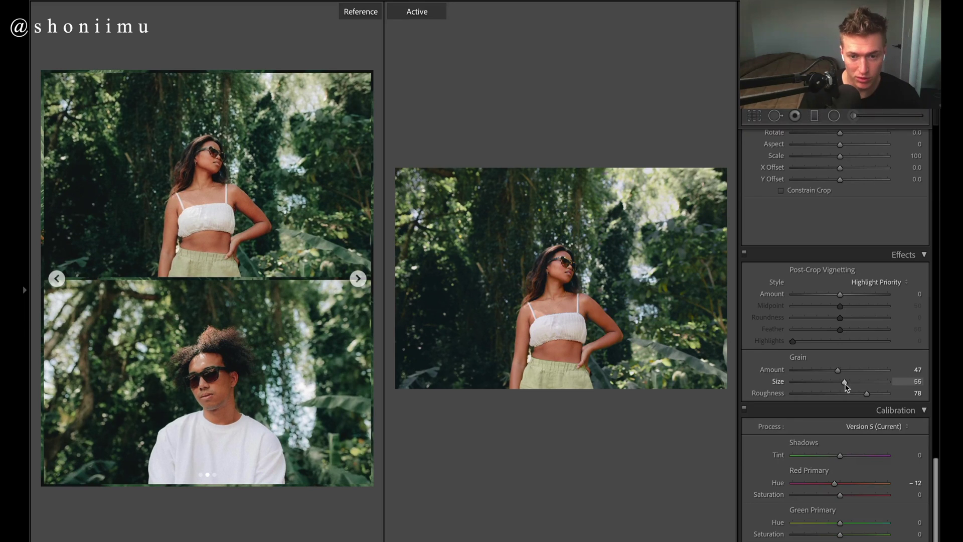
left_click(849, 370)
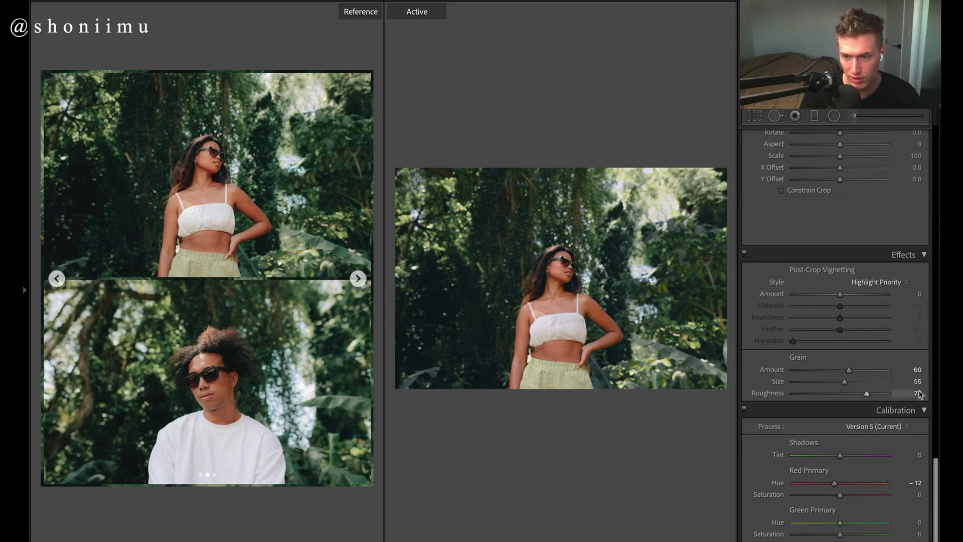
Refine the portrait's grain to amount 48, size 58 and roughness 59.
left_click(857, 369)
left_click(857, 381)
left_click(860, 393)
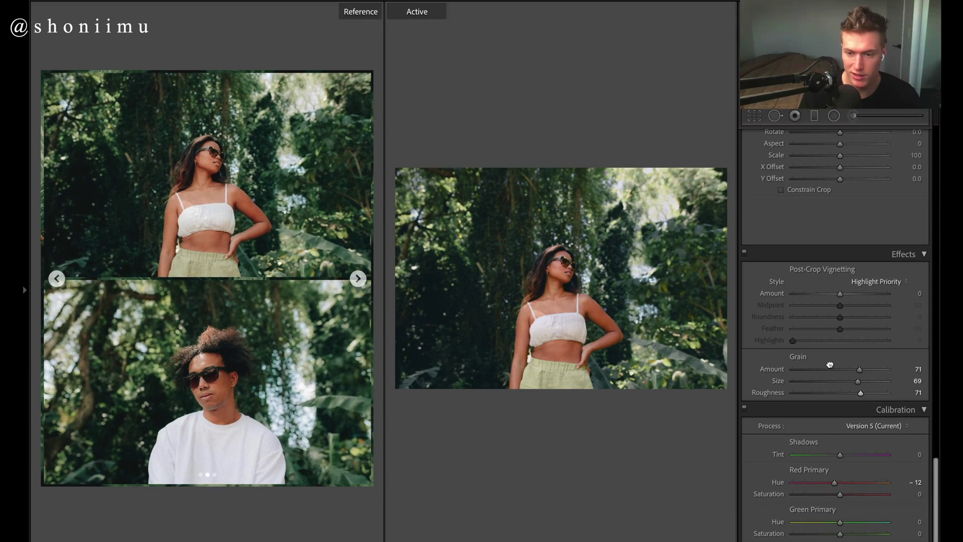
left_click(842, 370)
left_click(850, 381)
left_click(847, 381)
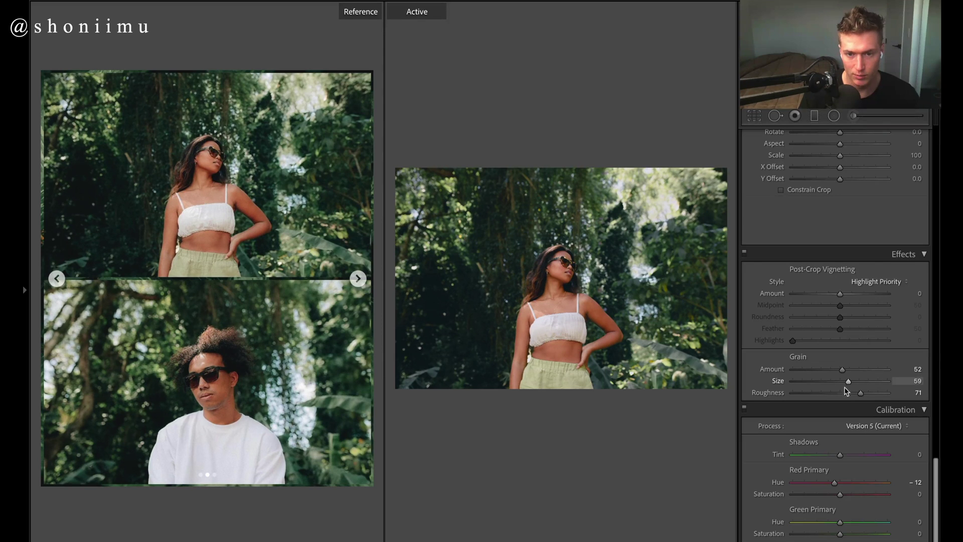
left_click(847, 392)
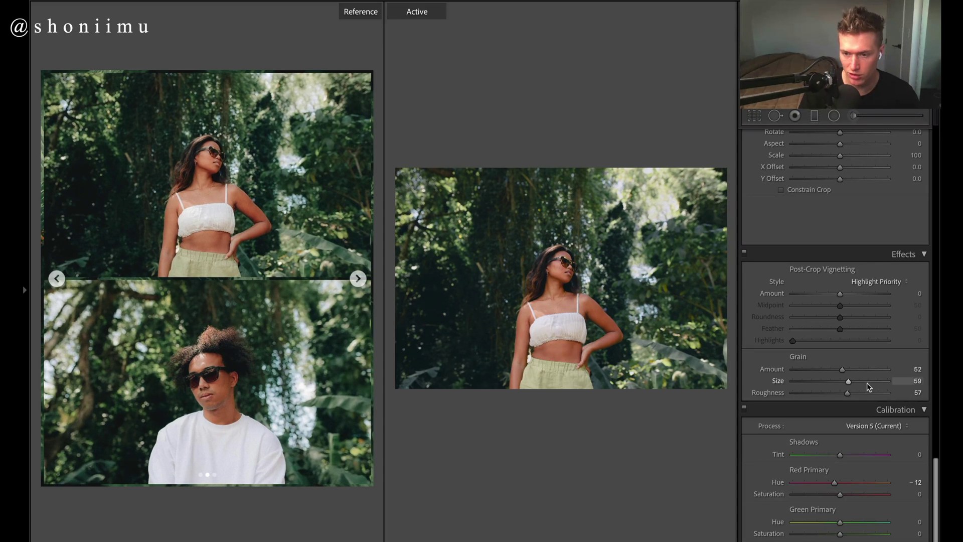
left_click_drag(842, 369, 851, 395)
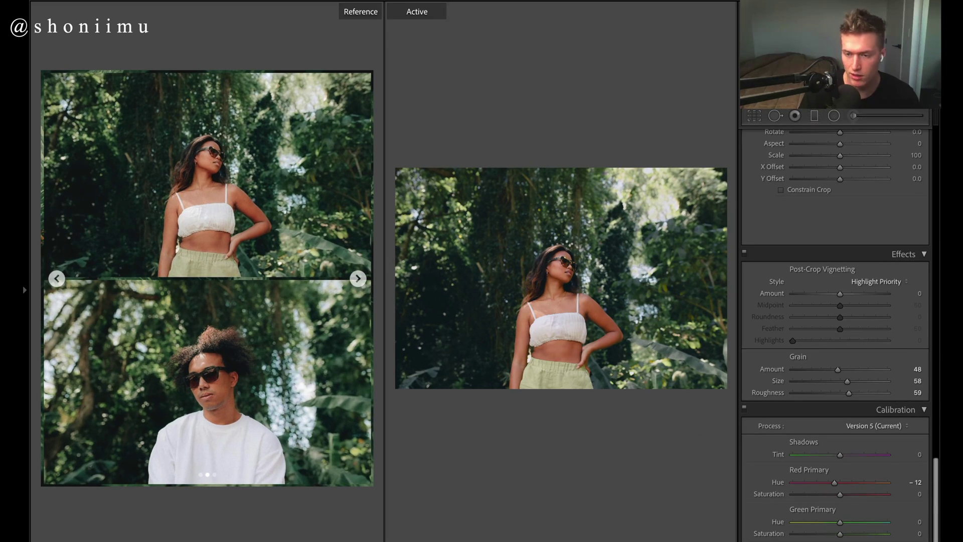
Set the portrait's white balance temperature to 6,800 and its color grading shadows to hue 216 and saturation 25.
scroll(930, 496, "up", 1)
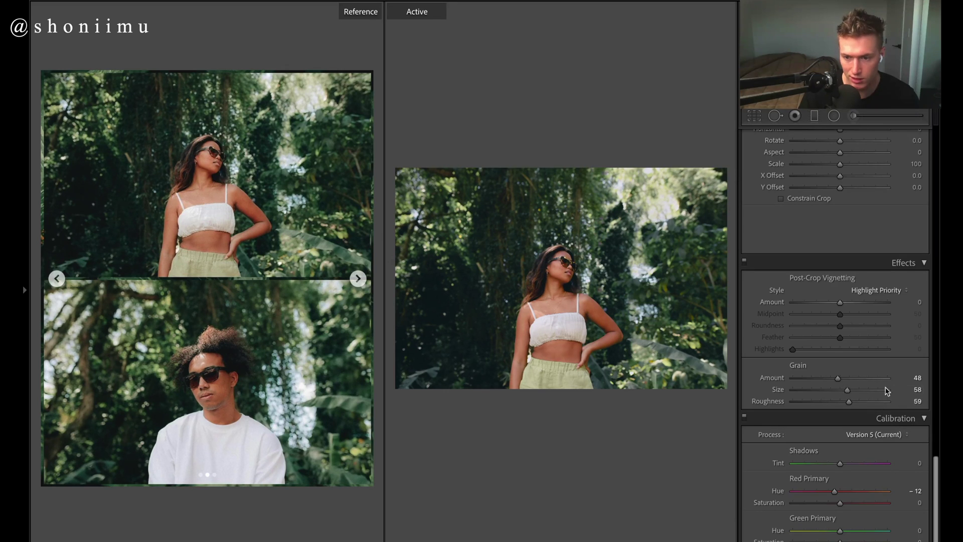
left_click_drag(931, 501, 934, 171)
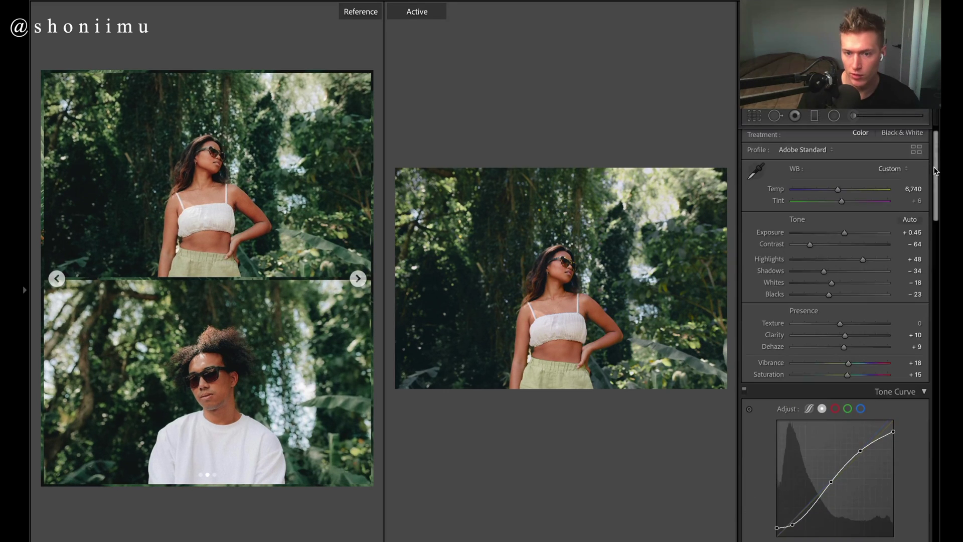
left_click(913, 189)
type("6800")
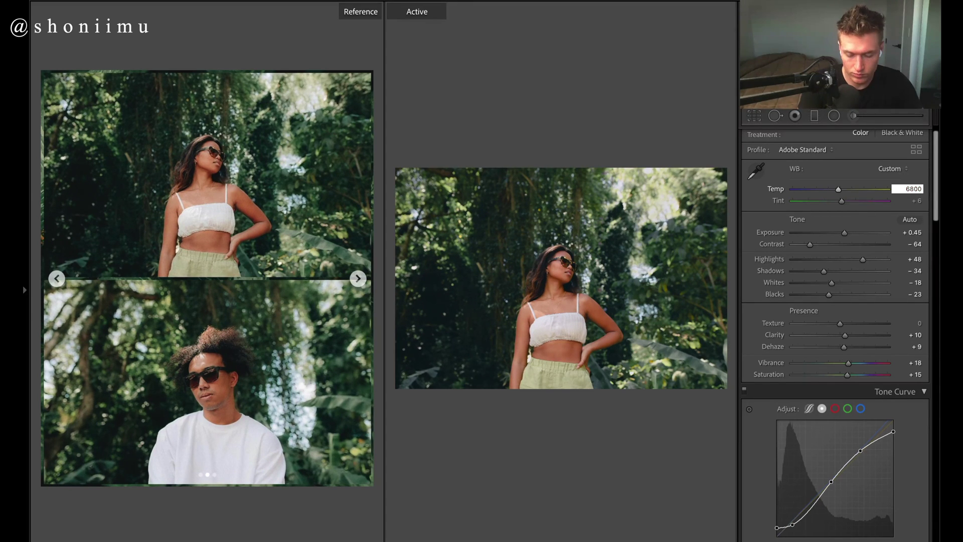
key("Return")
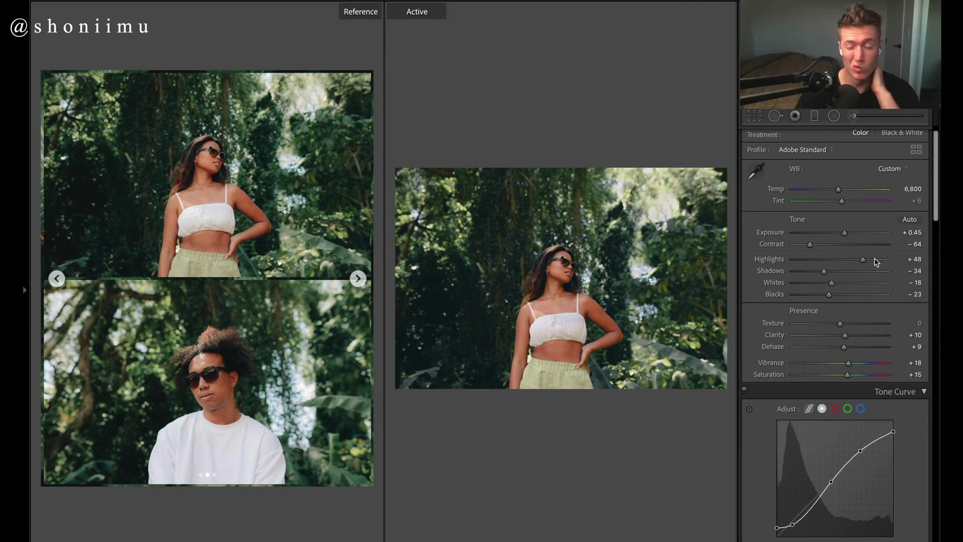
scroll(815, 249, "down", 10)
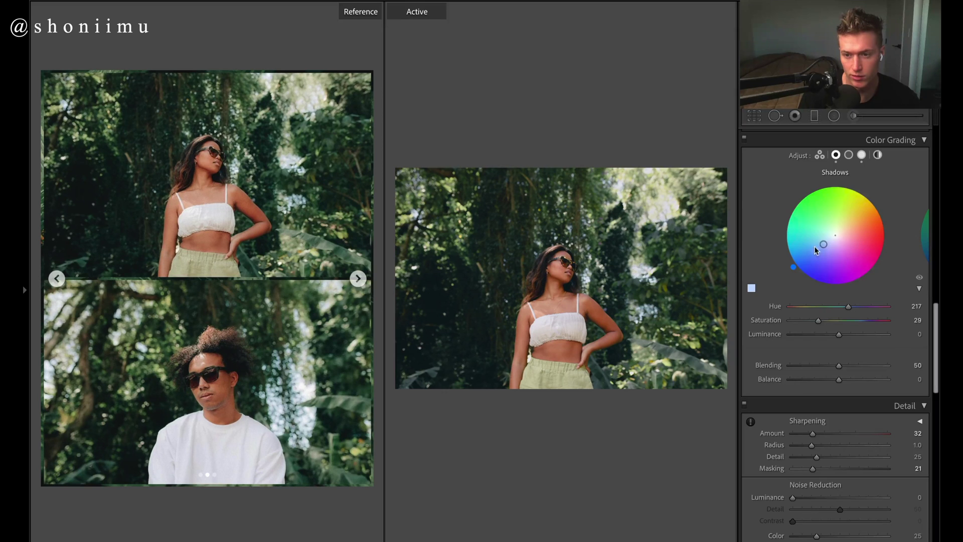
left_click_drag(823, 244, 824, 244)
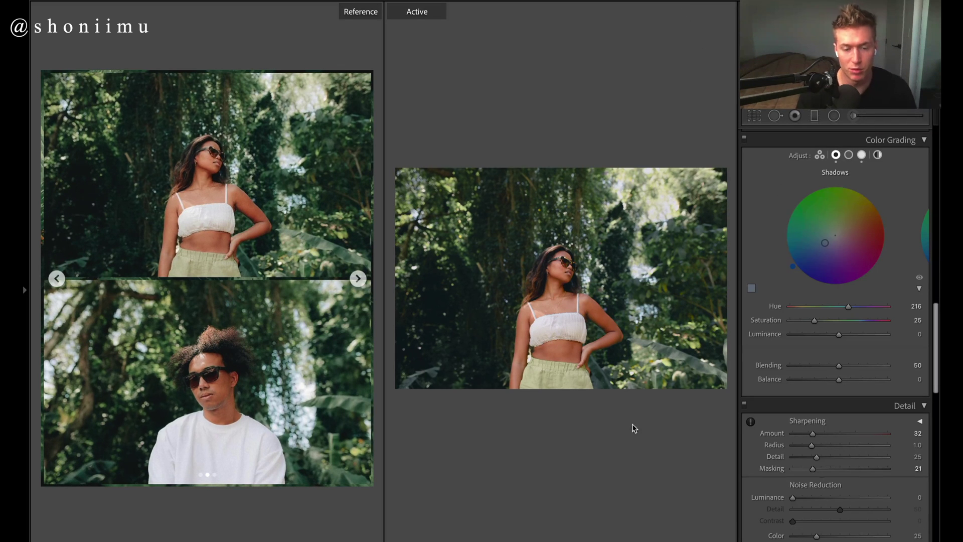
Copy the portrait's develop settings, including white balance and exposure along with the preselected adjustments.
right_click(520, 196)
mouse_move(565, 205)
left_click(707, 253)
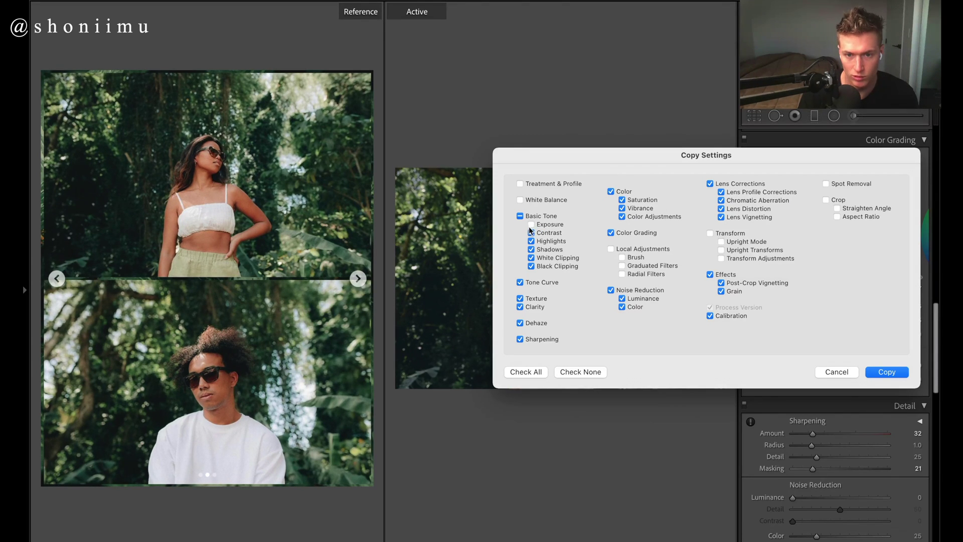
left_click(520, 200)
left_click(531, 225)
left_click(885, 373)
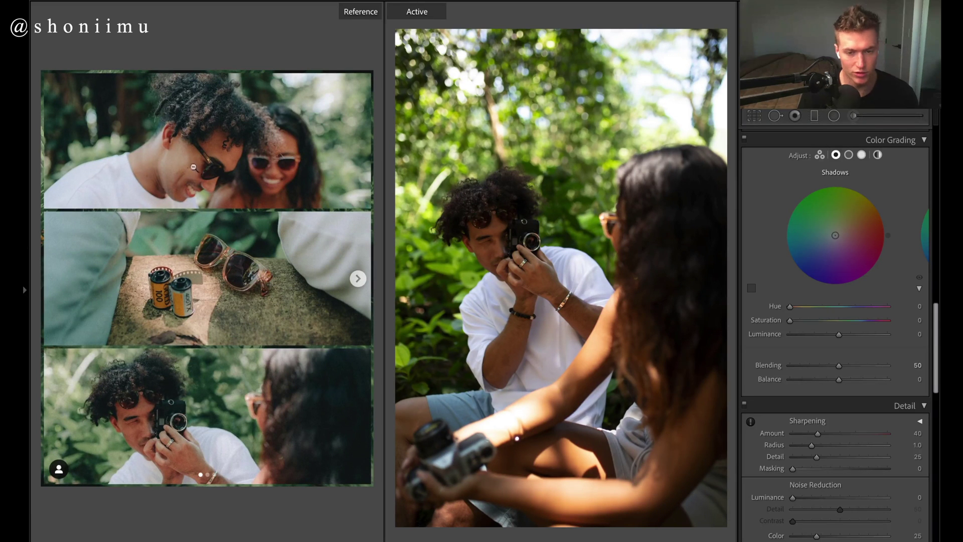
Paste the copied develop settings onto the photo of the couple with the cameras.
right_click(579, 124)
mouse_move(601, 131)
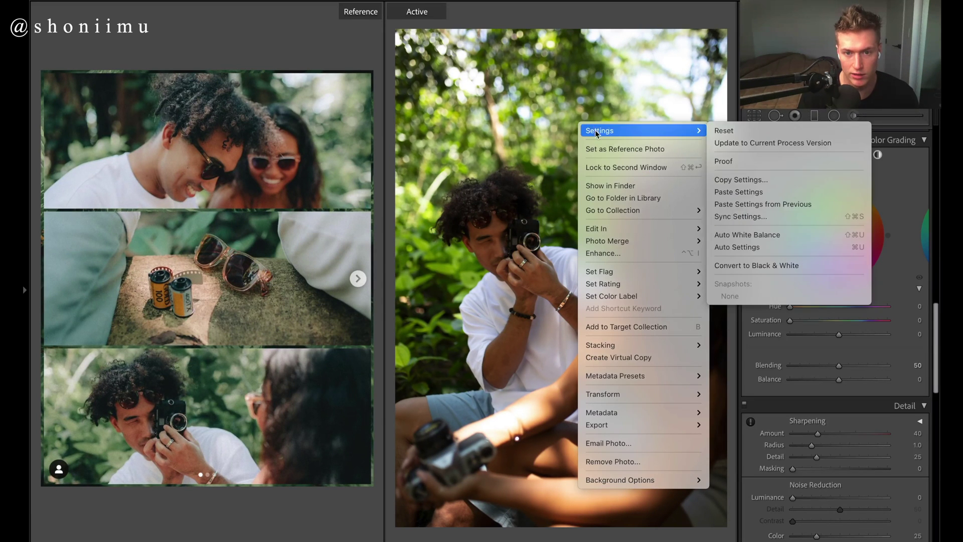
left_click(756, 192)
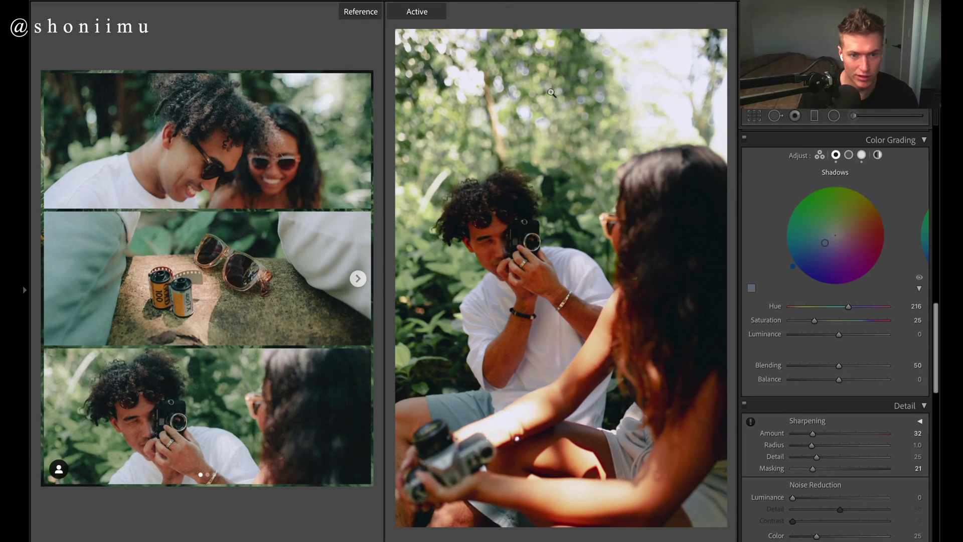
Set the couple photo's HSL saturation of red to -27, orange to -9 and yellow to -17.
left_click_drag(934, 353, 934, 278)
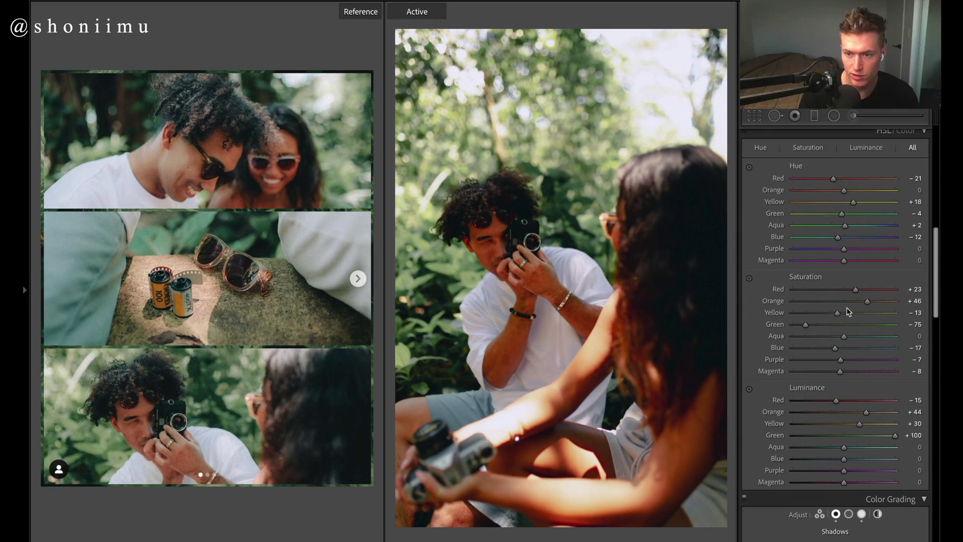
mouse_move(840, 307)
left_mouse_down()
mouse_move(828, 329)
mouse_move(835, 318)
mouse_move(808, 317)
mouse_move(846, 318)
mouse_move(832, 319)
left_mouse_up()
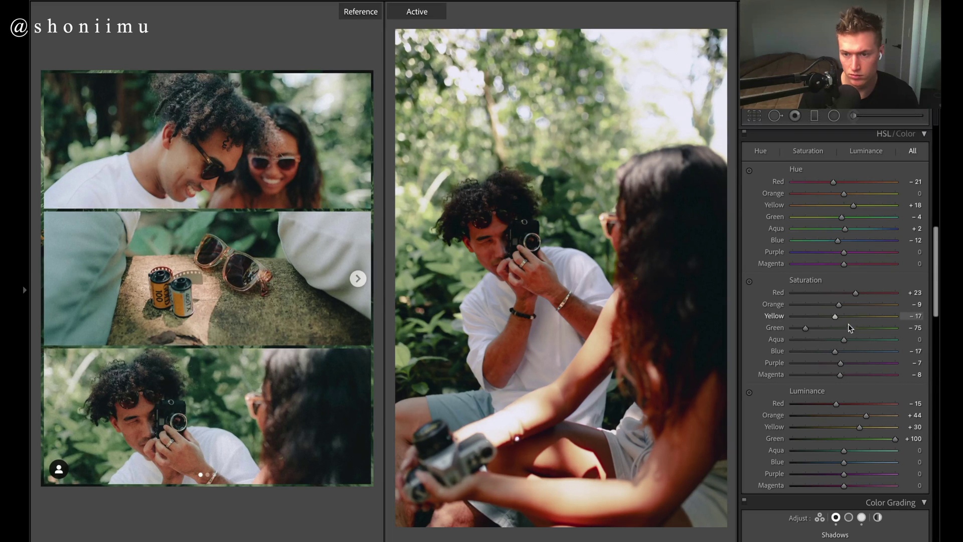
left_click_drag(855, 293, 825, 296)
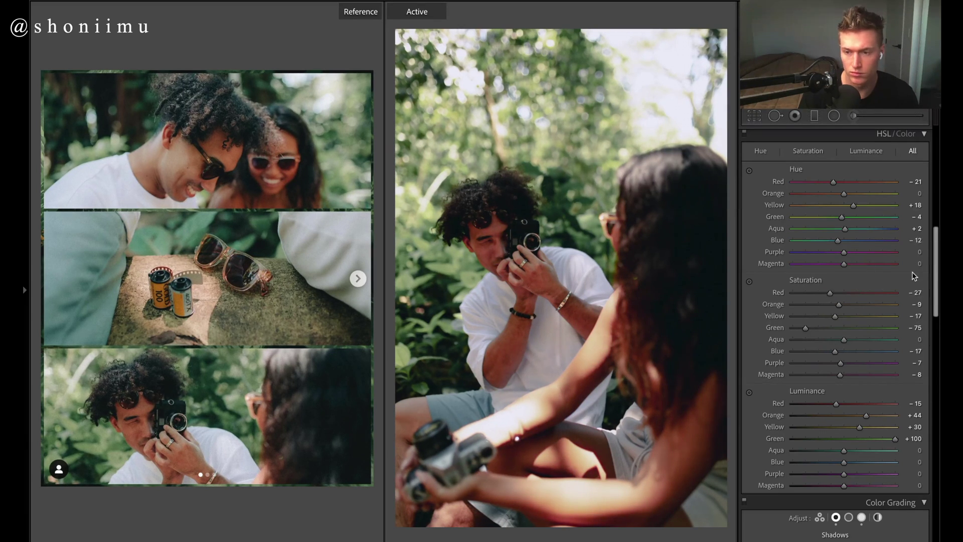
Set the couple photo's exposure to +0.20, contrast to -14, highlights to +1, shadows to +34, whites to +34 and blacks to -20.
scroll(927, 259, "up", 10)
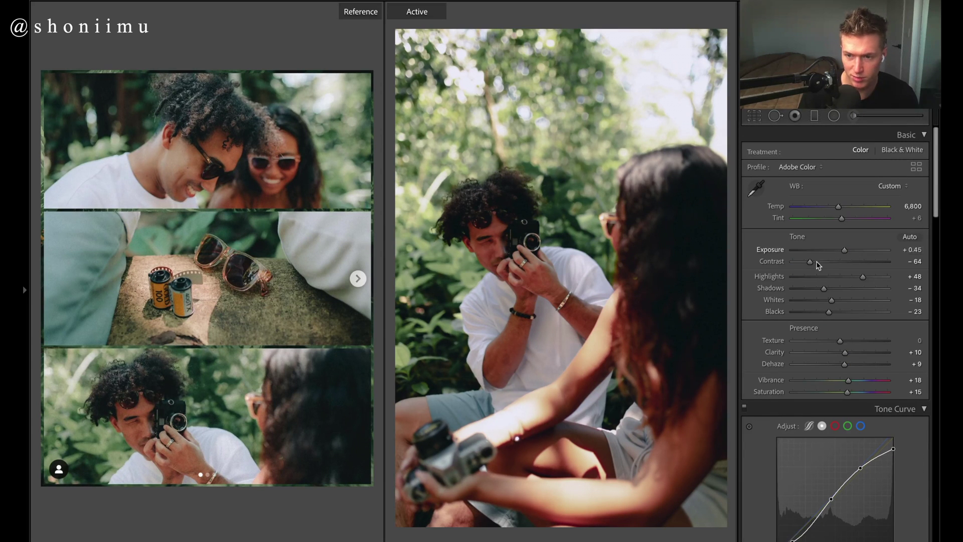
left_click_drag(810, 262, 856, 289)
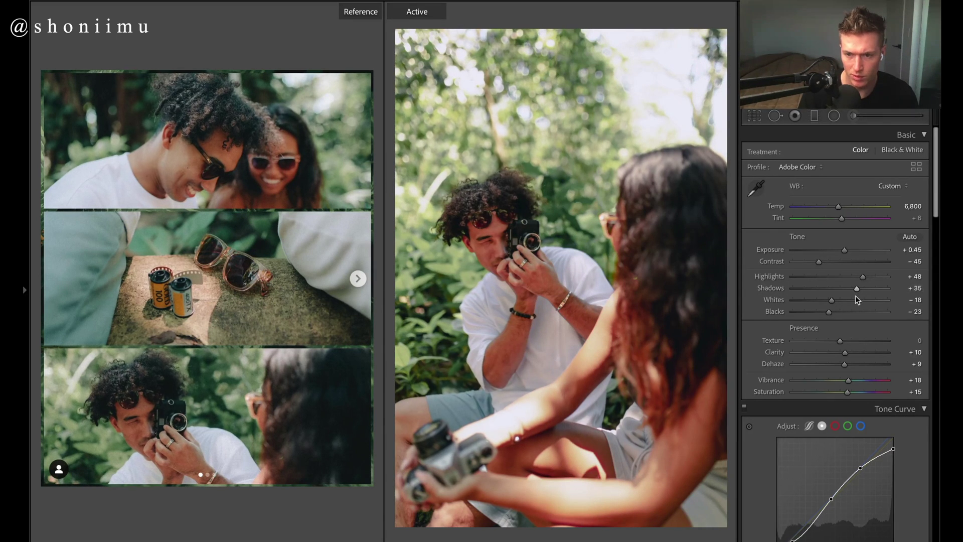
mouse_move(829, 279)
left_mouse_down()
mouse_move(841, 253)
mouse_move(833, 265)
left_mouse_up()
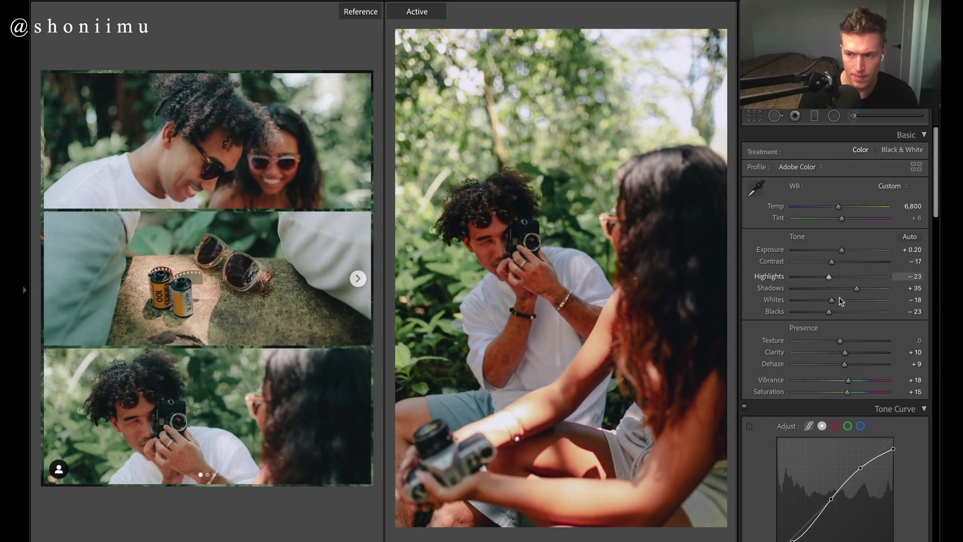
left_click_drag(830, 314, 830, 314)
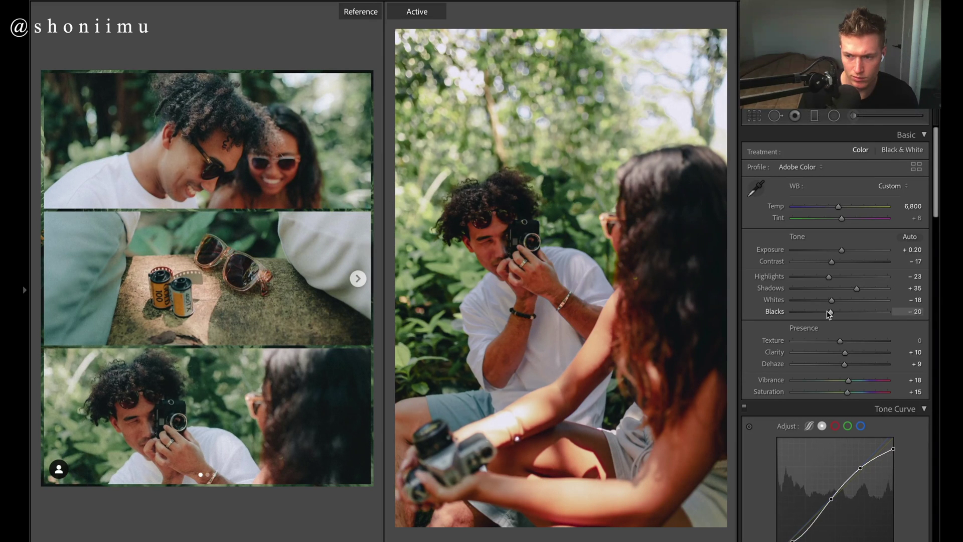
left_click_drag(830, 300, 855, 307)
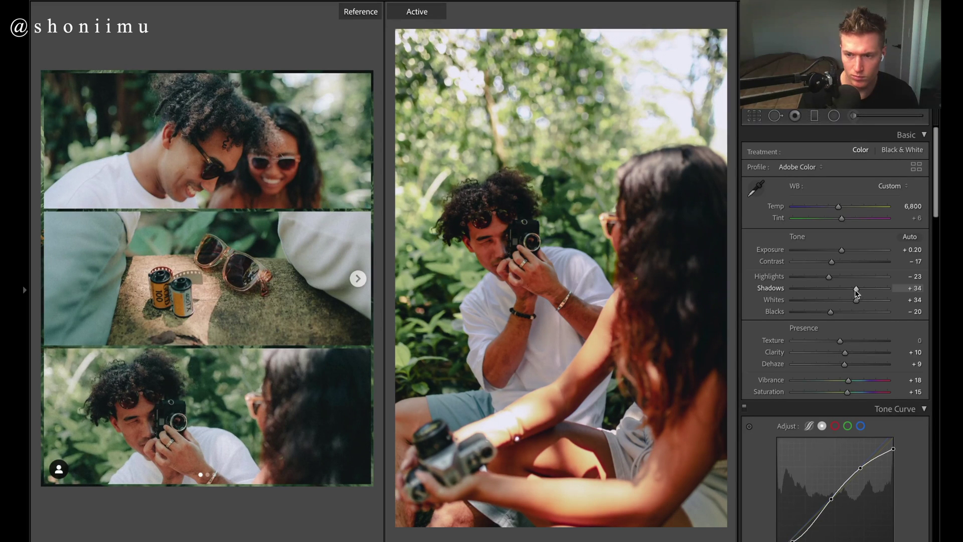
left_click_drag(830, 280, 839, 281)
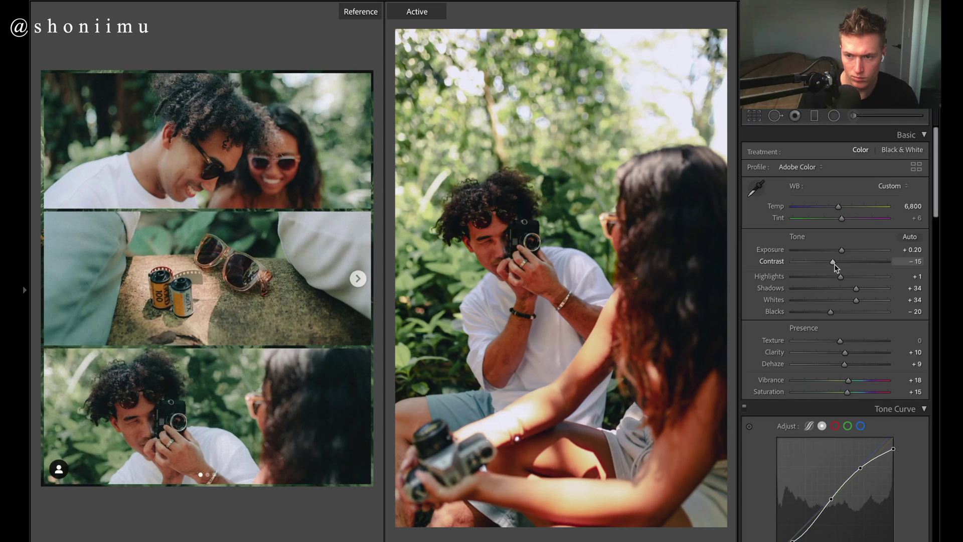
left_click_drag(835, 267, 835, 267)
Set the couple photo's temperature to 6,400, reset dehaze to 0 and set clarity to +19.
left_click_drag(836, 207, 831, 210)
left_click(905, 209)
type("6400")
key("Return")
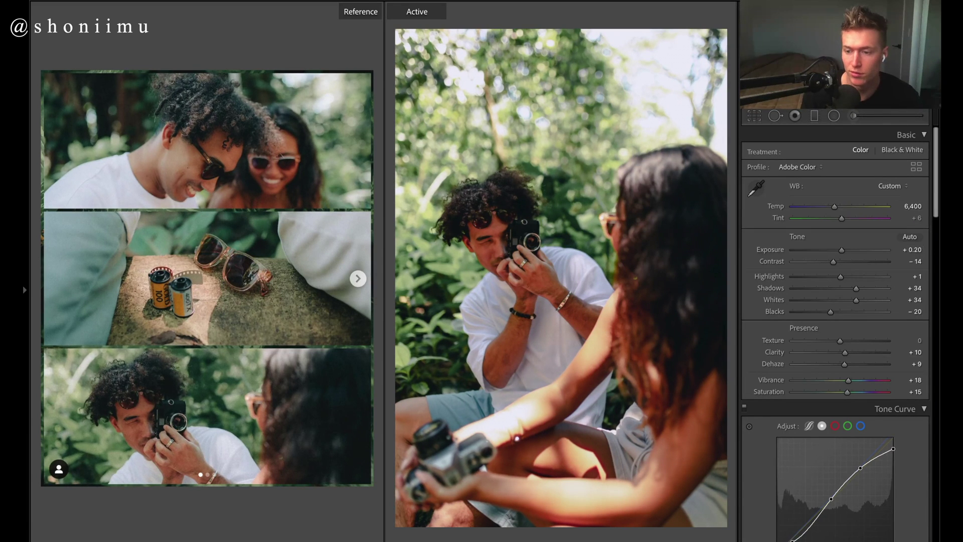
double_click(843, 365)
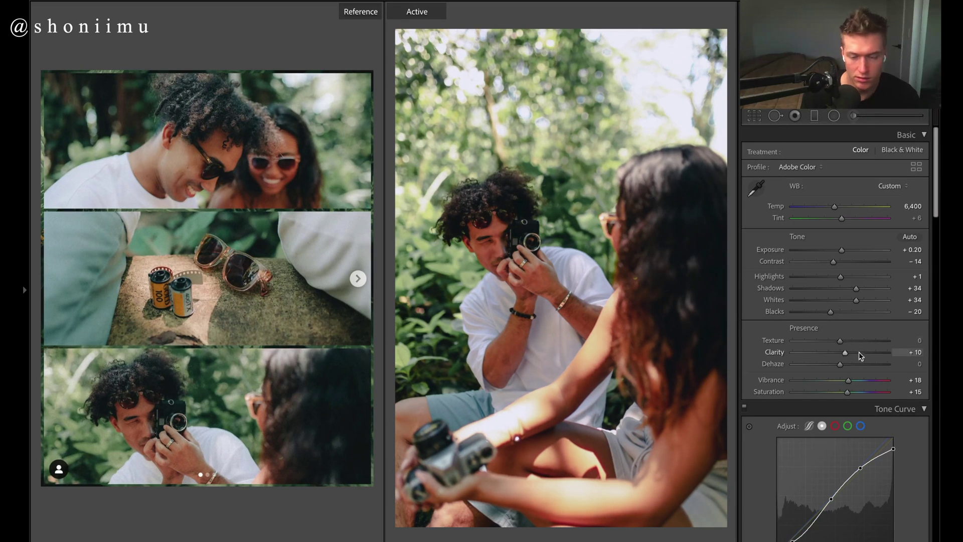
left_click_drag(844, 353, 848, 356)
Set the HSL saturation of red to -13, orange to -10 and yellow to -13 on the couple photo.
left_click_drag(935, 196, 939, 290)
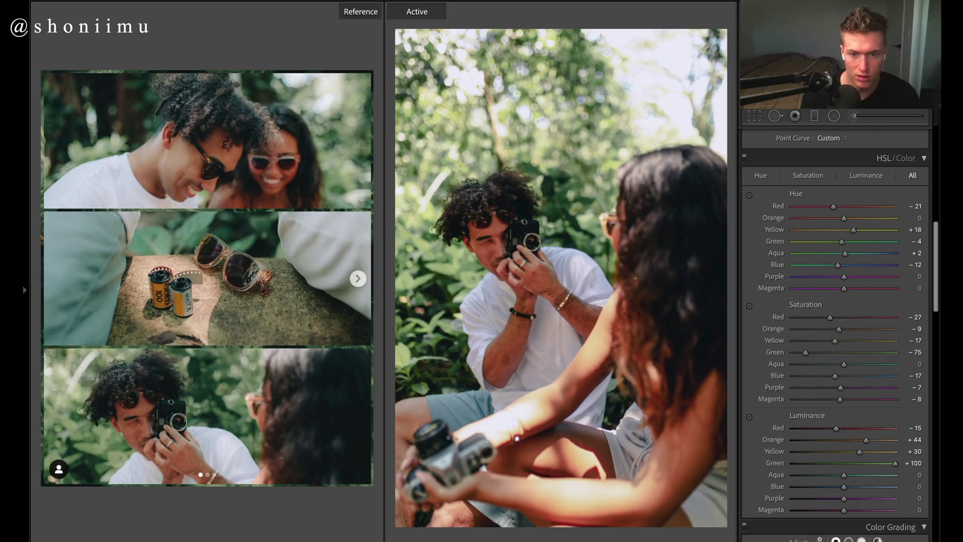
left_click_drag(839, 327, 838, 329)
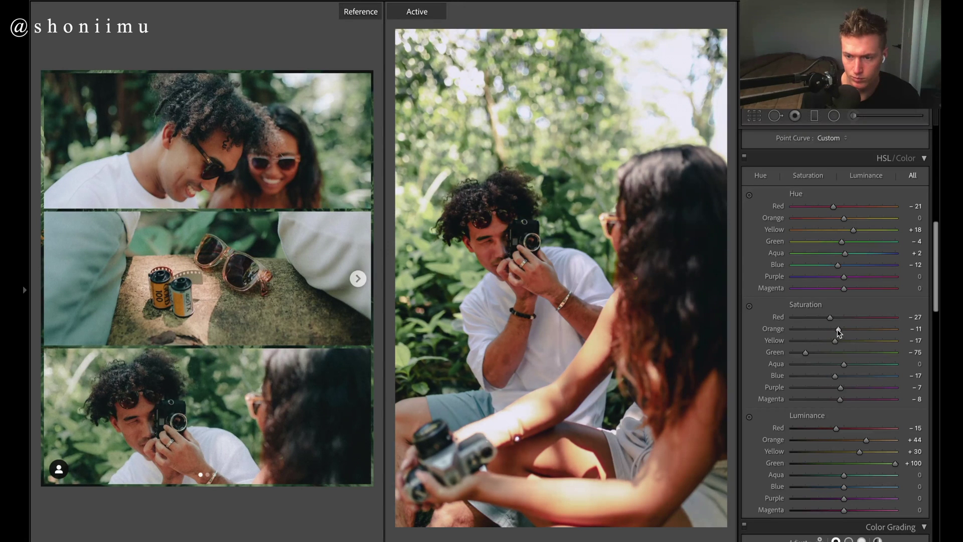
mouse_move(834, 341)
left_mouse_down()
mouse_move(811, 340)
mouse_move(837, 343)
left_mouse_up()
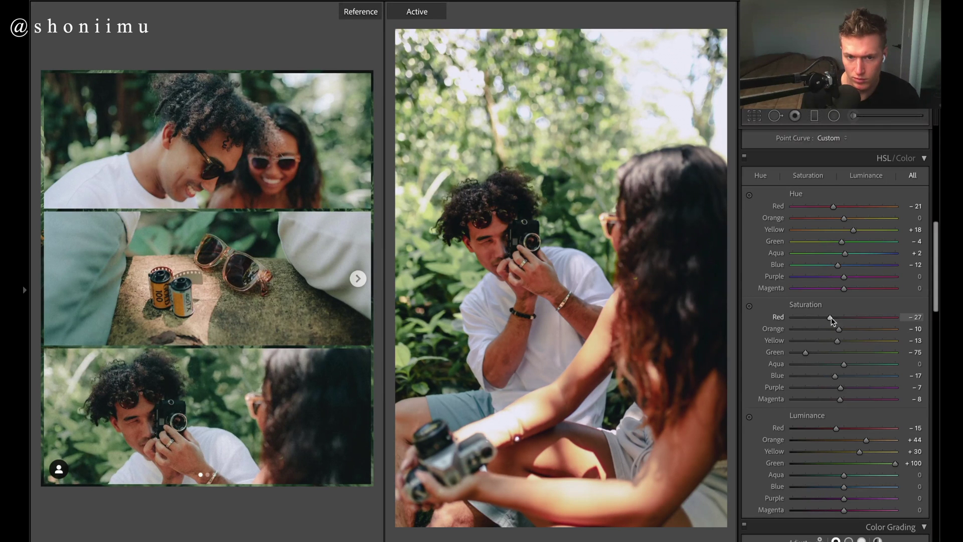
left_click_drag(851, 321, 836, 320)
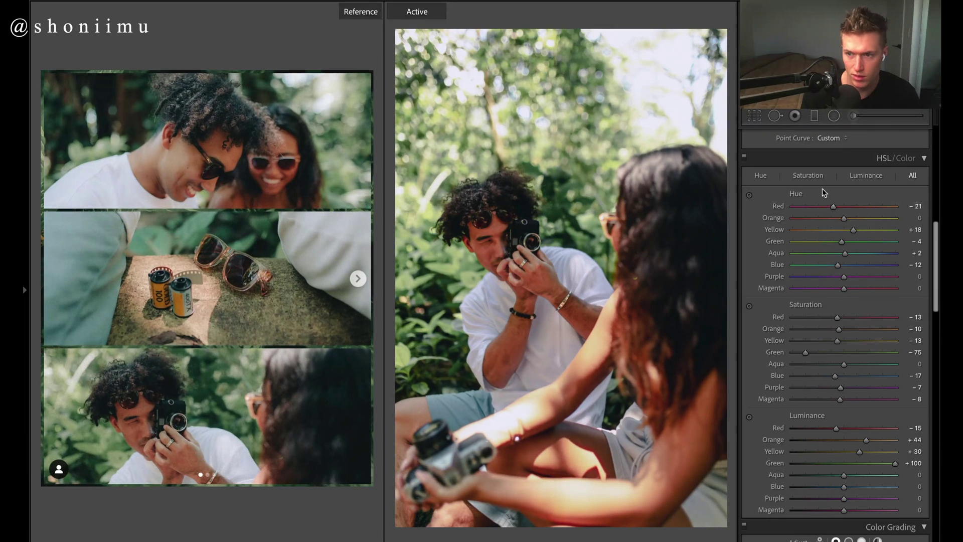
Set the HSL hue of red to -33 and orange to -5, and the color grading shadows to hue 211 and saturation 30.
left_click_drag(832, 204, 822, 208)
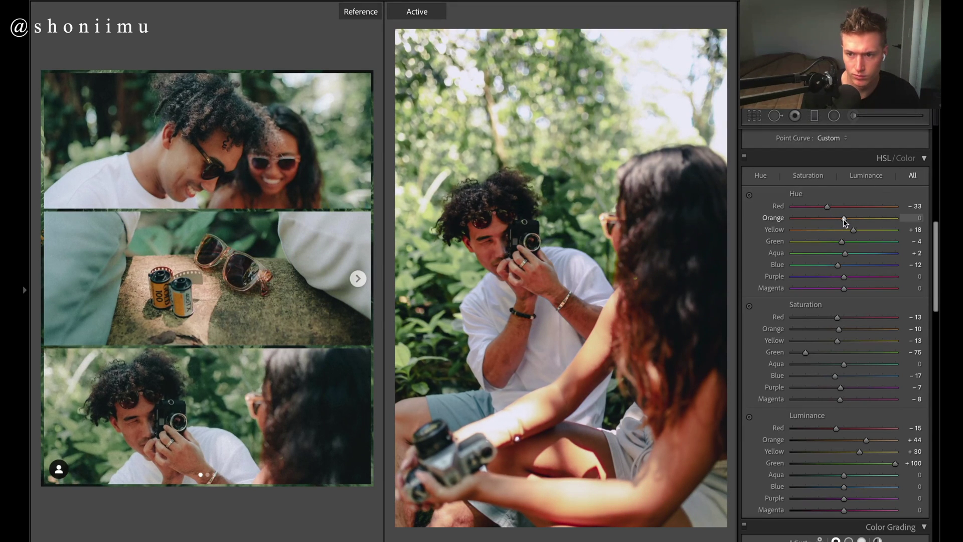
left_click_drag(844, 219, 842, 219)
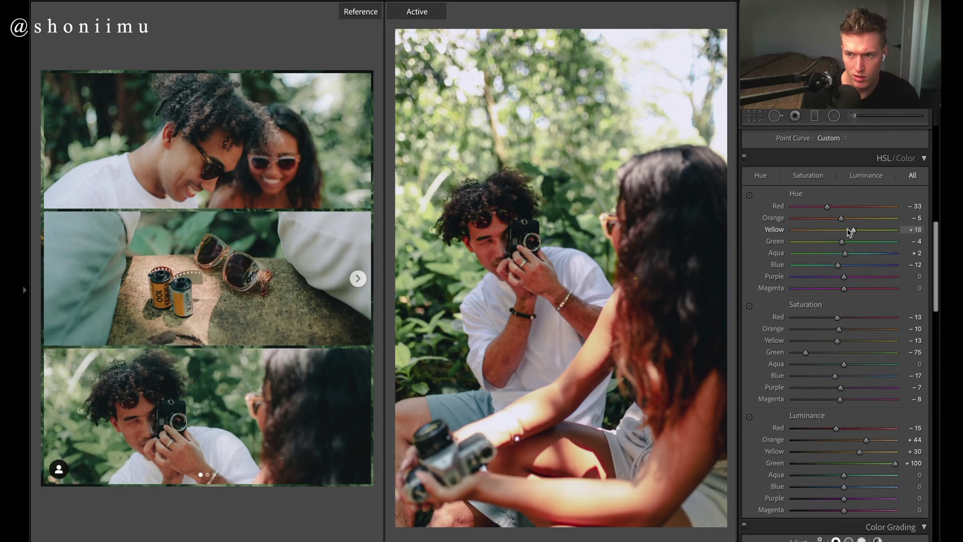
scroll(851, 239, "down", 5)
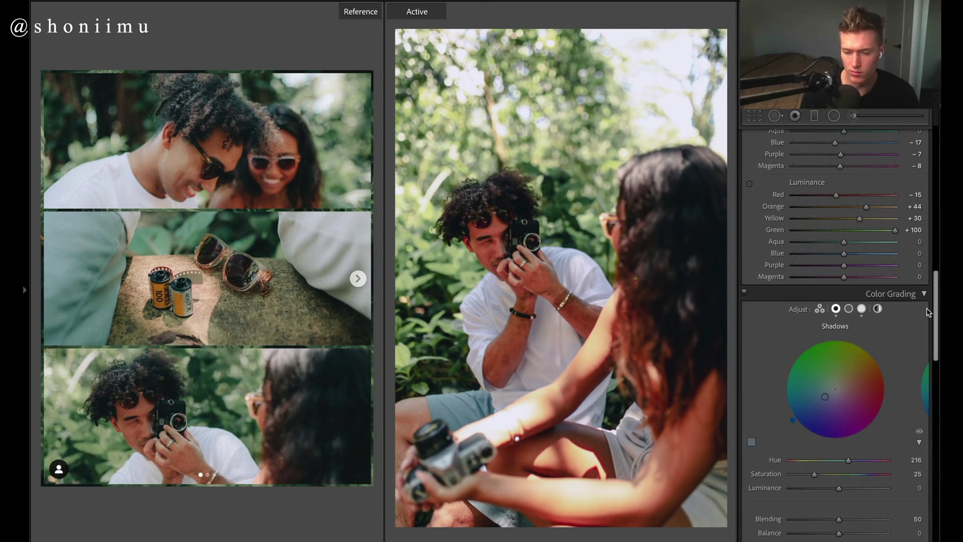
left_click_drag(825, 396, 821, 399)
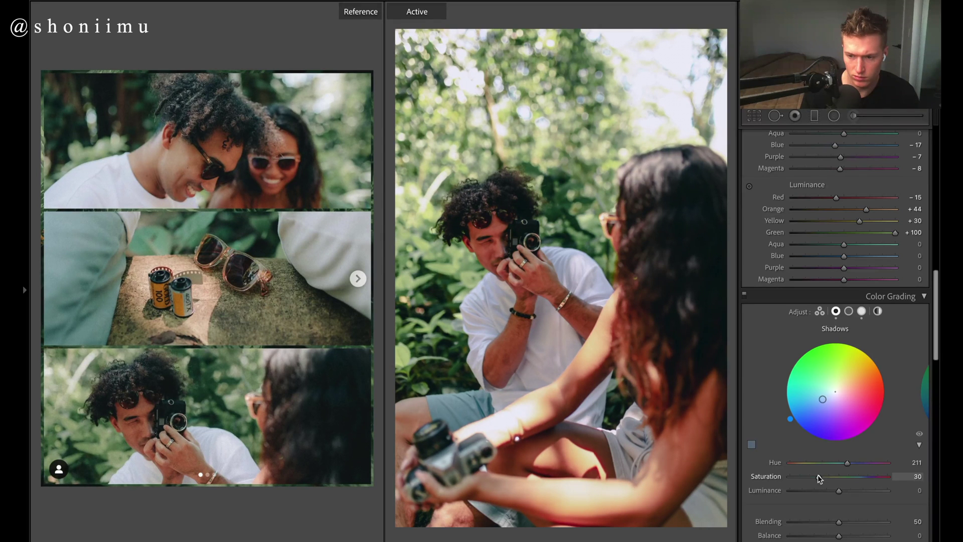
scroll(878, 341, "up", 10)
scroll(877, 341, "down", 5)
scroll(838, 454, "down", 15)
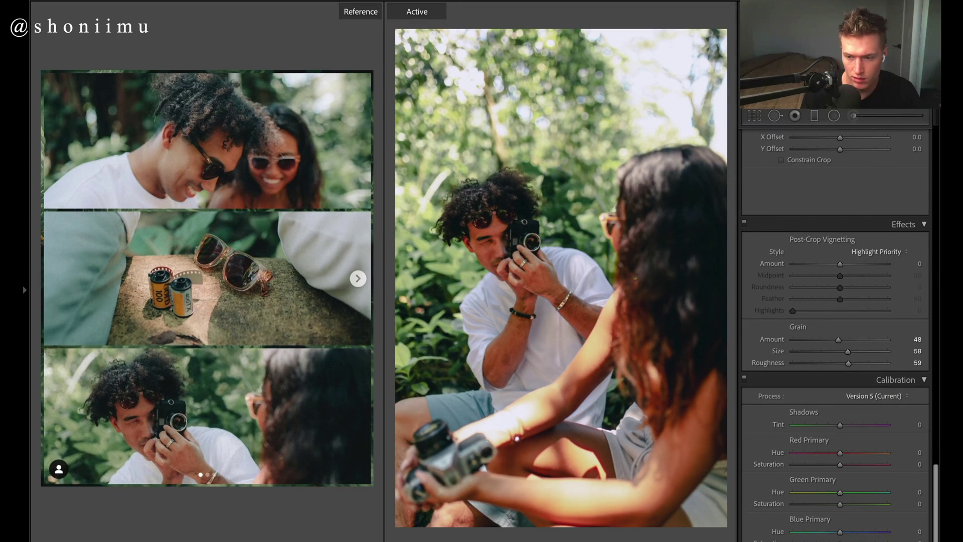
left_click_drag(937, 496, 936, 155)
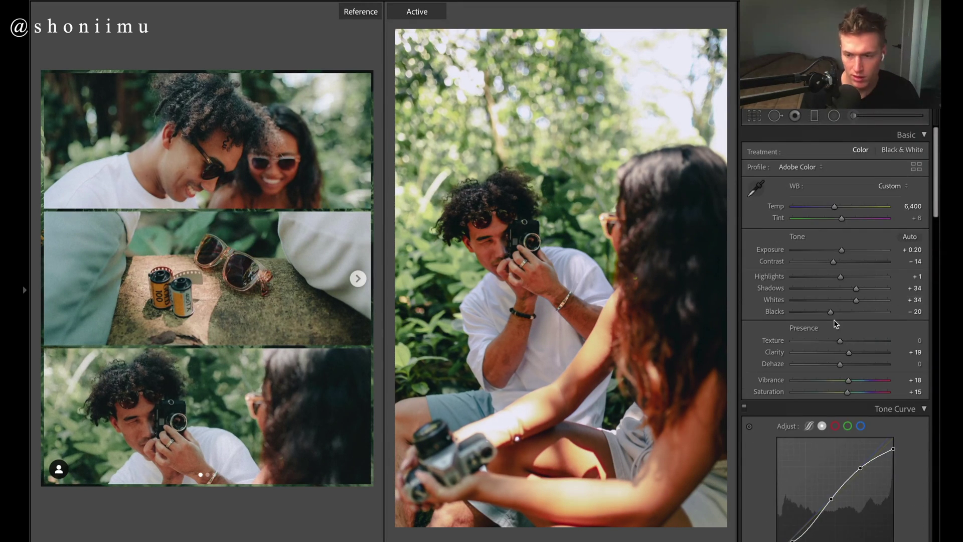
Reset the couple photo's saturation to 0, crop it to a landscape frame around the two people and return to Reference View.
double_click(842, 392)
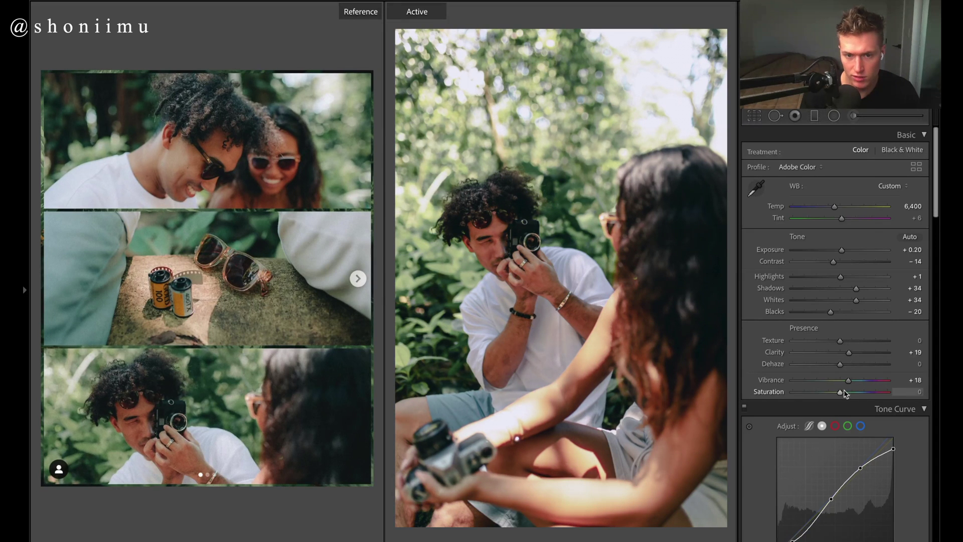
left_click(754, 116)
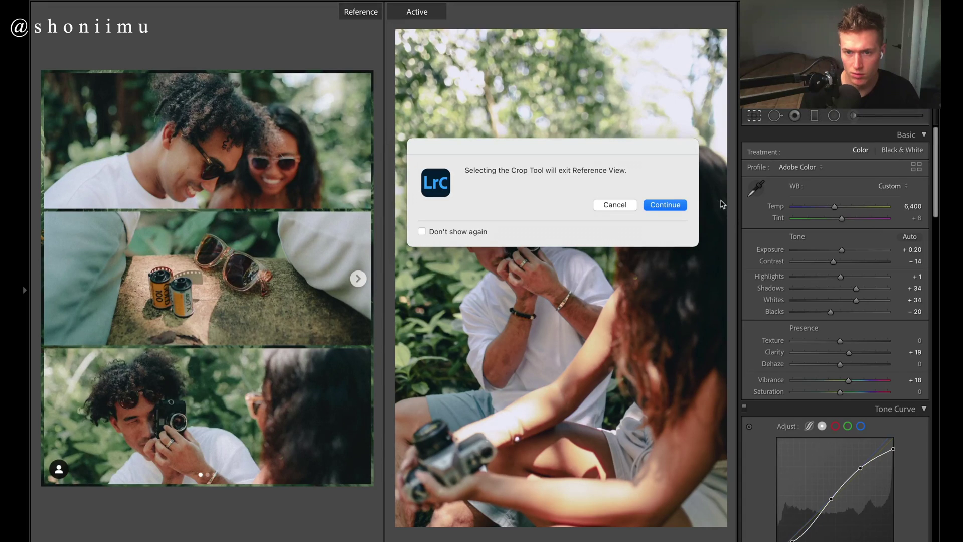
left_click(682, 205)
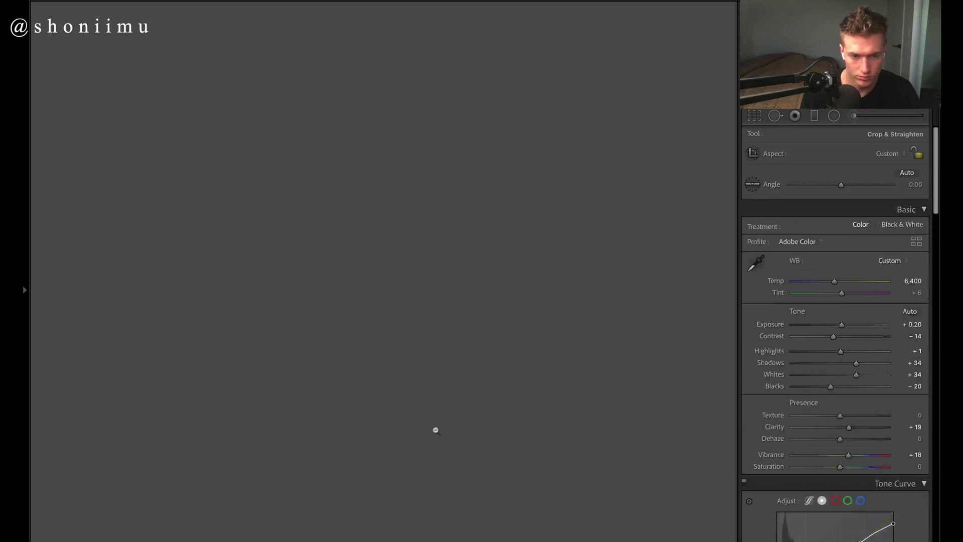
key("shift+r")
Fine-tune the color grading shadows to about hue 207 and saturation 29.
scroll(778, 239, "down", 15)
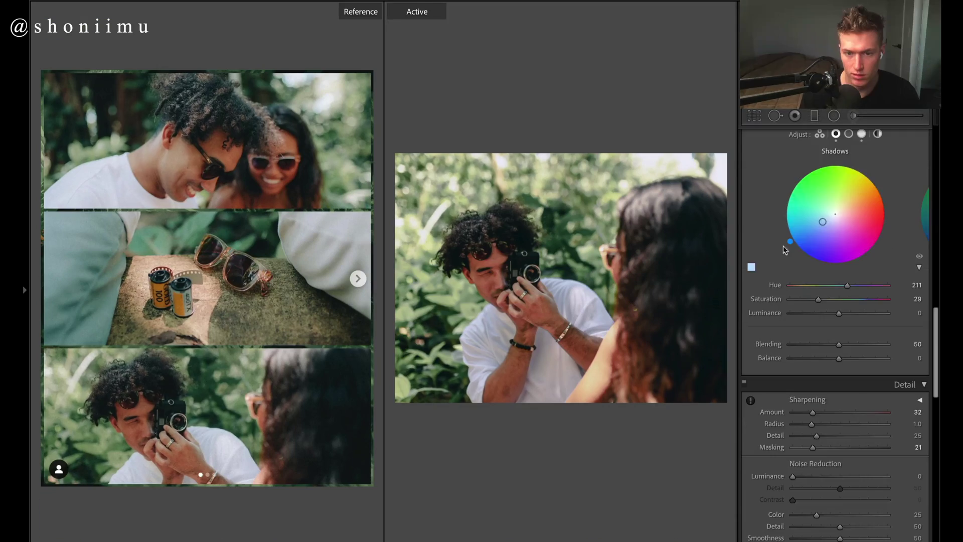
left_click_drag(789, 241, 788, 239)
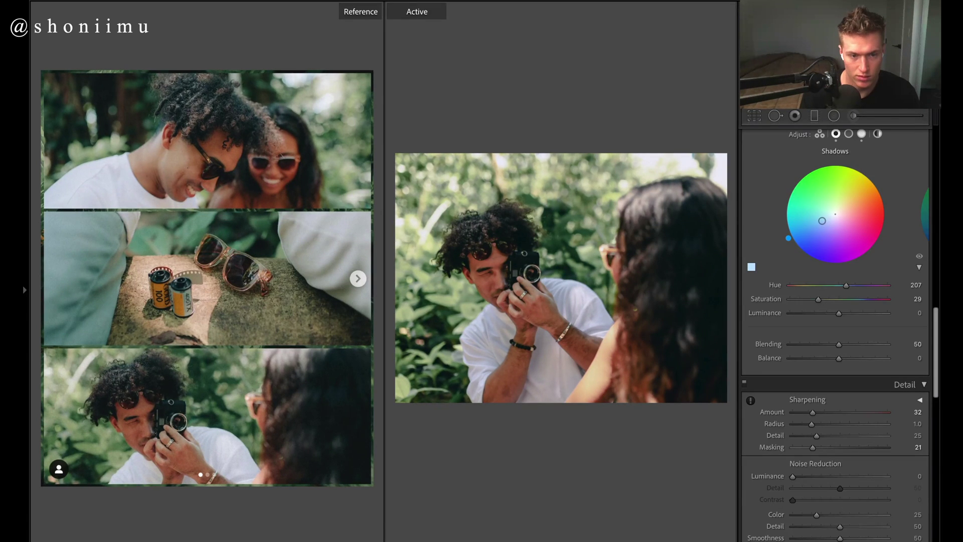
left_click_drag(823, 223, 821, 222)
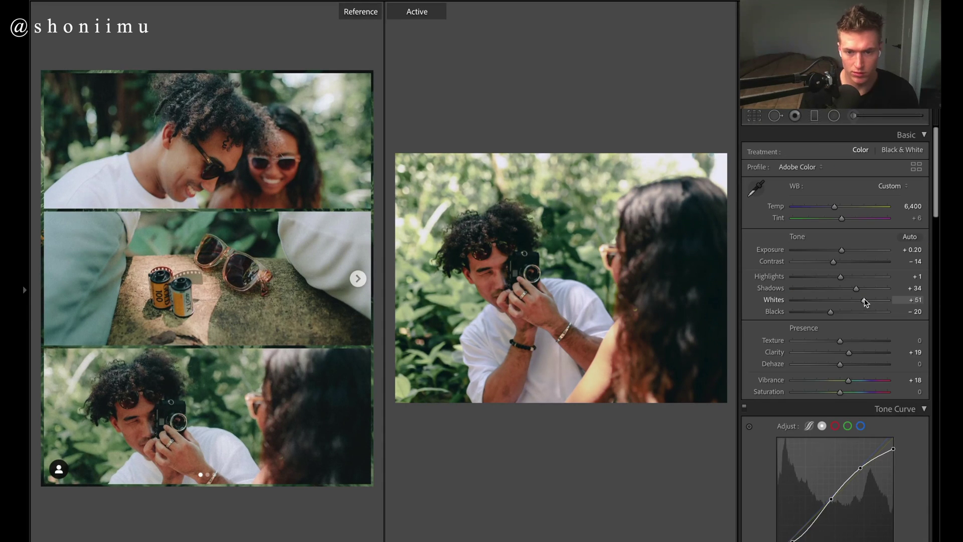
Set the couple photo's whites to +54 and shadows to +44.
left_click_drag(865, 303, 872, 301)
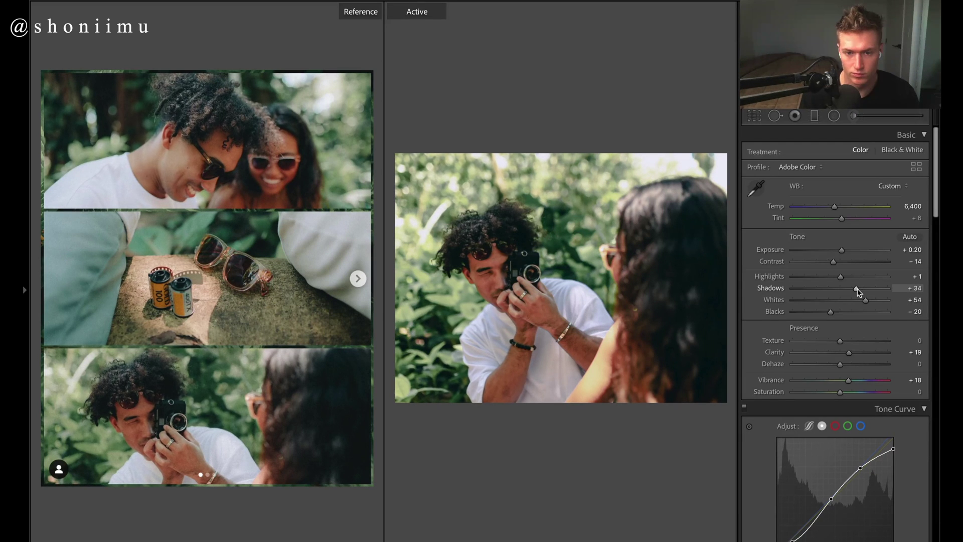
left_click_drag(858, 289, 861, 289)
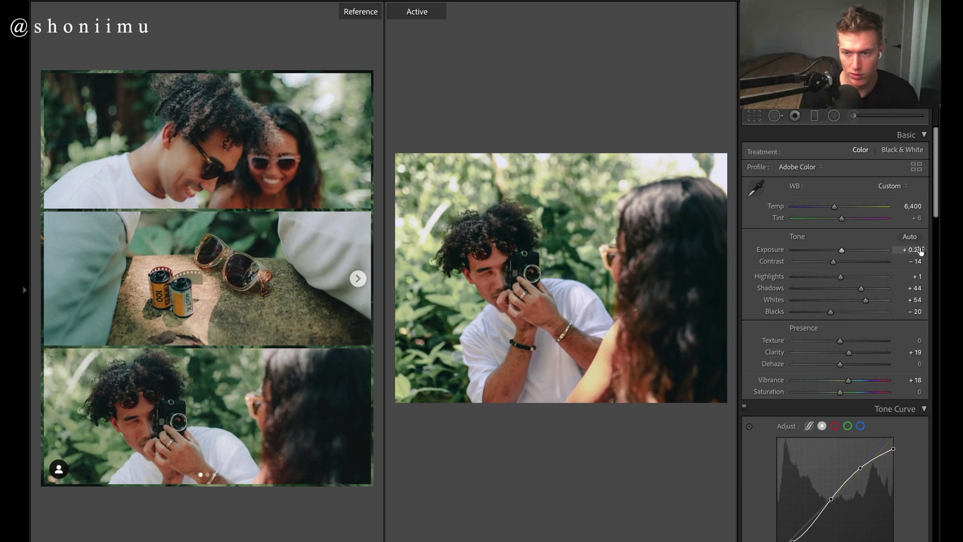
Set the HSL saturation of blue to -21 and the hue of red to -15 and orange to -2.
left_click_drag(932, 182, 937, 365)
scroll(834, 312, "up", 8)
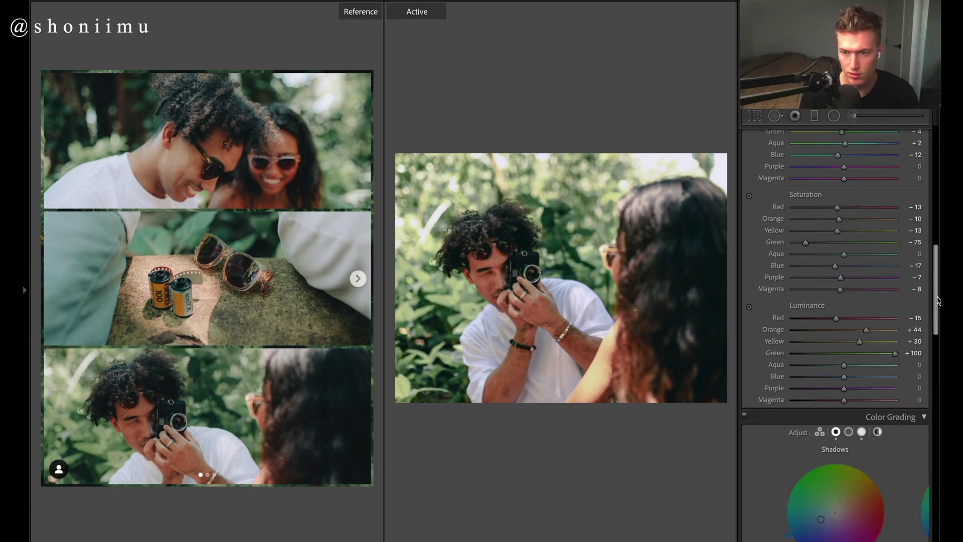
left_click_drag(834, 315, 854, 321)
left_click_drag(776, 350, 836, 331)
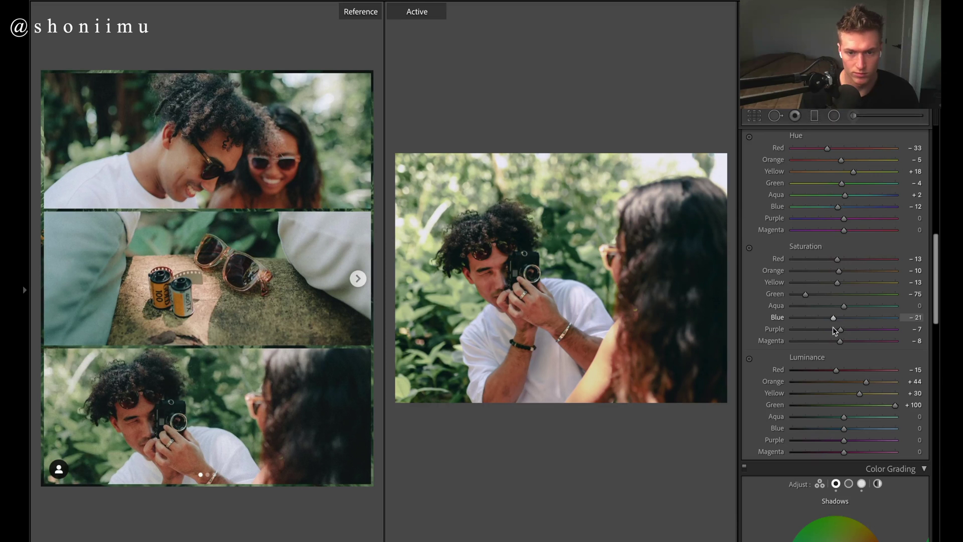
scroll(835, 310, "up", 3)
left_click_drag(827, 280, 843, 294)
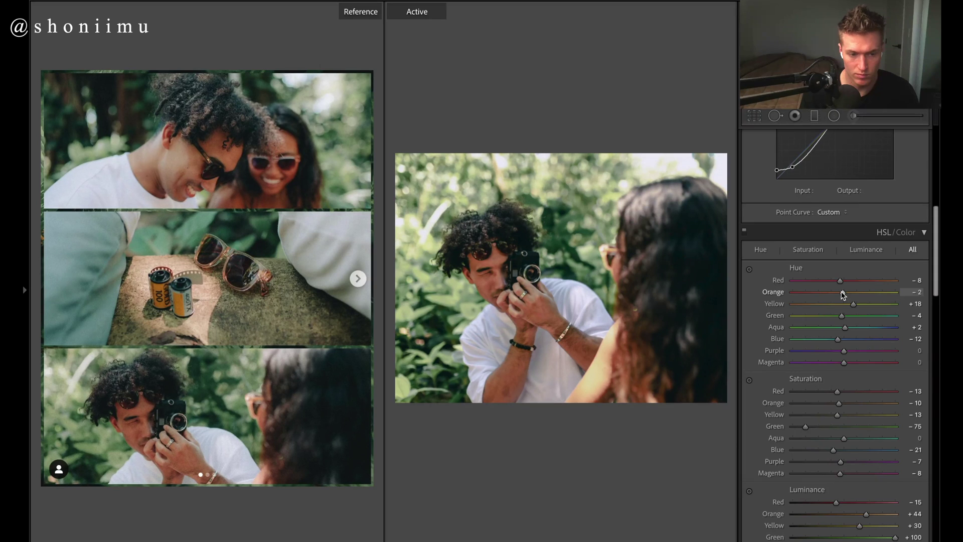
left_click_drag(835, 281, 832, 282)
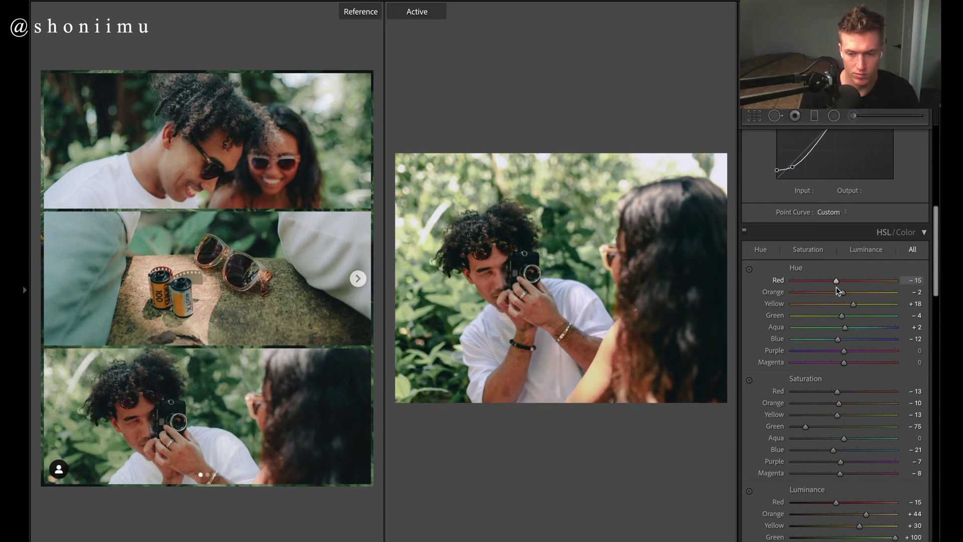
Try lowering the HSL luminance of orange to 0, red to -74 and yellow to -3, undoing each change.
left_click_drag(865, 514, 846, 513)
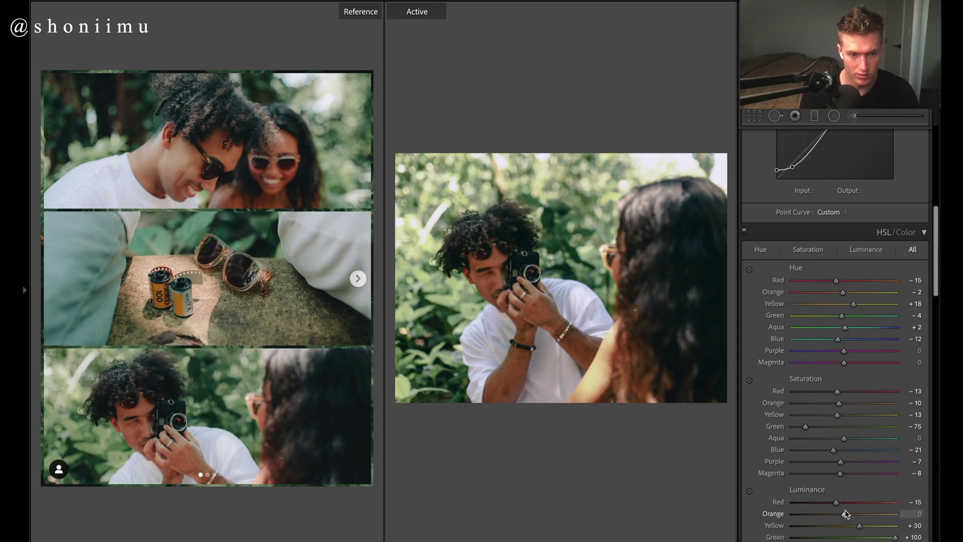
key("ctrl+z")
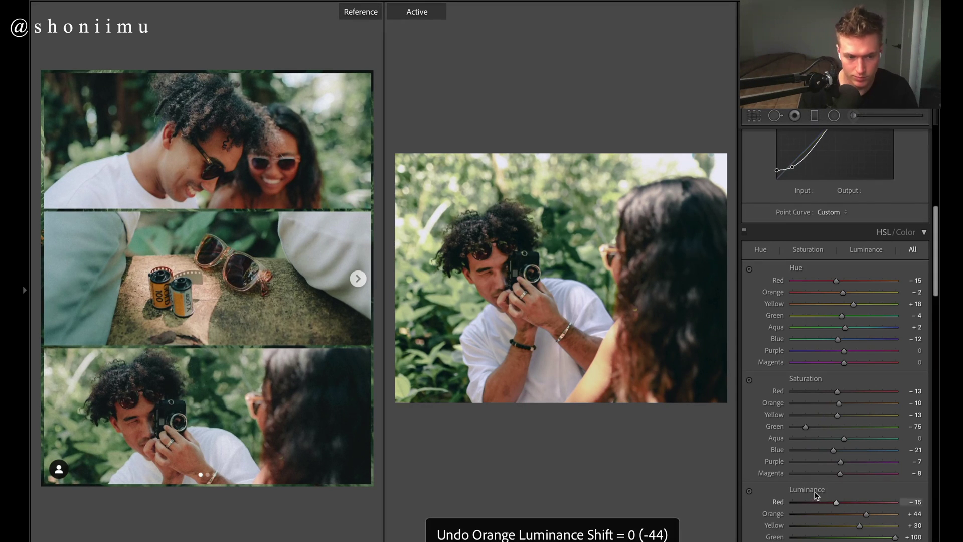
left_click_drag(835, 502, 804, 501)
key("ctrl+z")
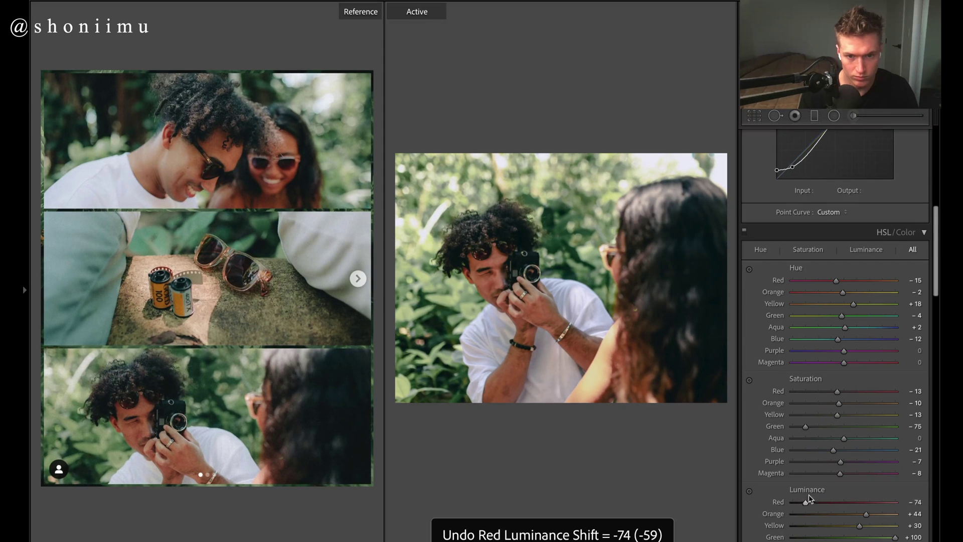
left_click_drag(859, 527, 841, 528)
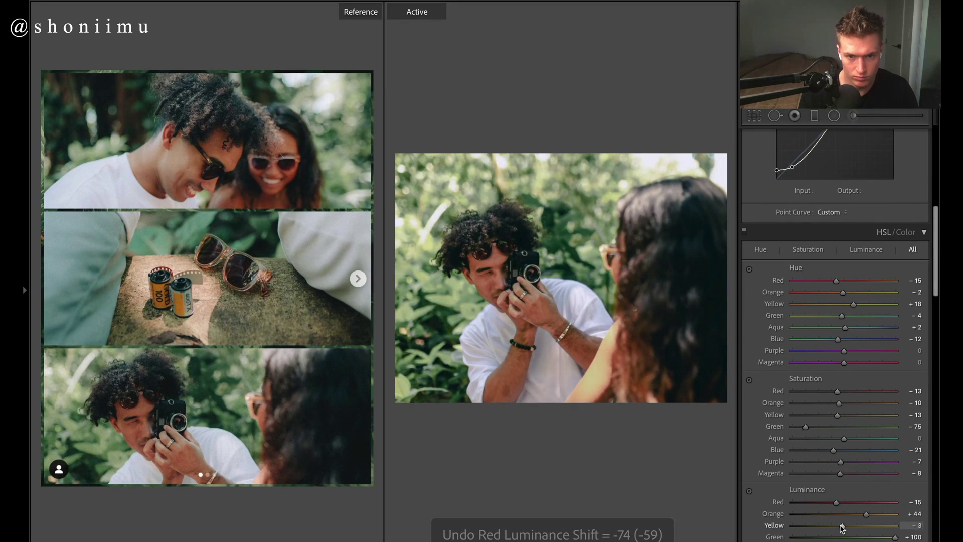
key("ctrl+z")
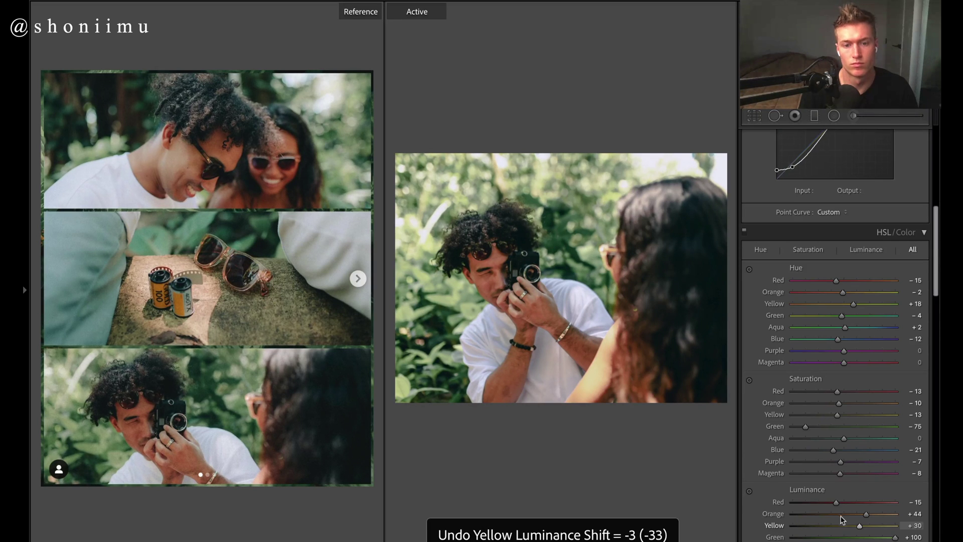
Crop the couple photo to a narrower wide strip around the faces and camera, and return to Reference View.
key("r")
left_click_drag(383, 145, 383, 171)
mouse_move(383, 389)
left_mouse_down()
mouse_move(384, 355)
mouse_move(383, 370)
left_mouse_up()
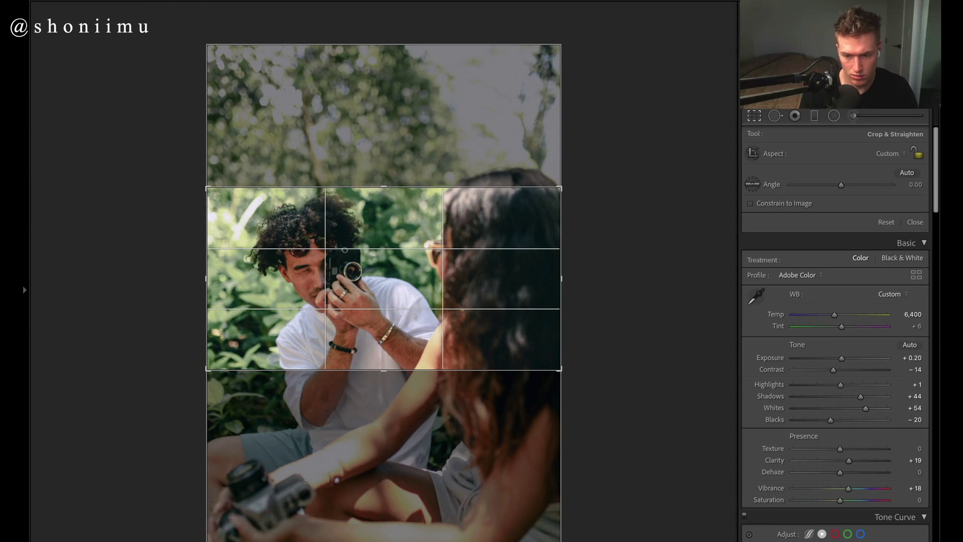
key("Return")
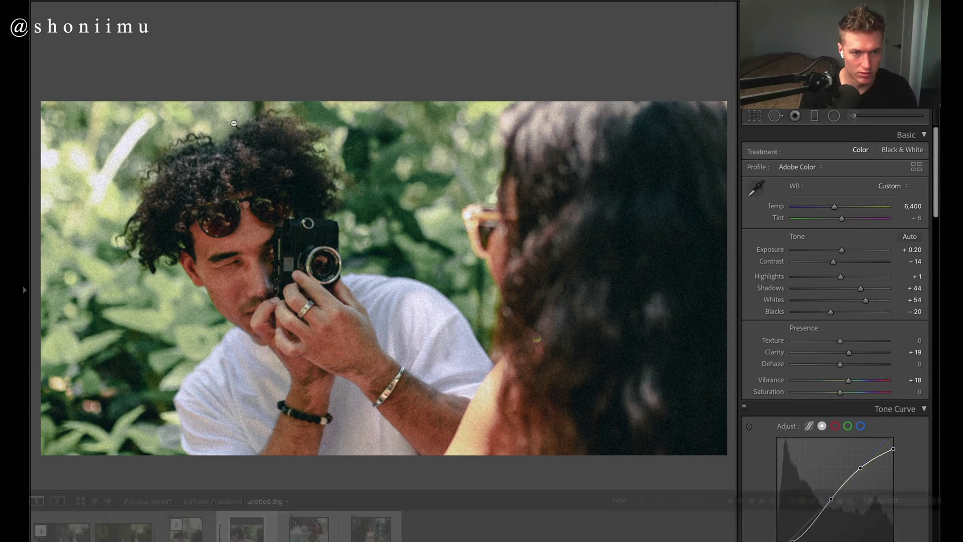
key("shift+r")
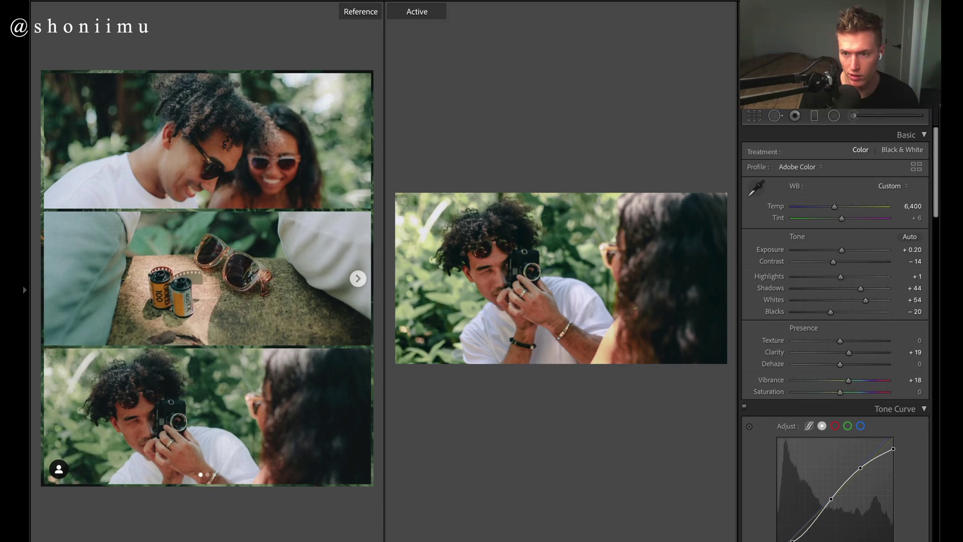
Try moving the blue tone curve's highlight endpoint to input 255, output 255, and undo the change.
scroll(883, 333, "down", 15)
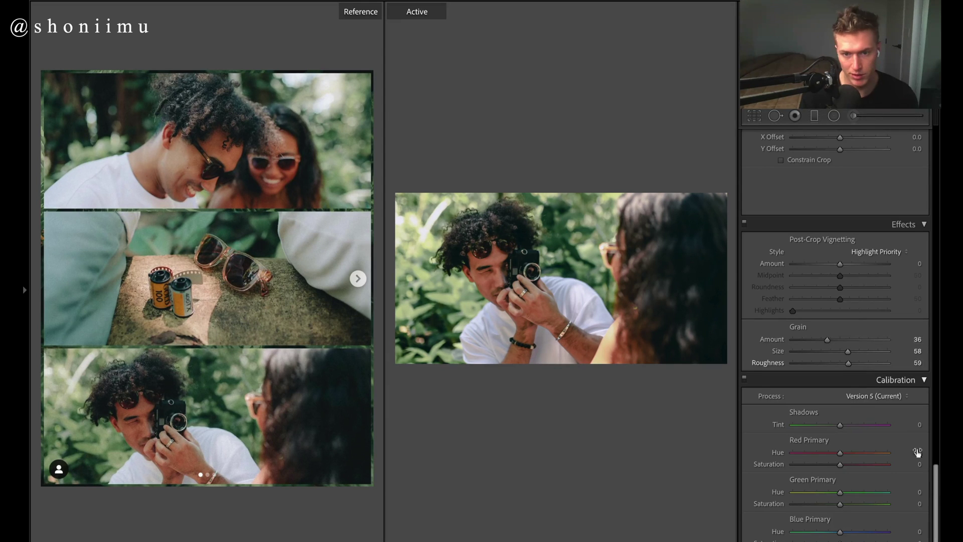
left_click_drag(935, 491, 889, 175)
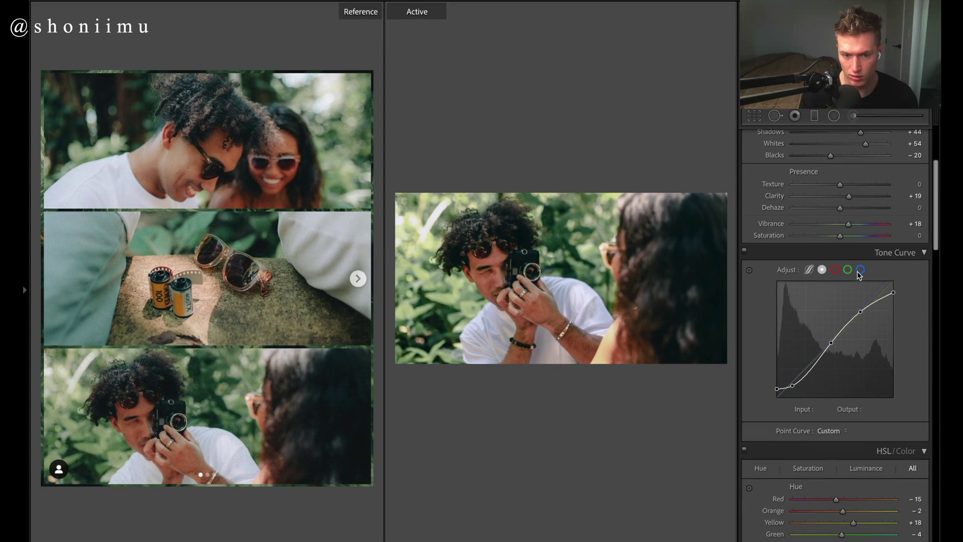
left_click(859, 273)
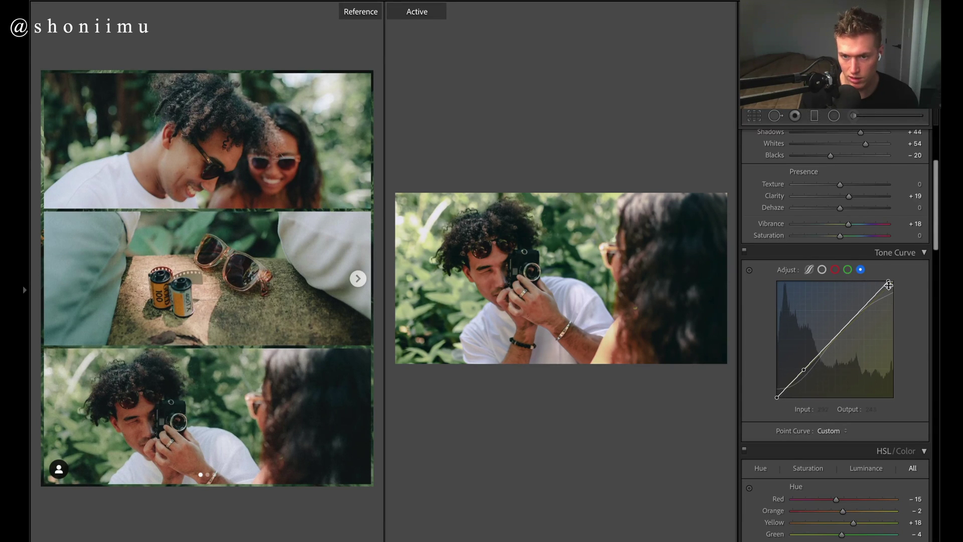
left_click(847, 270)
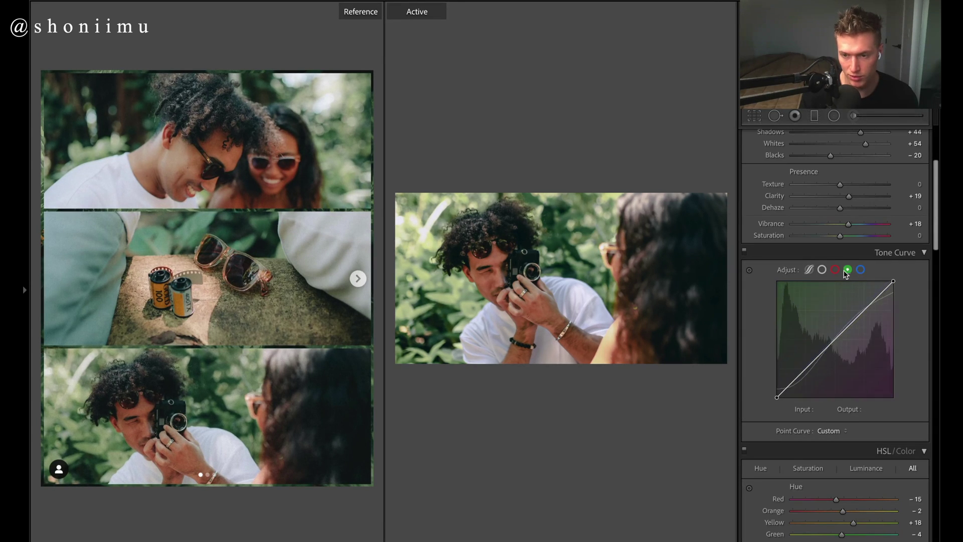
left_click(860, 269)
left_click_drag(892, 281, 892, 281)
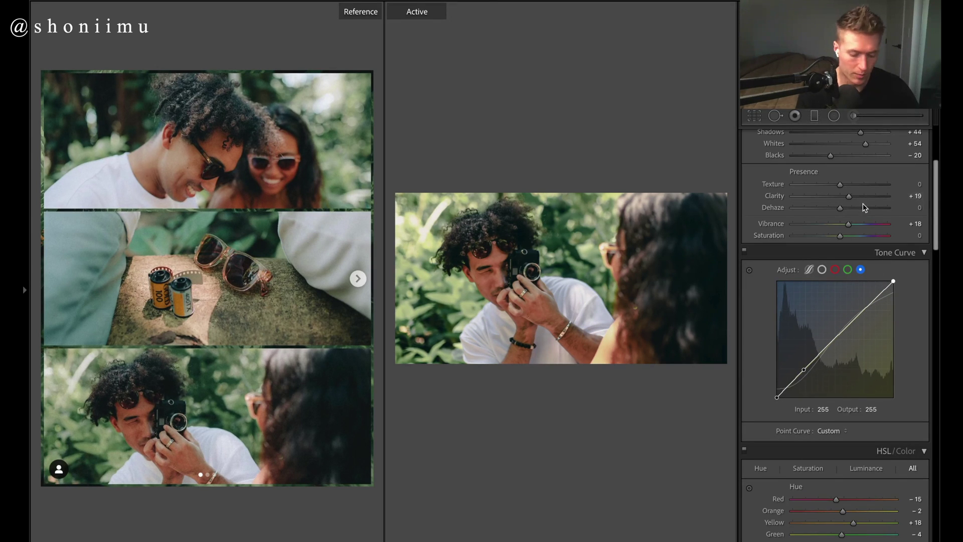
key("ctrl+z")
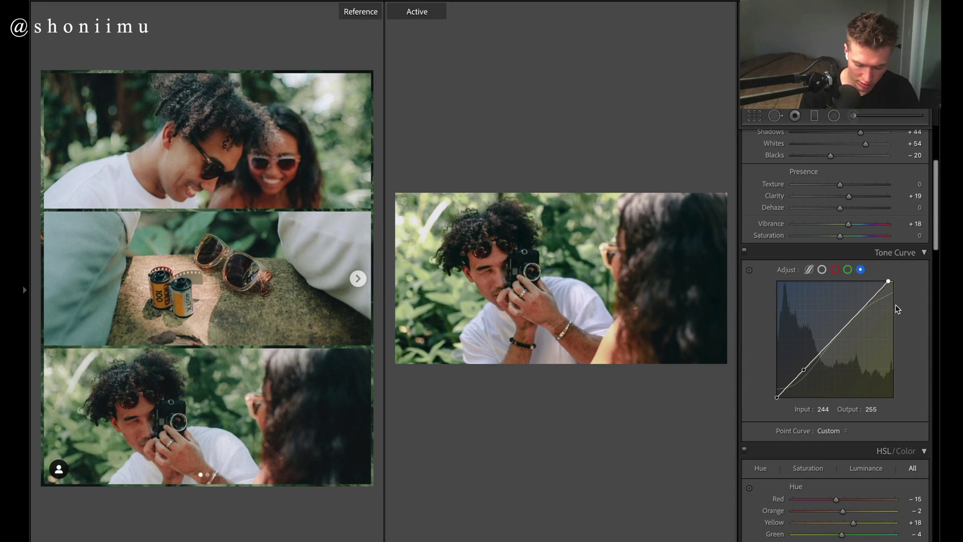
Try resetting the blue tone curve channel and undo the reset.
right_click(869, 351)
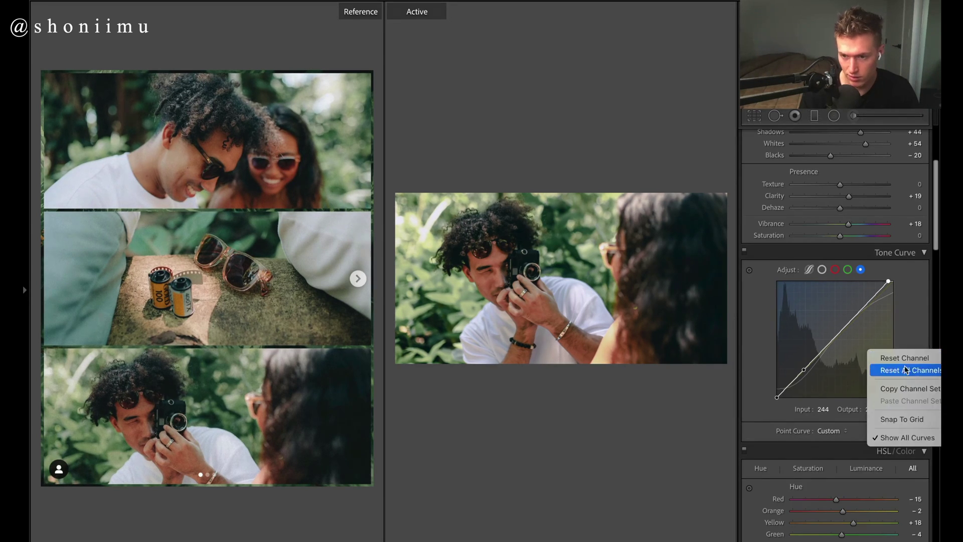
left_click(909, 357)
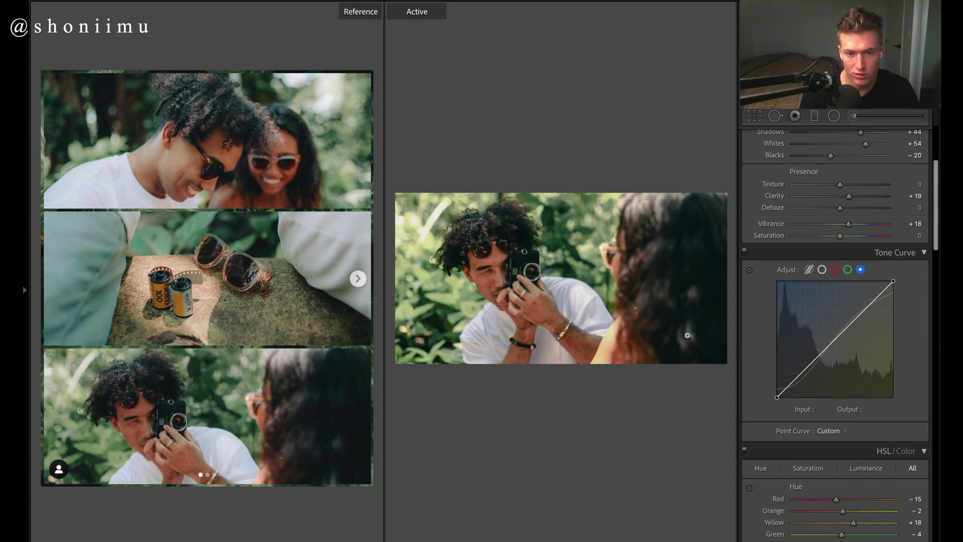
key("ctrl+z")
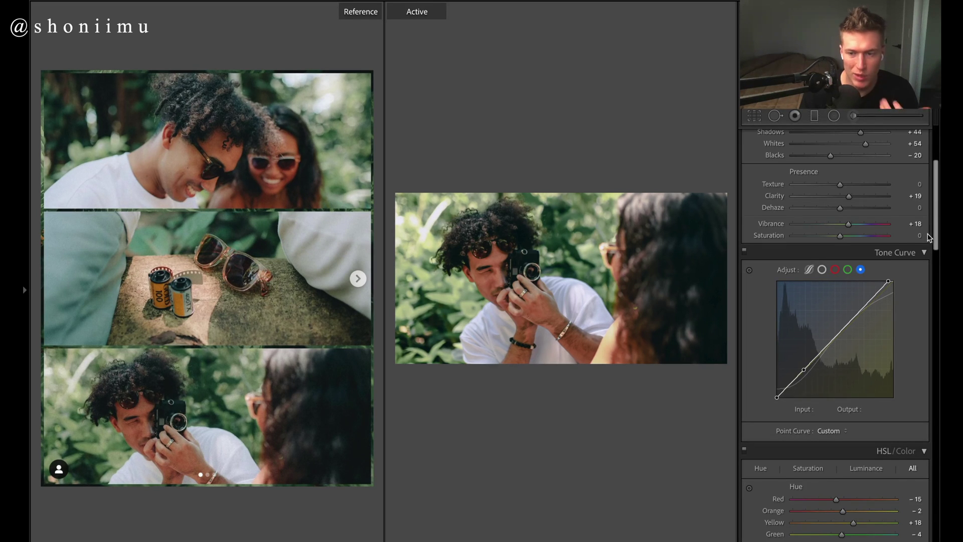
Nudge the blue tone curve's shadow point slightly toward the darks and set its highlight endpoint to input 248, output 255.
scroll(930, 230, "down", 2)
scroll(931, 227, "up", 6)
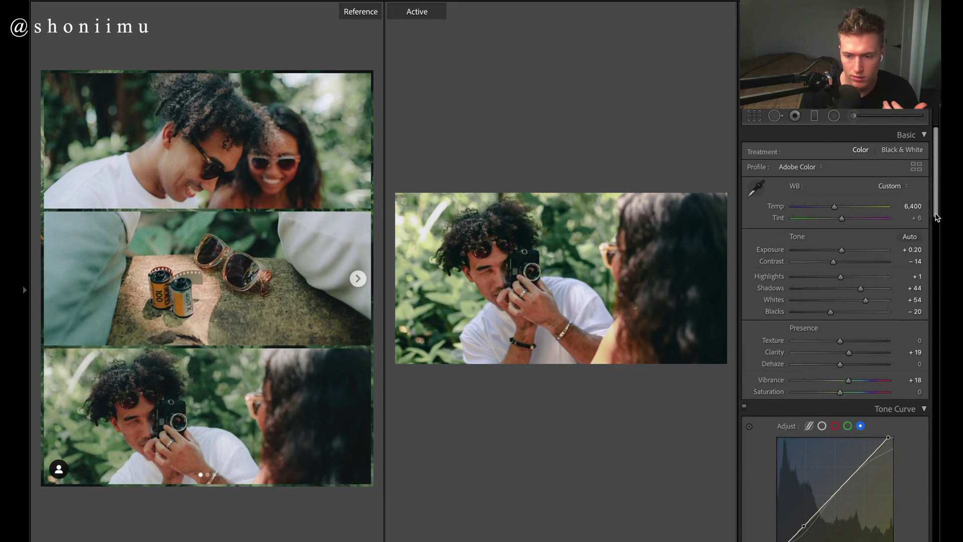
scroll(853, 351, "down", 5)
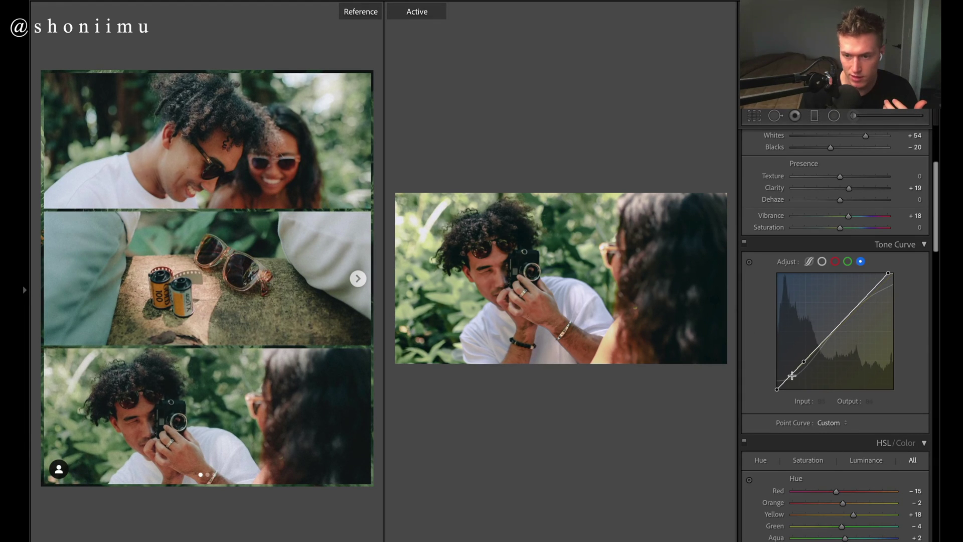
left_click(803, 362)
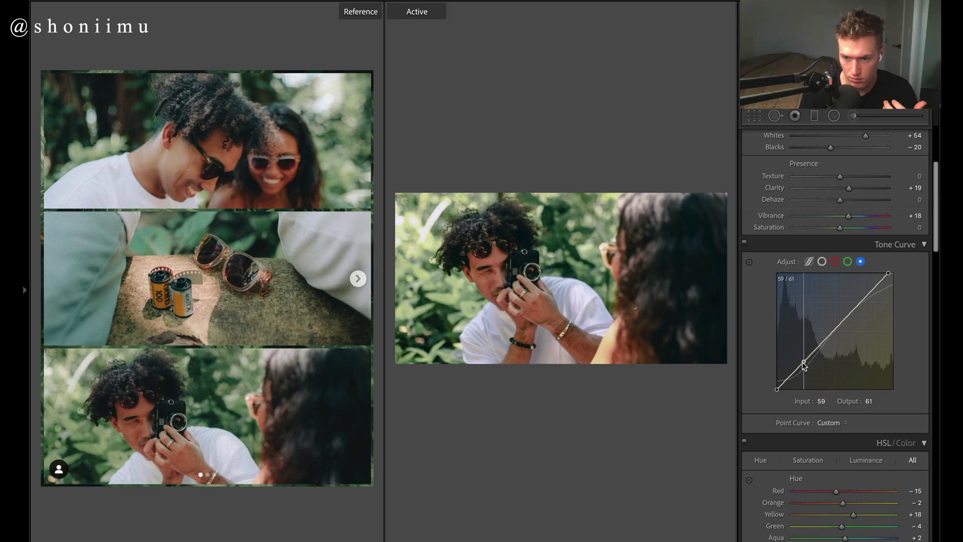
left_click_drag(803, 362, 801, 363)
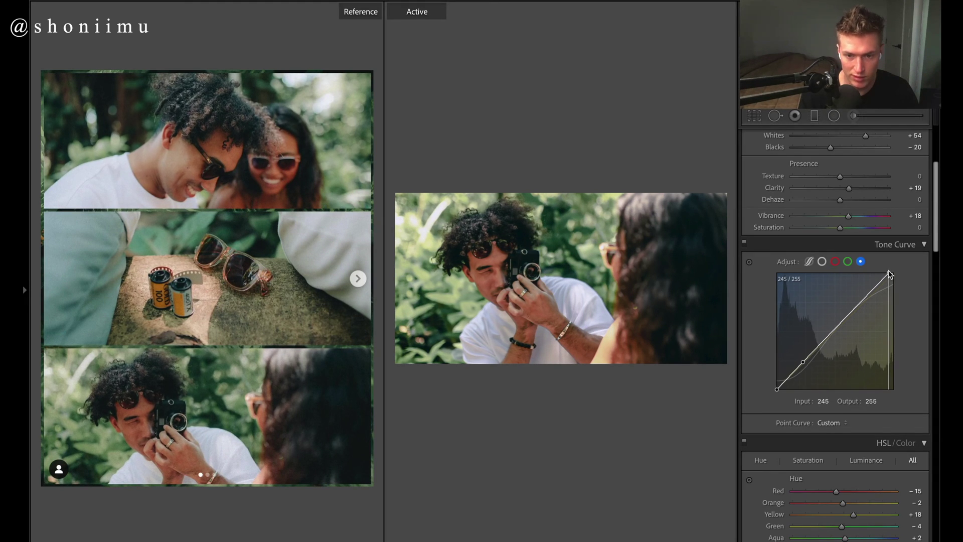
left_click_drag(889, 274, 890, 272)
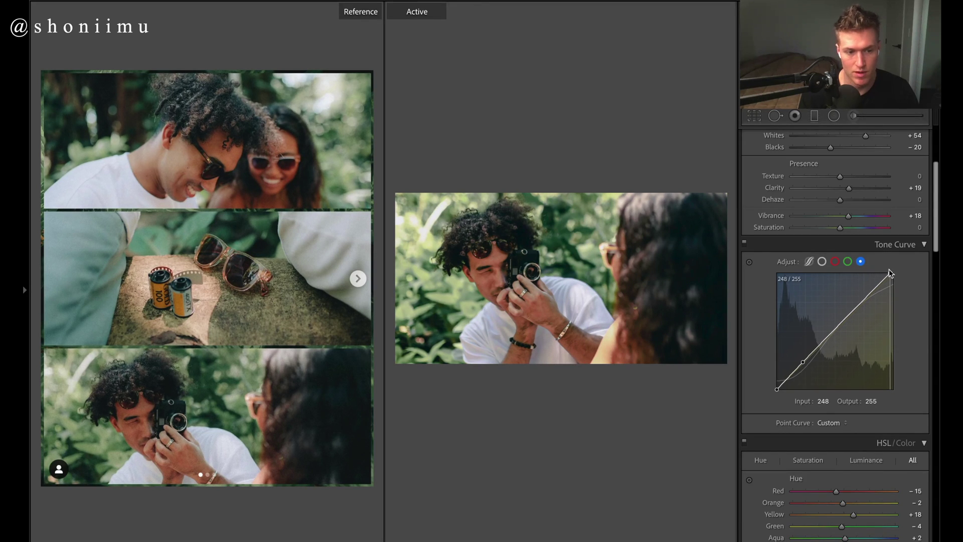
Set the HSL saturation to −6 for Red, −5 for Orange, −42 for Purple and −17 for Magenta.
scroll(863, 301, "down", 5)
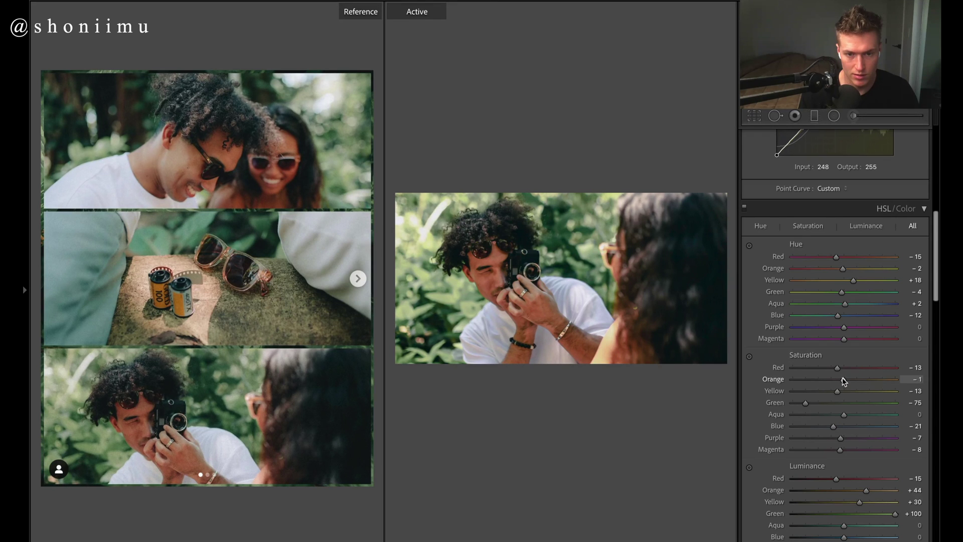
left_click_drag(841, 379, 840, 379)
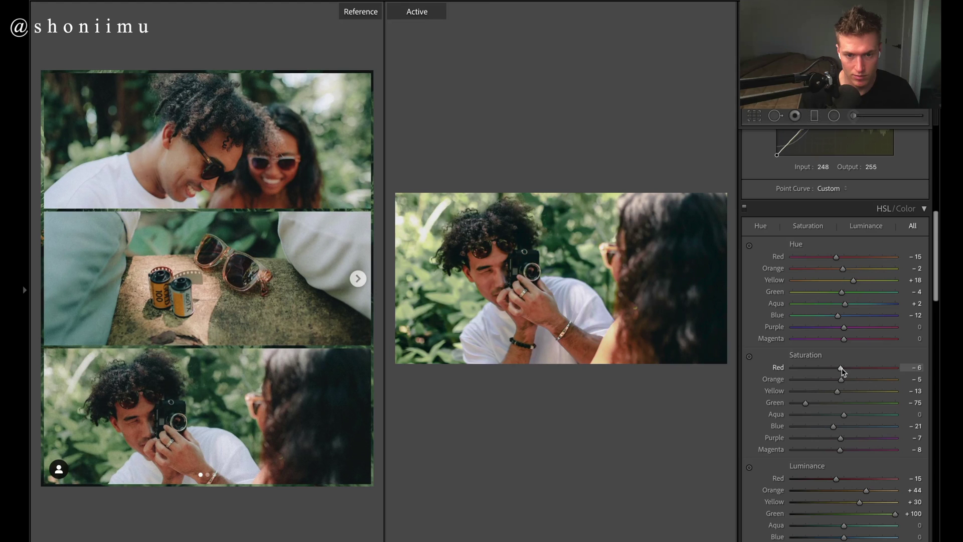
left_click_drag(840, 438, 821, 438)
scroll(832, 452, "up", 3)
scroll(830, 444, "down", 8)
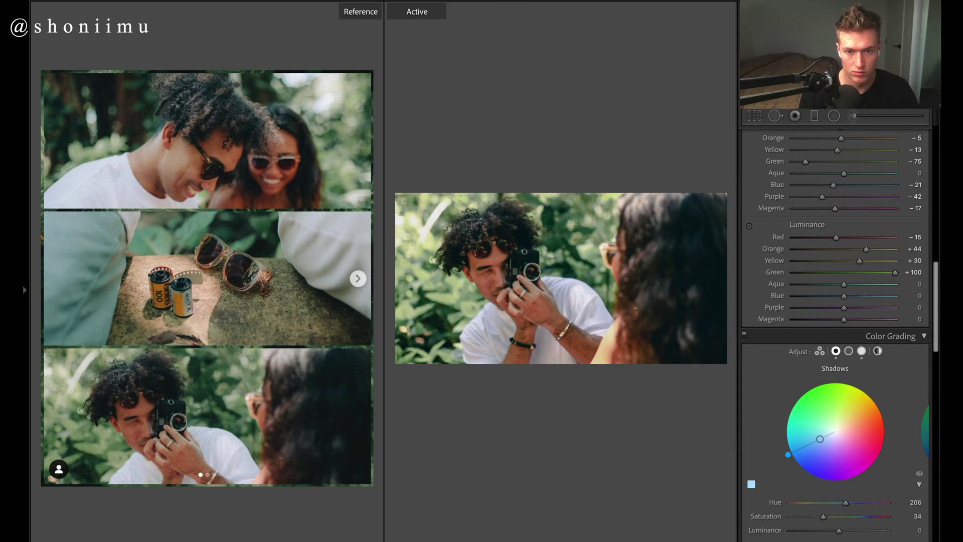
Set the HSL luminance of Green to +16 and of Yellow to +32.
left_click_drag(819, 438, 820, 438)
scroll(852, 311, "down", 1)
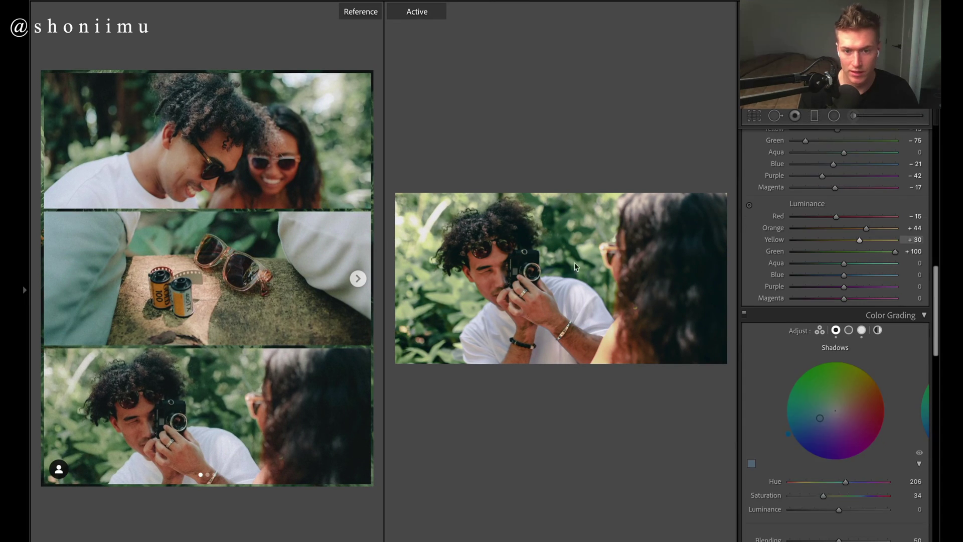
left_click(870, 252)
mouse_move(870, 254)
left_mouse_down()
mouse_move(840, 262)
mouse_move(856, 266)
mouse_move(846, 241)
mouse_move(881, 241)
mouse_move(836, 247)
mouse_move(857, 247)
left_mouse_up()
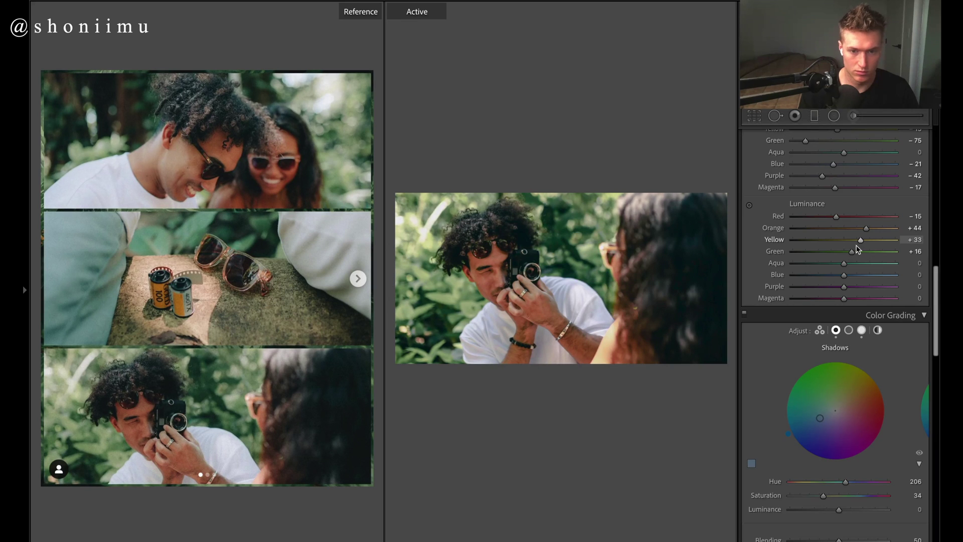
Try lowering the Orange luminance to +19 and undo the change.
left_click_drag(866, 228, 854, 230)
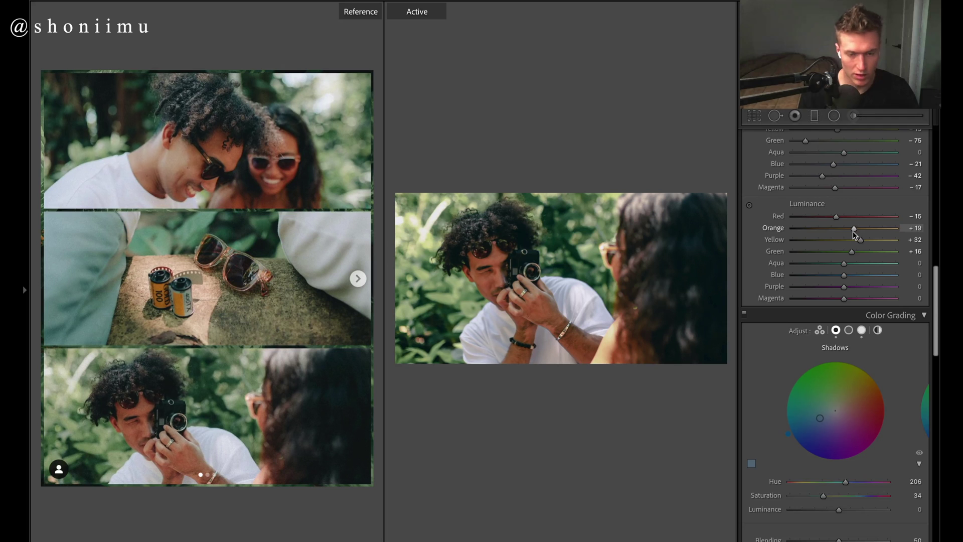
key("ctrl+z")
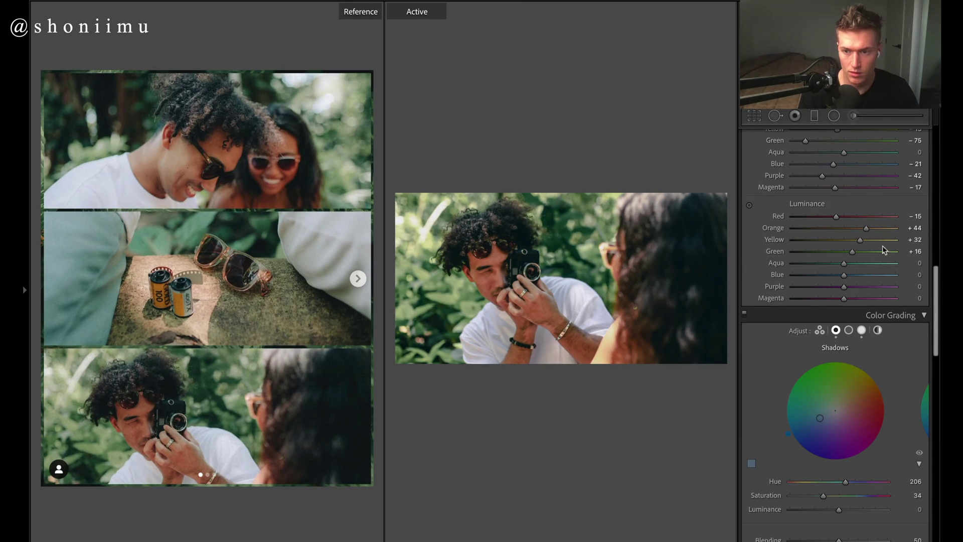
Lower the Exposure to +0.15, try Shadows at +39 and return Shadows to +44.
scroll(843, 228, "up", 15)
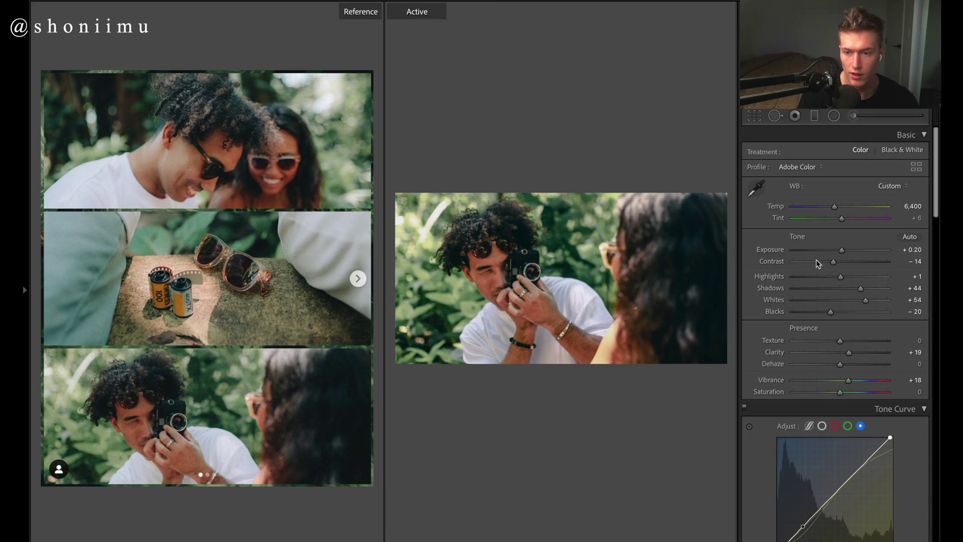
left_click_drag(843, 255, 842, 255)
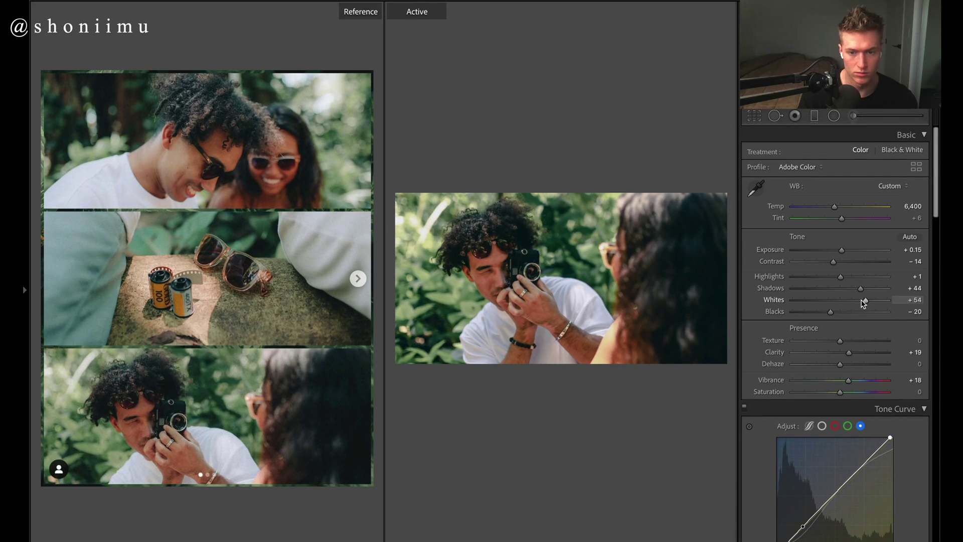
left_click_drag(860, 289, 856, 286)
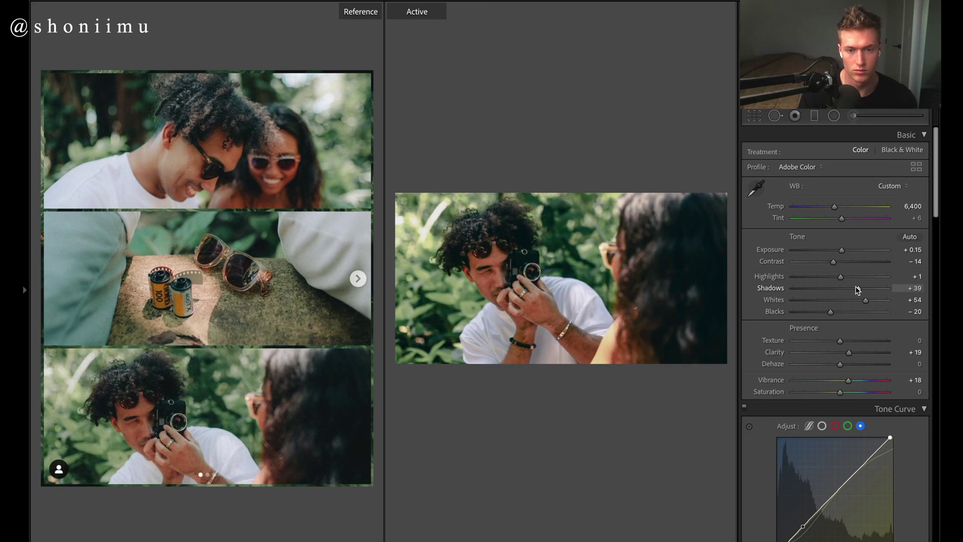
left_click_drag(855, 286, 858, 287)
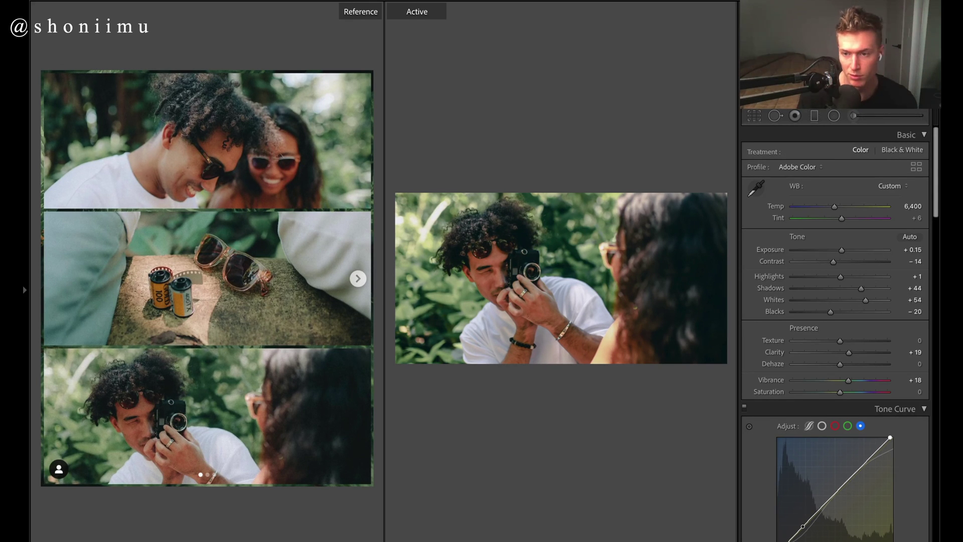
Raise the black endpoint of the combined RGB point curve and set its shadow point to input 31, output 29.
scroll(856, 334, "down", 3)
left_click(821, 364)
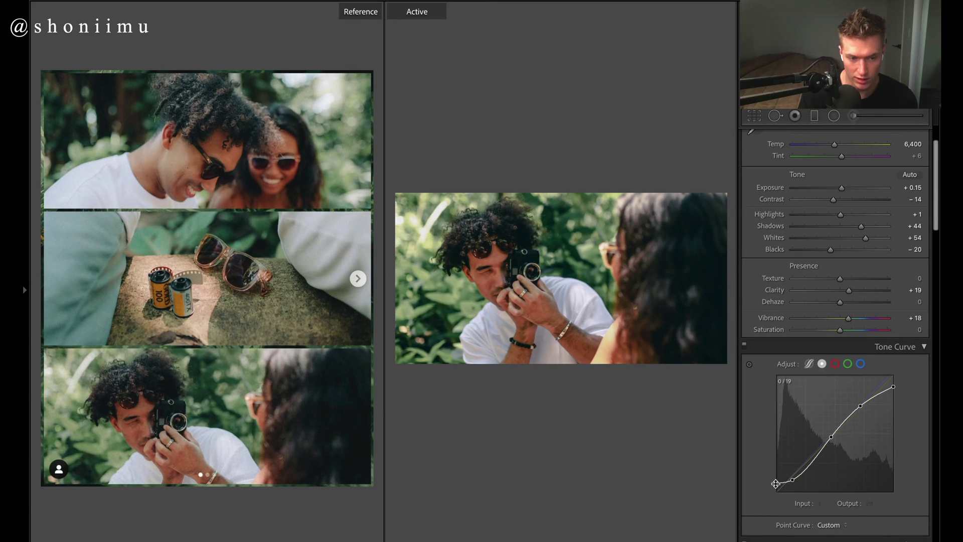
left_click_drag(775, 484, 790, 482)
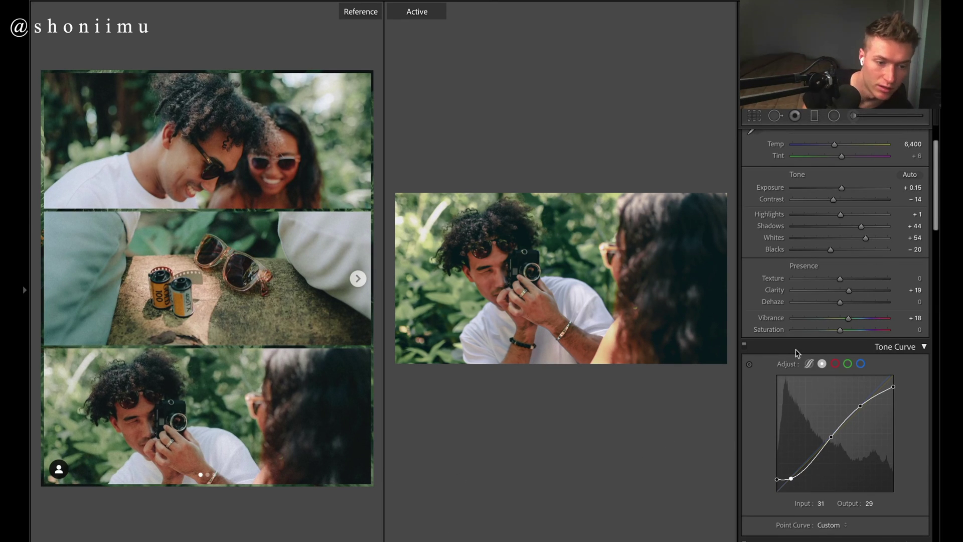
Try shifting the Green hue to −1 and set it back to −4.
scroll(898, 290, "down", 5)
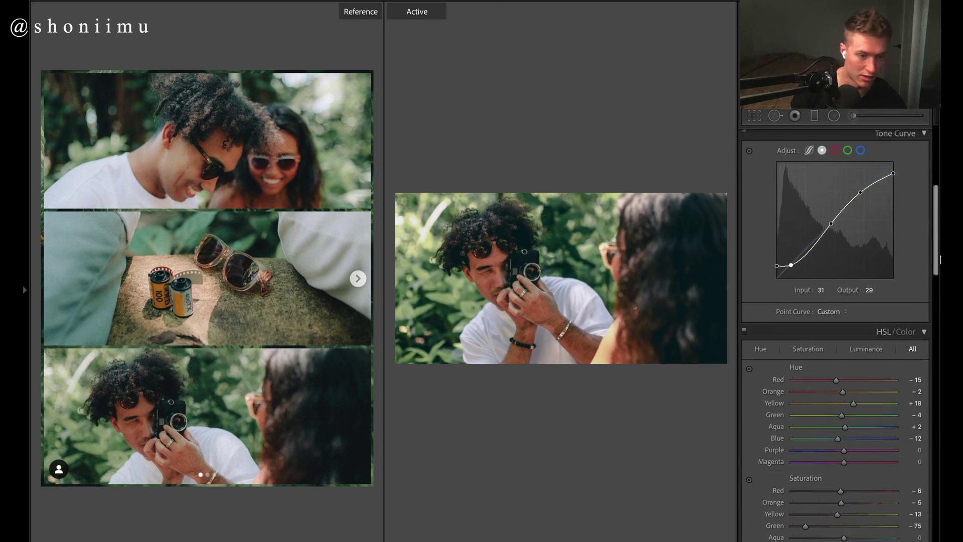
scroll(835, 321, "down", 5)
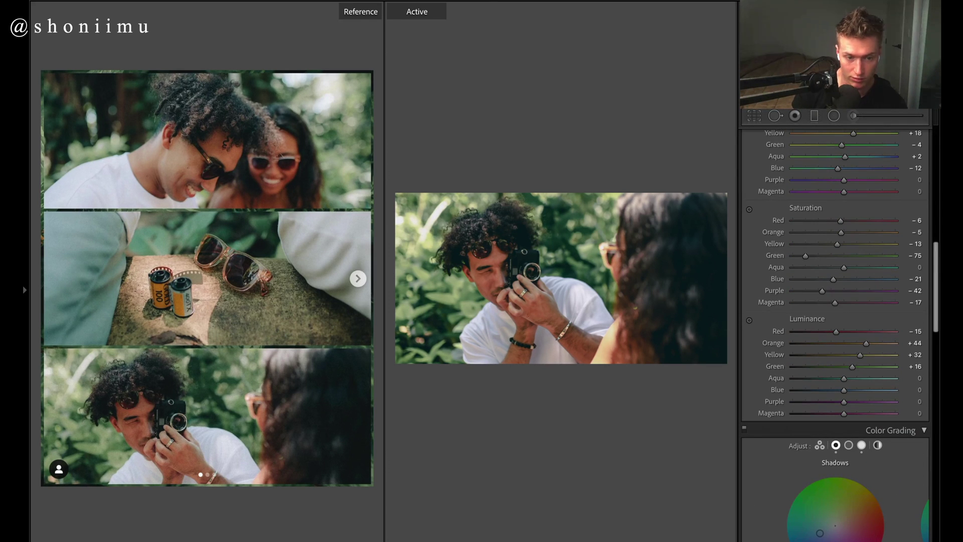
scroll(835, 321, "up", 5)
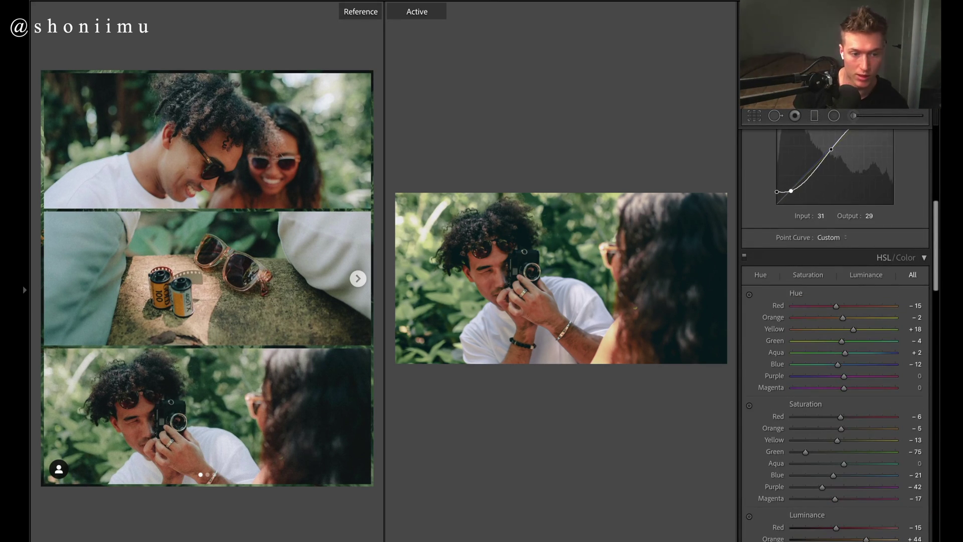
scroll(864, 338, "down", 1)
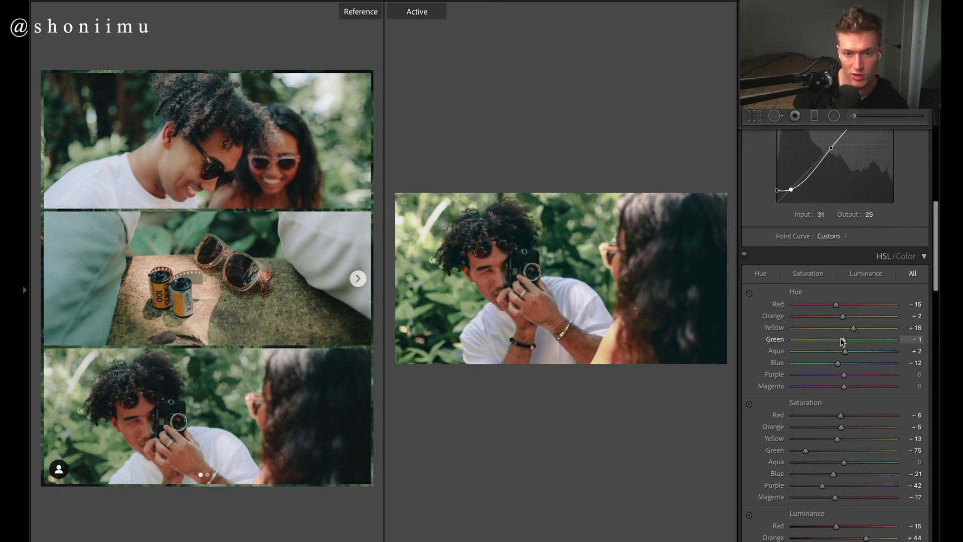
left_click_drag(842, 341, 841, 341)
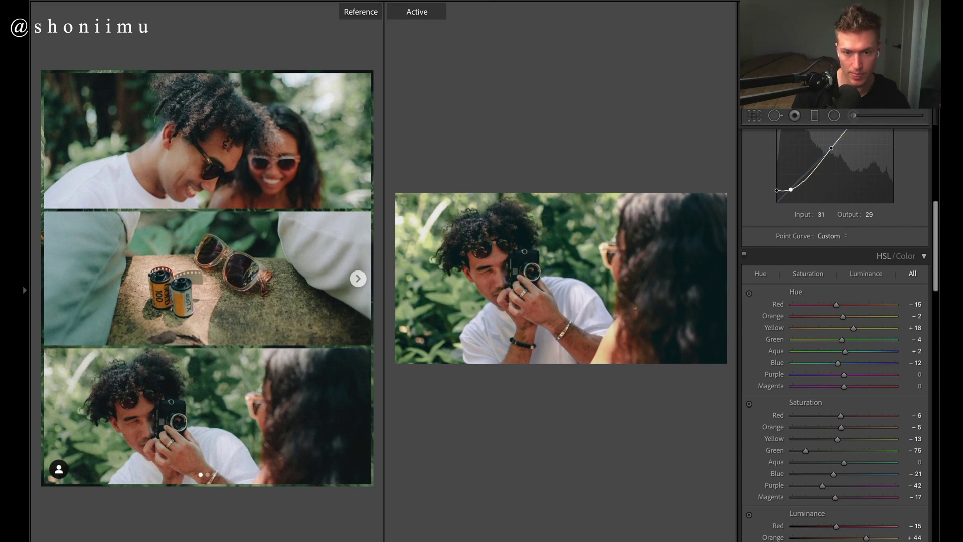
Compare the cropped couple photo with its unedited version by resetting all settings and undoing the reset.
key("Right")
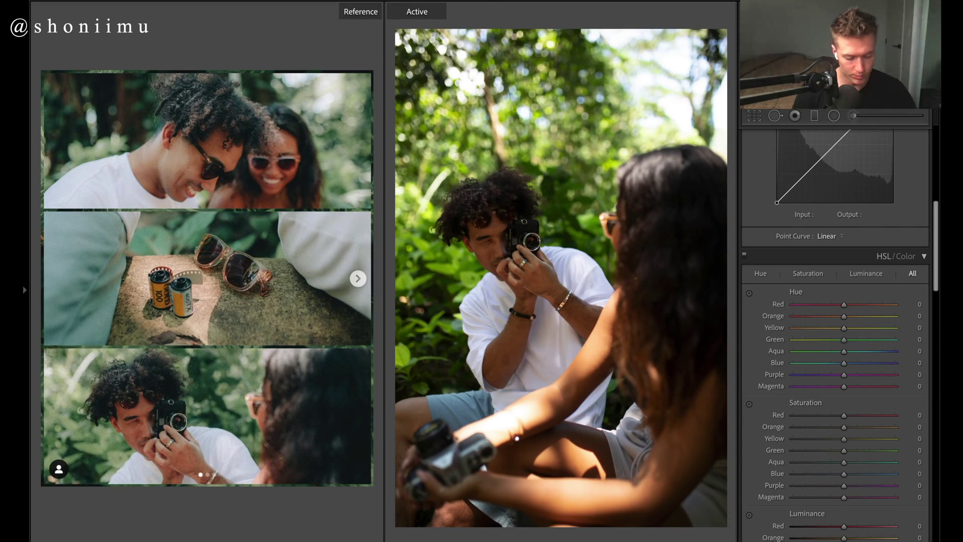
key("ctrl+z")
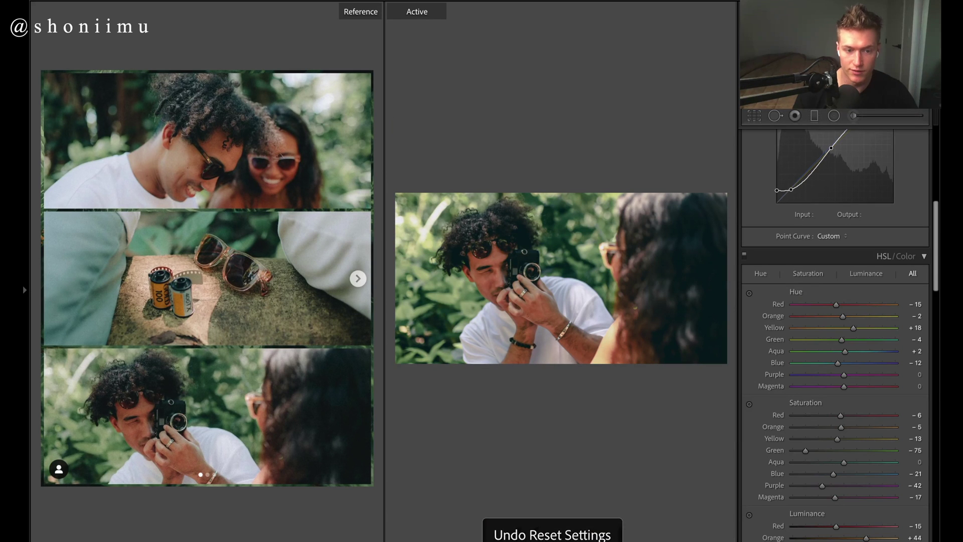
Extend the couple photo's crop to the full portrait frame, and compare before and after by resetting the settings and undoing that reset.
left_click(754, 116)
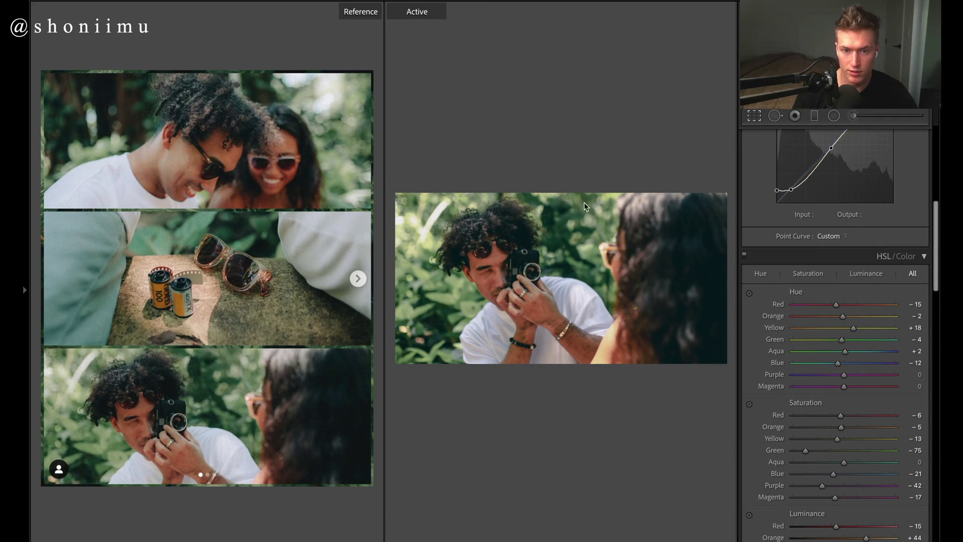
left_click(672, 206)
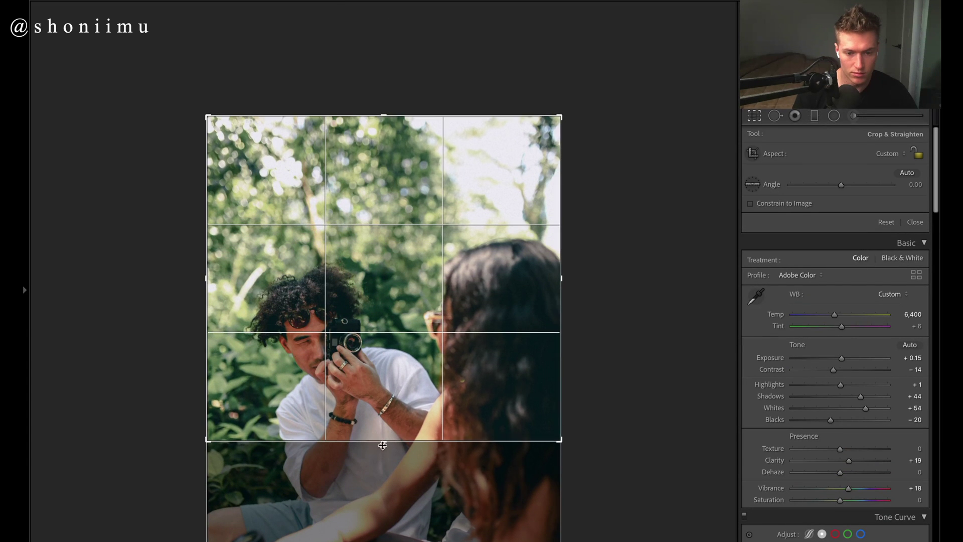
left_click_drag(381, 442, 456, 537)
key("Return")
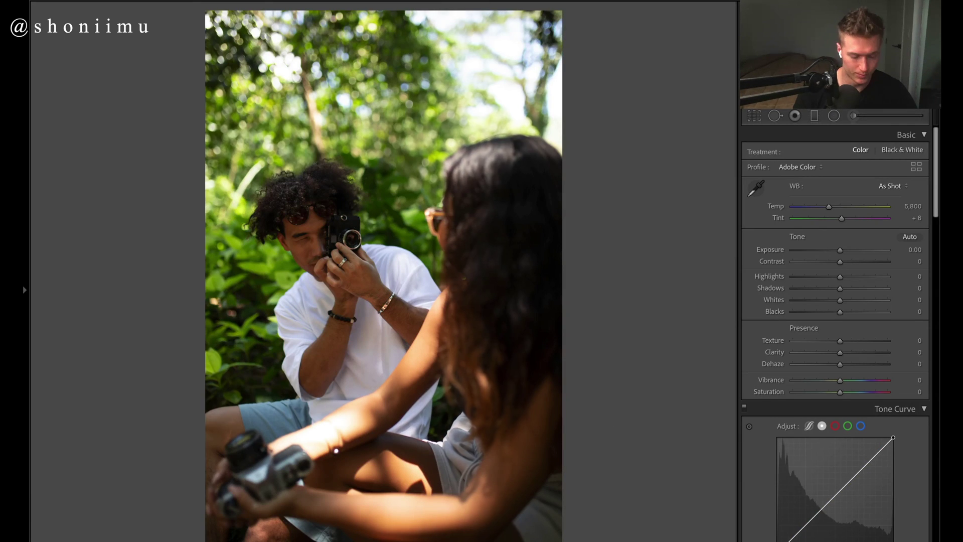
key("ctrl+z")
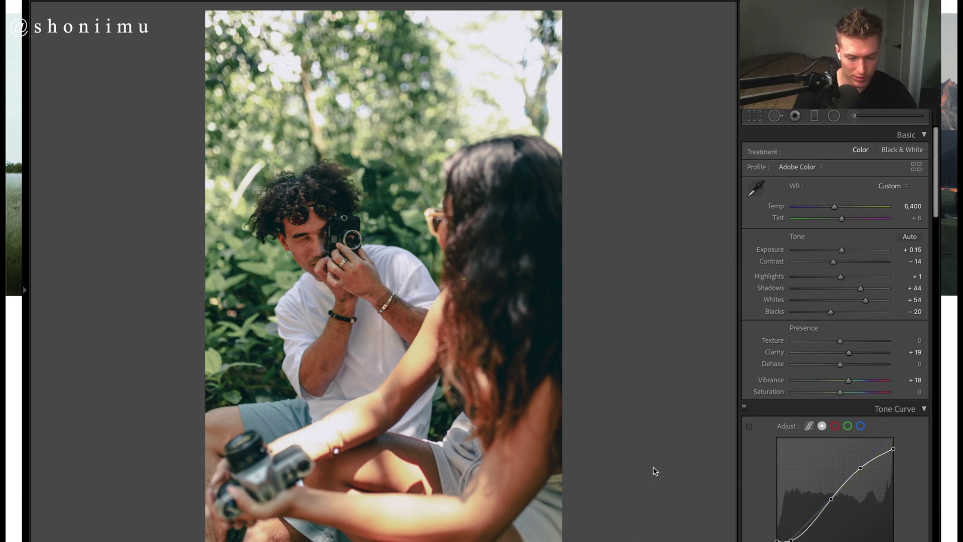
Open the edited photo of the woman in the white top, reset its settings to compare with the original, and undo the reset.
mouse_move(321, 539)
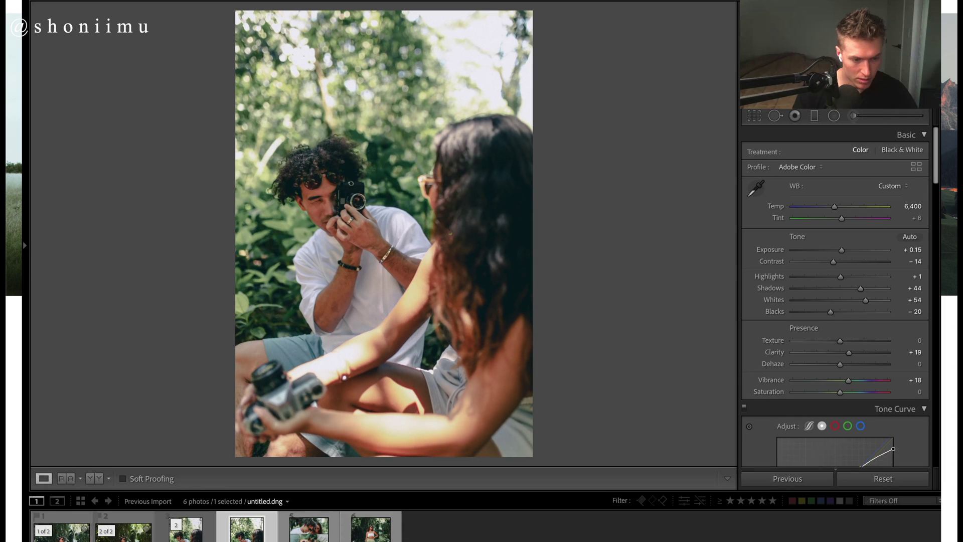
left_click(60, 529)
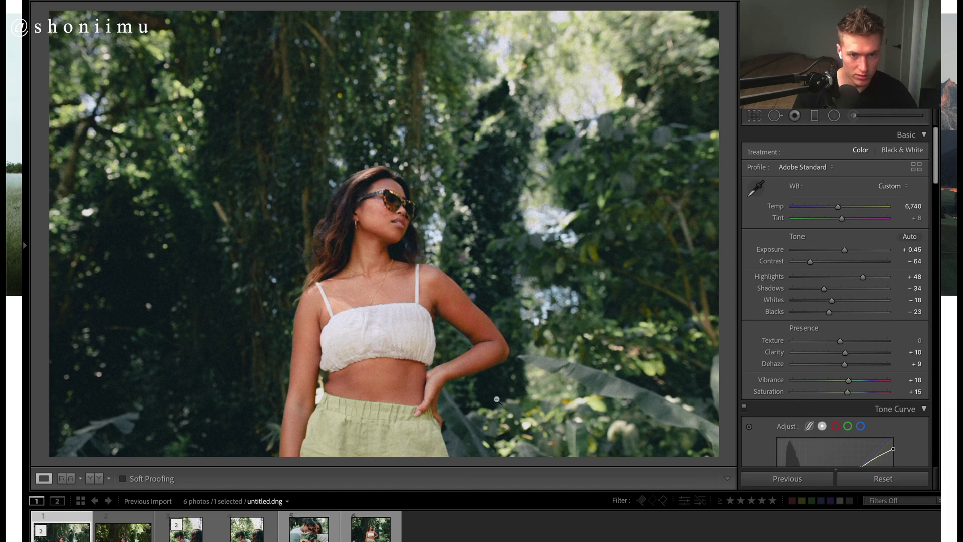
key("super+shift+r")
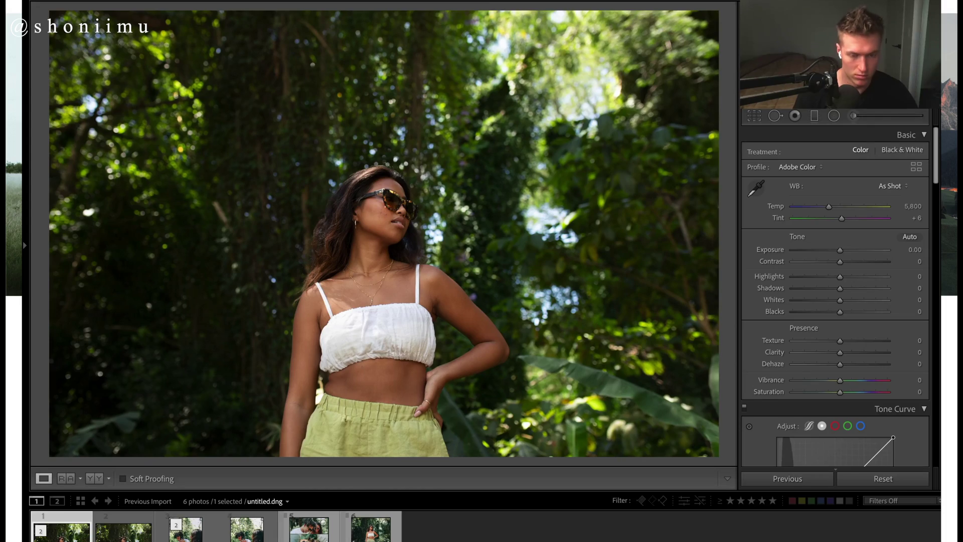
key("super+z")
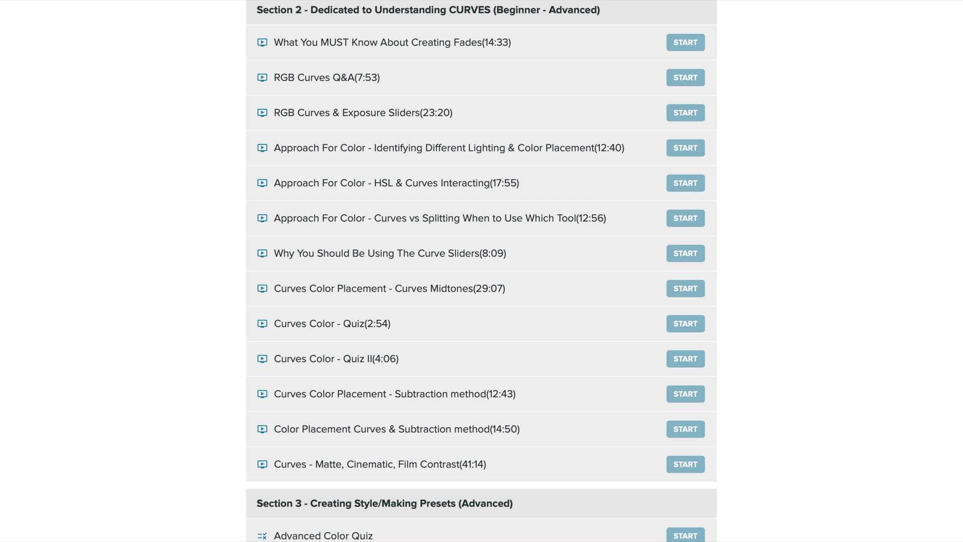
Look through the online course's lesson list from Section 2 on curves, past the guest editor lessons, to Section 5.
scroll(482, 271, "down", 8)
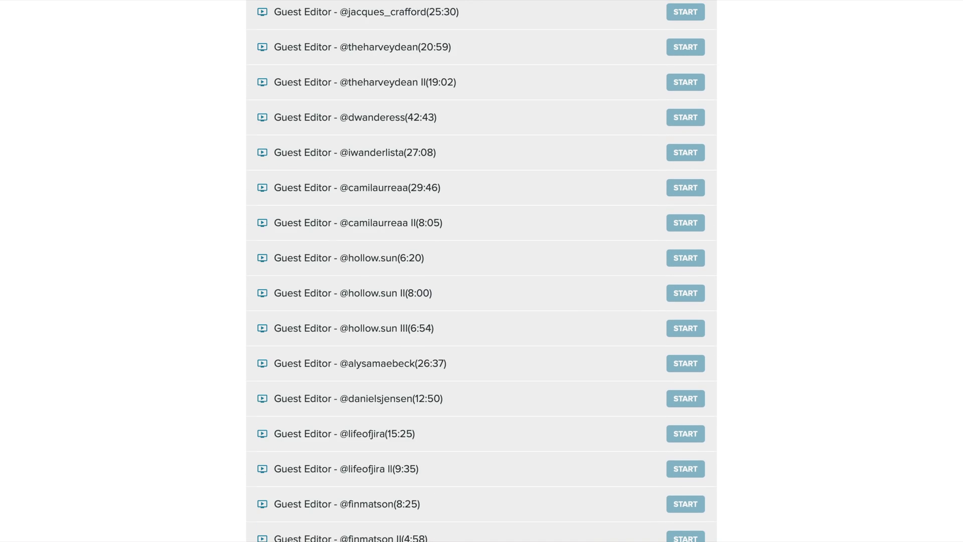
scroll(482, 270, "down", 1)
scroll(482, 271, "down", 8)
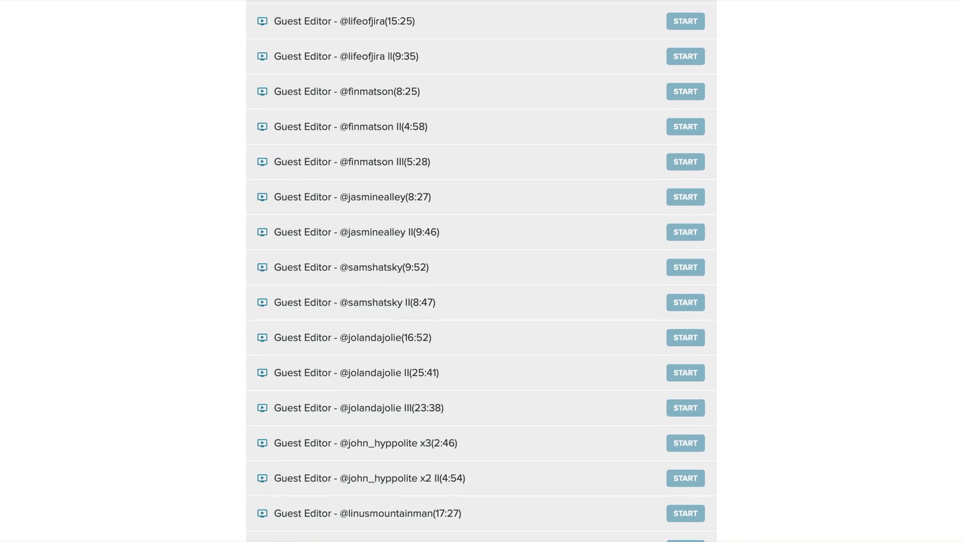
scroll(481, 271, "down", 9)
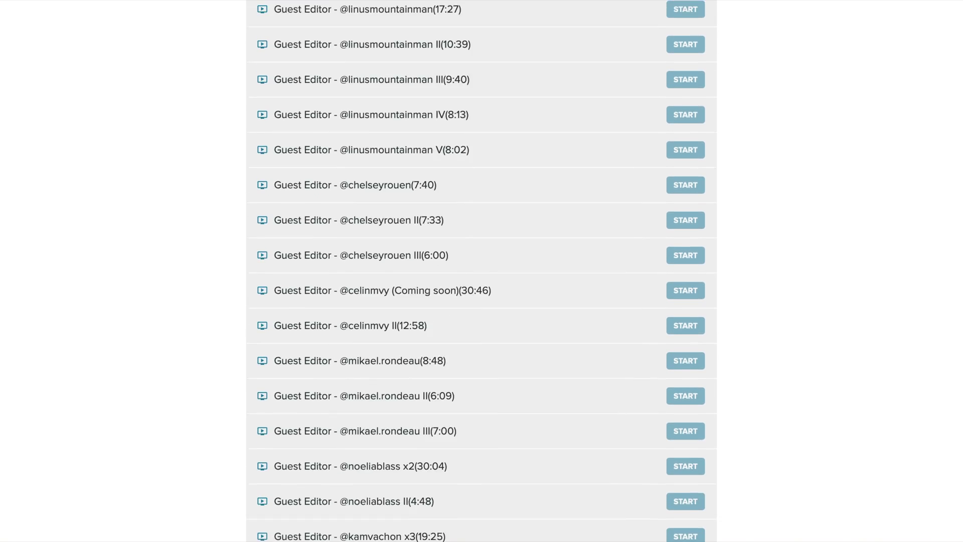
scroll(481, 270, "down", 11)
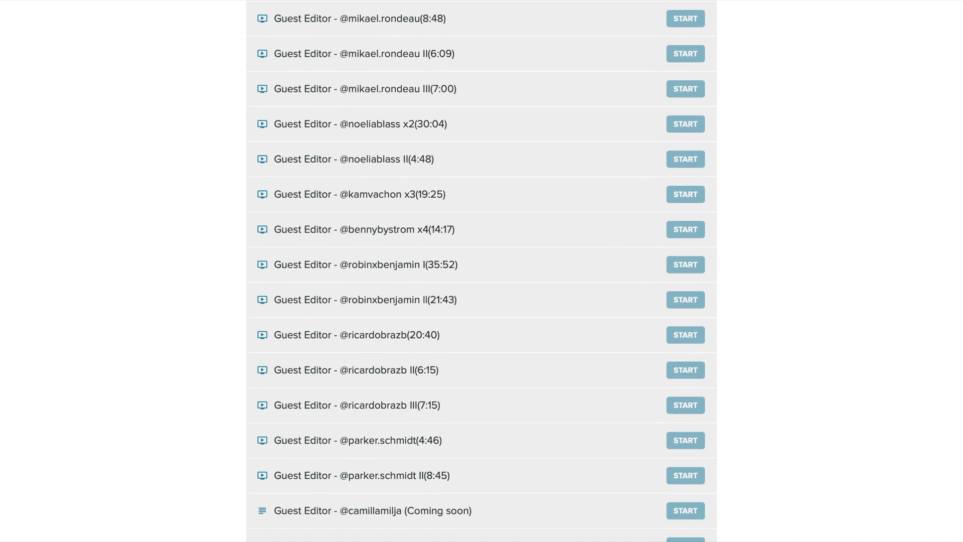
scroll(482, 271, "down", 2)
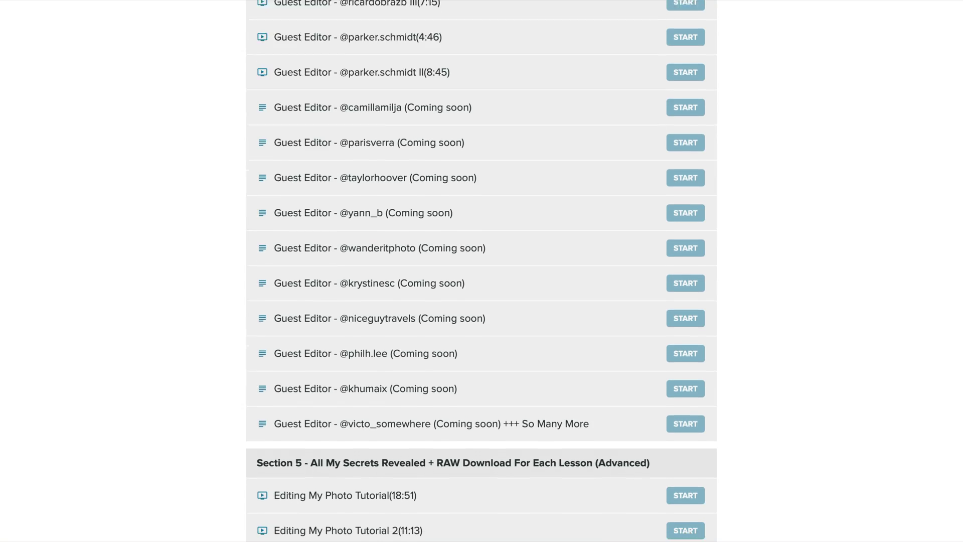